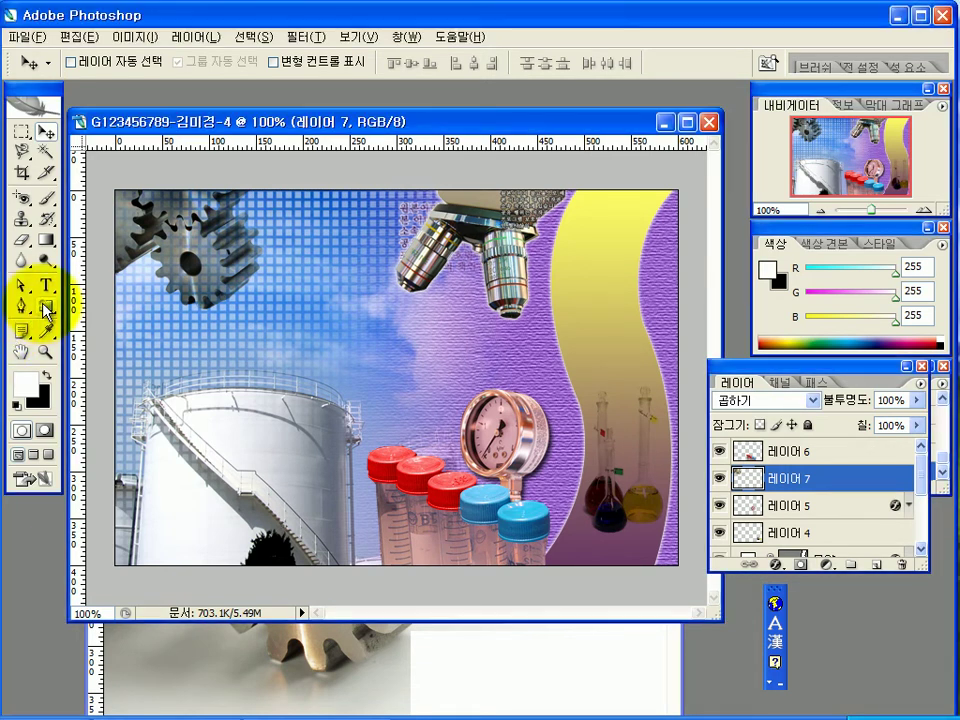
Step: Draw a white information "i" custom shape as a shape layer between the upper gear and the storage tank
{"action": "left_click_drag", "start_coordinate": [45, 310], "coordinate": [160, 396]}
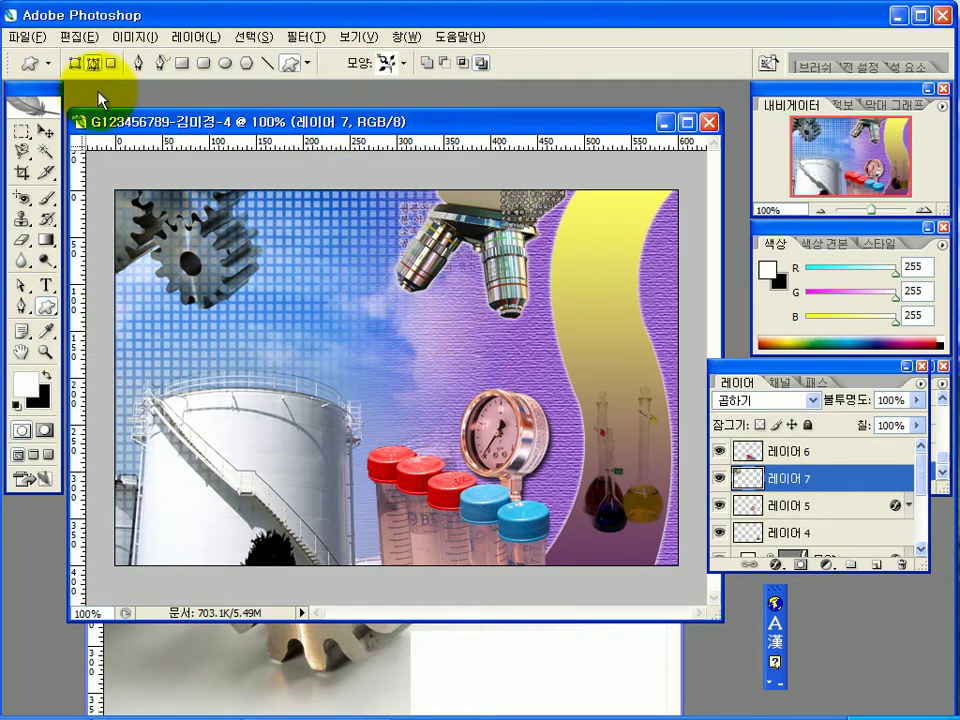
{"action": "left_click", "coordinate": [74, 63]}
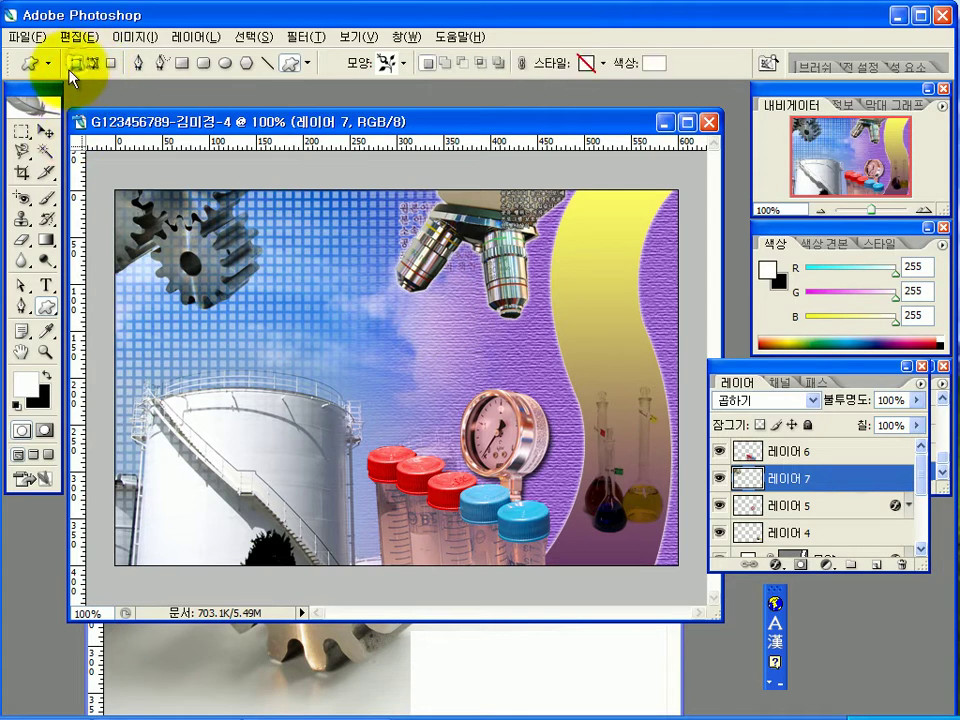
{"action": "left_click", "coordinate": [398, 62]}
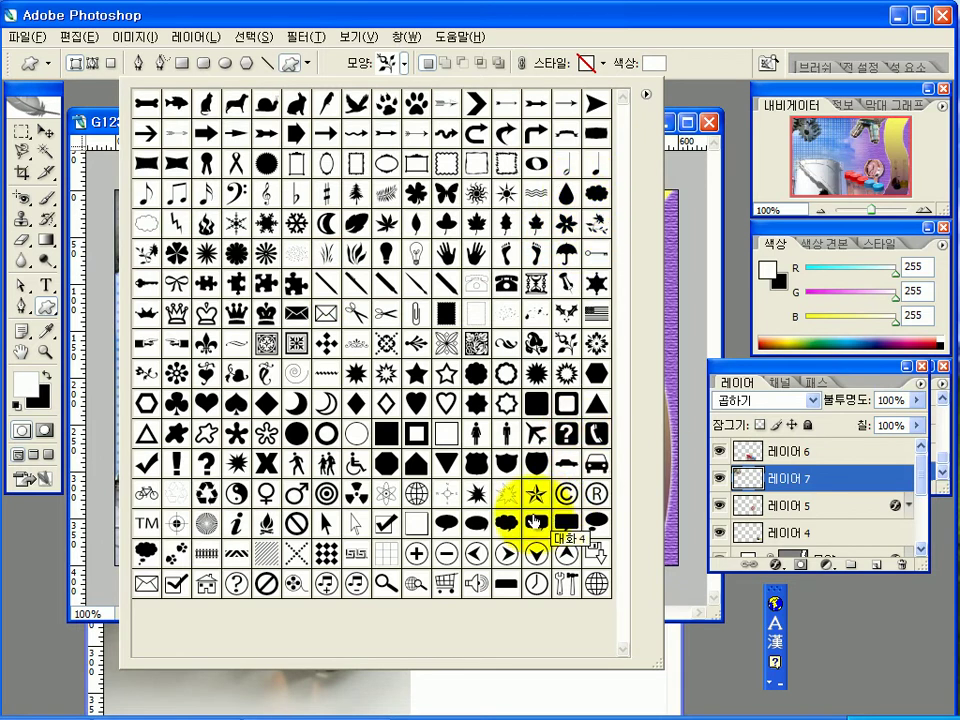
{"action": "left_click", "coordinate": [232, 522]}
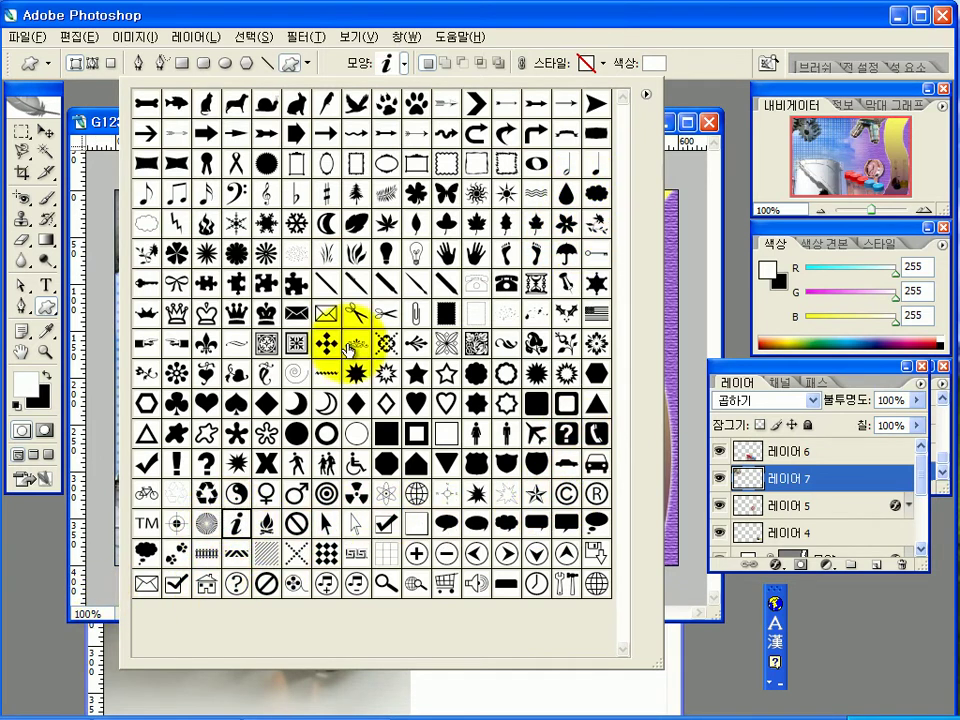
{"action": "left_click", "coordinate": [712, 100]}
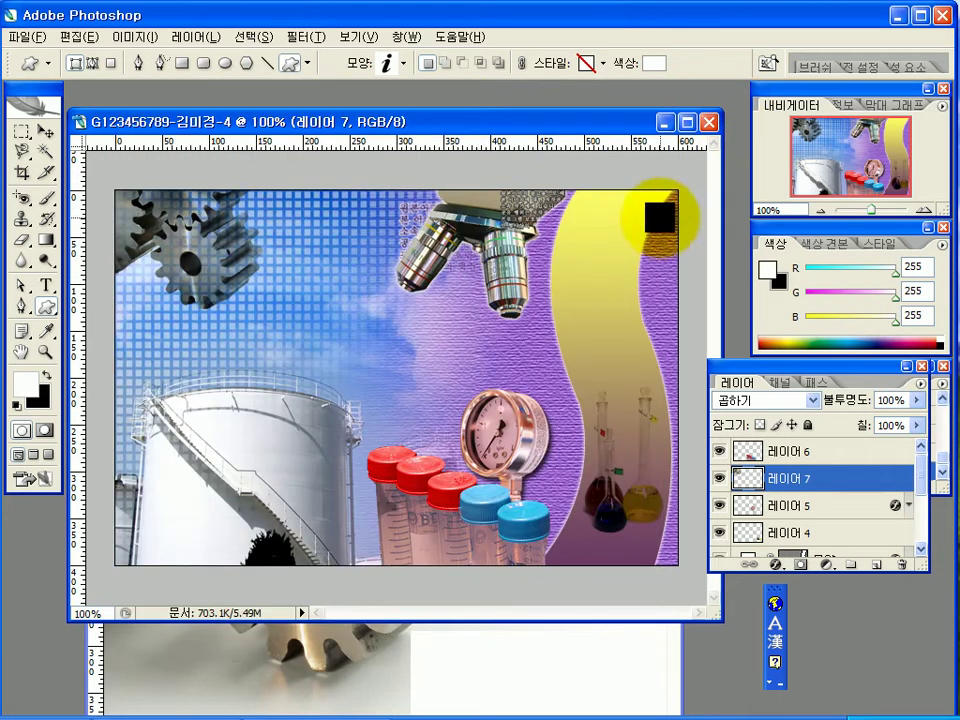
{"action": "left_click_drag", "start_coordinate": [636, 219], "coordinate": [204, 377]}
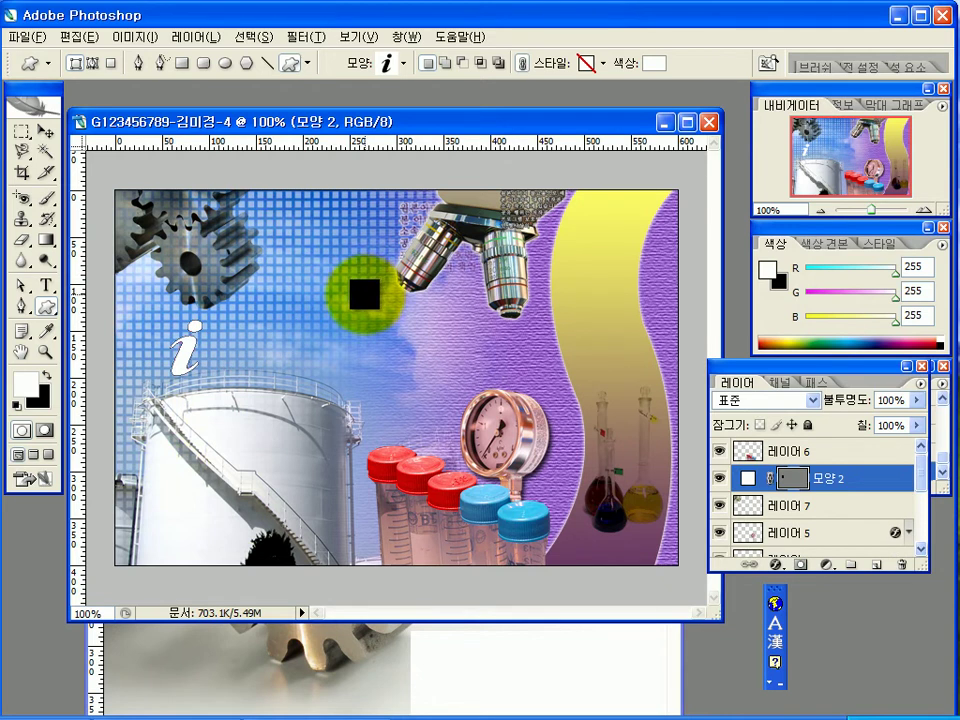
Step: Free-transform the "i" shape to 100% width and 110% height, placing it just below the gear at Y 143 px
{"action": "key", "text": "ctrl+t"}
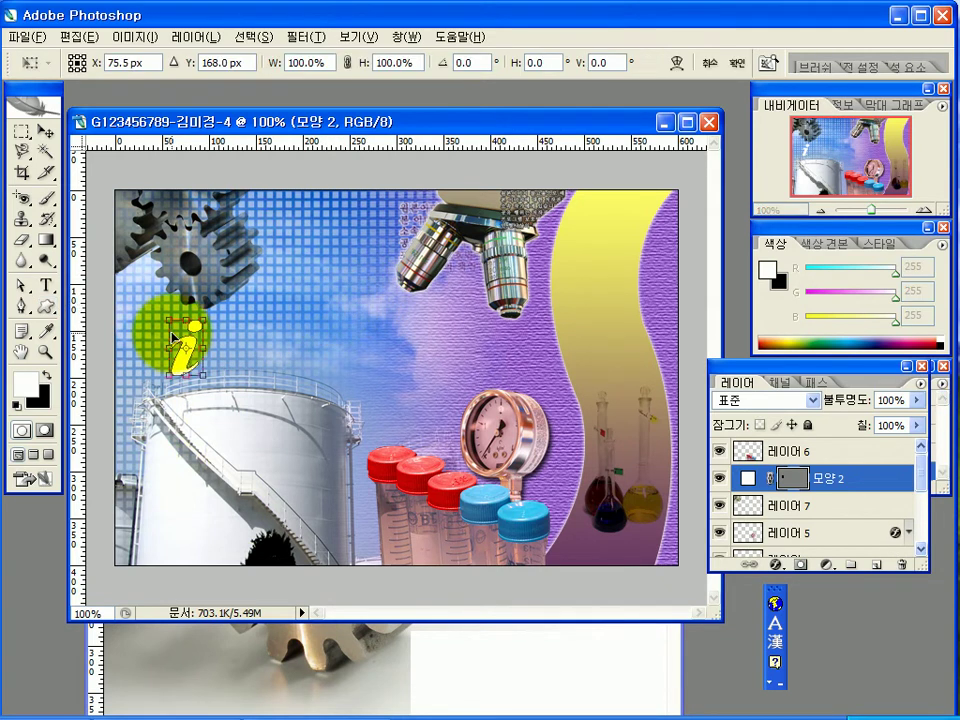
{"action": "left_click_drag", "start_coordinate": [205, 321], "coordinate": [207, 300]}
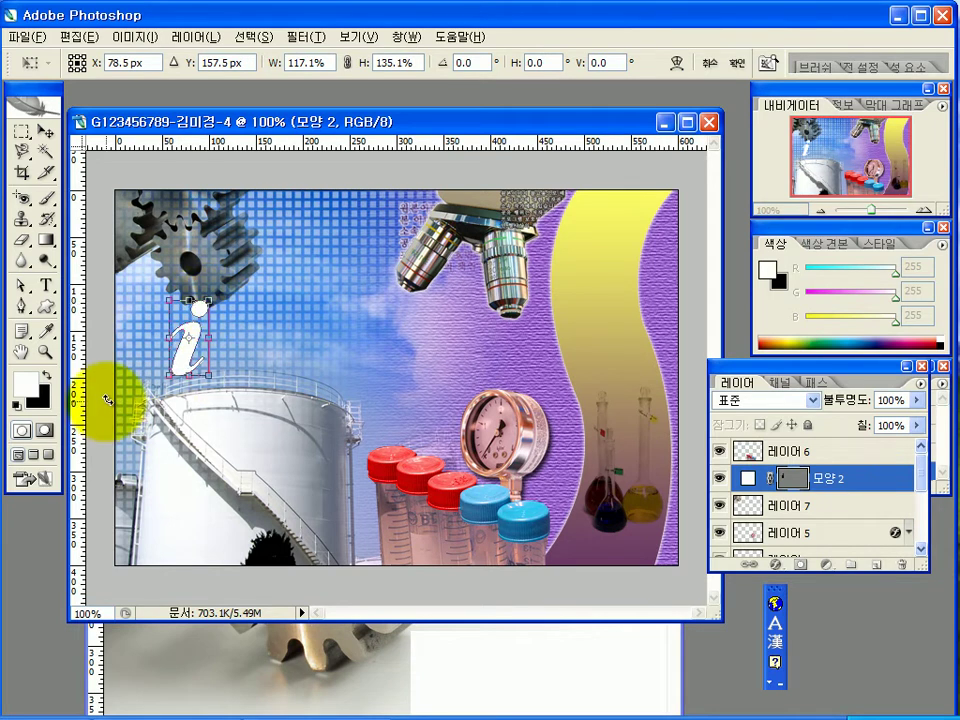
{"action": "key", "text": "Up"}
{"action": "key", "text": "Up"}
{"action": "key", "text": "Up"}
{"action": "key", "text": "Up"}
{"action": "key", "text": "Up"}
{"action": "key", "text": "Up"}
{"action": "key", "text": "Up"}
{"action": "key", "text": "Up"}
{"action": "key", "text": "Up"}
{"action": "key", "text": "Up"}
{"action": "key", "text": "Up"}
{"action": "key", "text": "Up"}
{"action": "key", "text": "Up"}
{"action": "key", "text": "Up"}
{"action": "key", "text": "Up"}
{"action": "key", "text": "Up"}
{"action": "key", "text": "Up"}
{"action": "key", "text": "Up"}
{"action": "key", "text": "Up"}
{"action": "key", "text": "Up"}
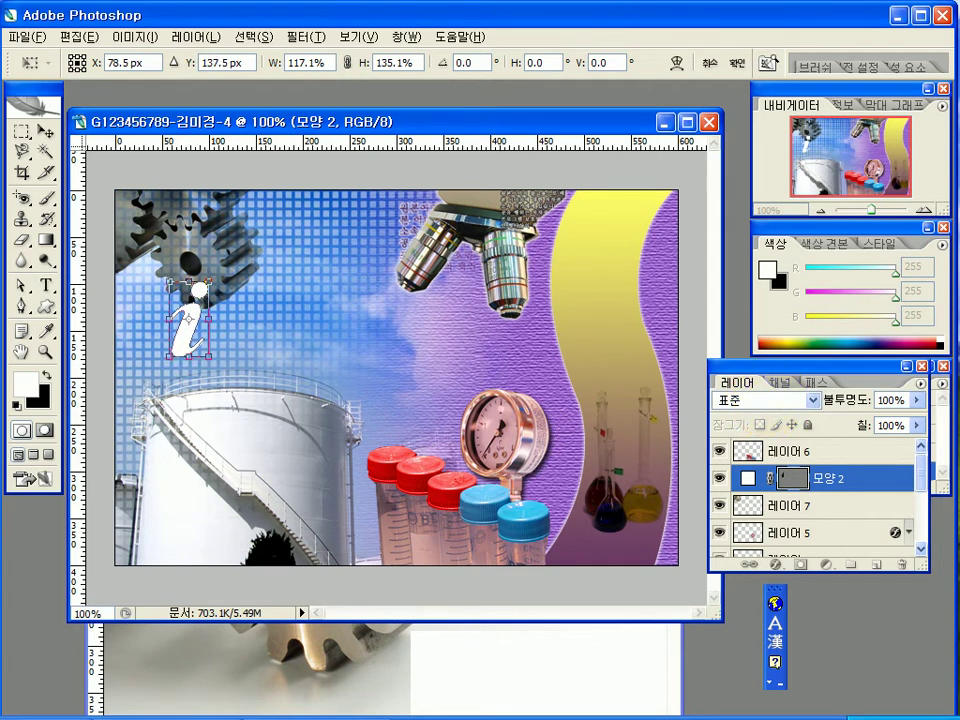
{"action": "left_click_drag", "start_coordinate": [208, 281], "coordinate": [204, 295]}
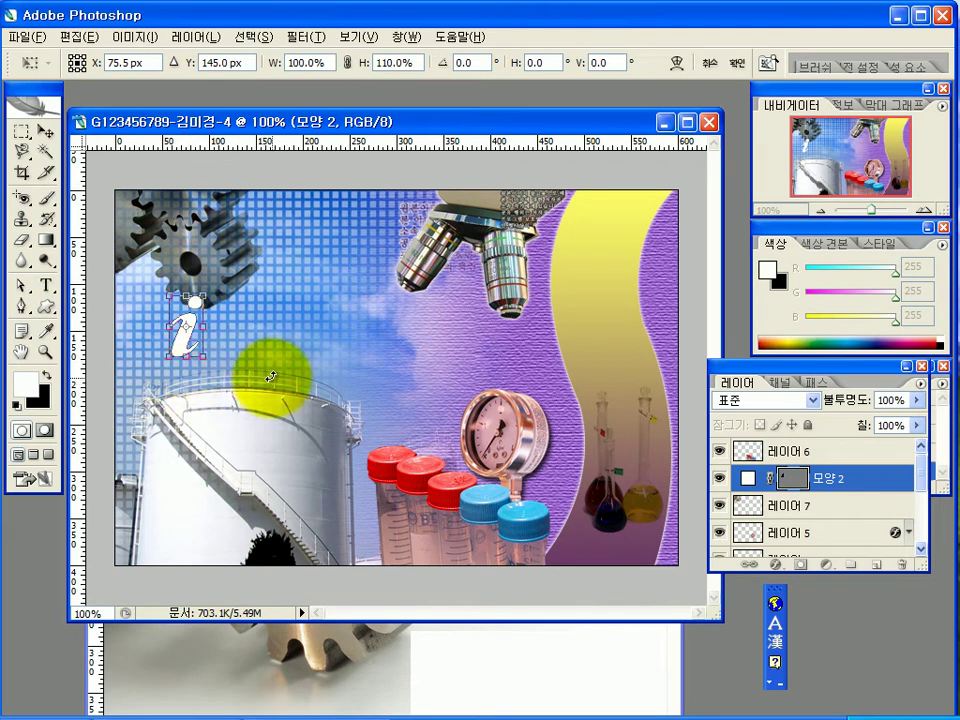
{"action": "key", "text": "Up"}
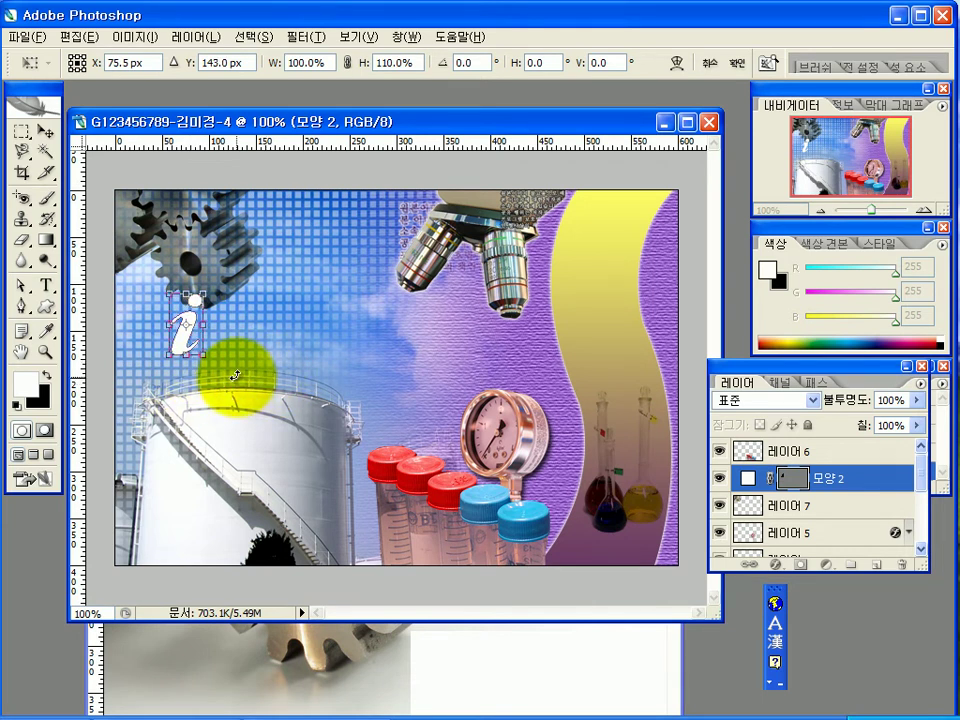
{"action": "key", "text": "Return"}
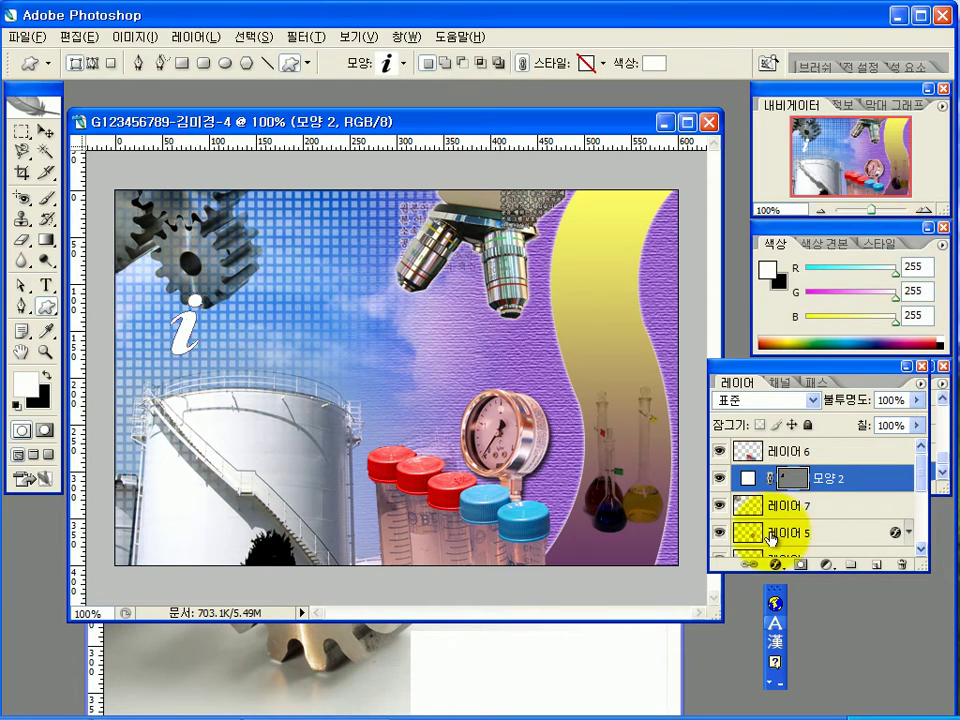
Step: Move the "i" shape layer above 레이어 6 and add an inner shadow (내부 그림자) to it
{"action": "left_click_drag", "start_coordinate": [834, 493], "coordinate": [840, 442]}
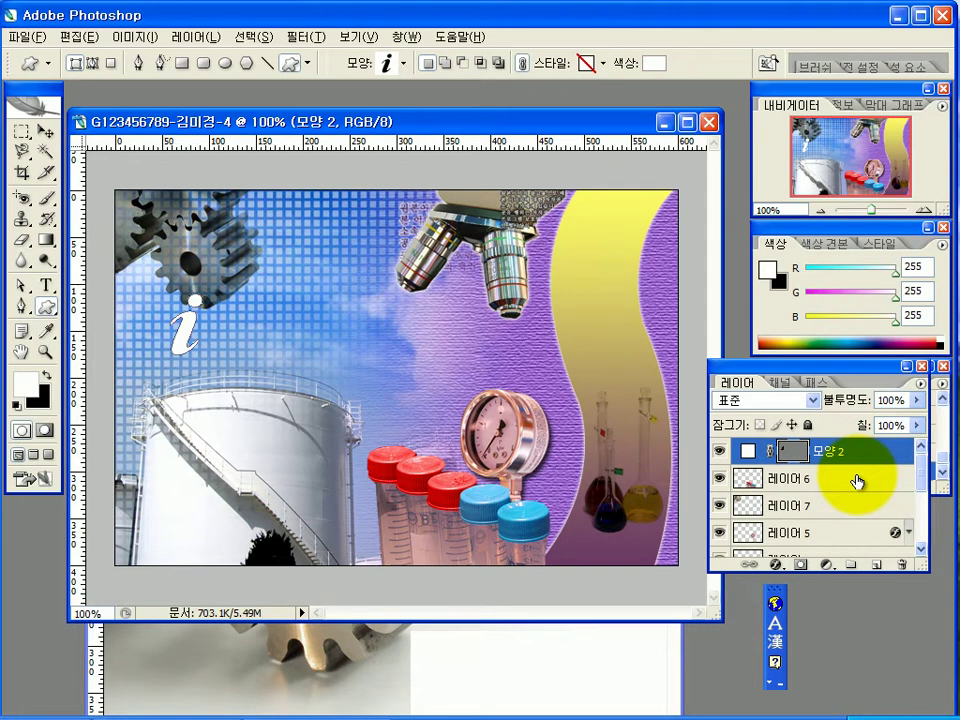
{"action": "left_click", "coordinate": [775, 565]}
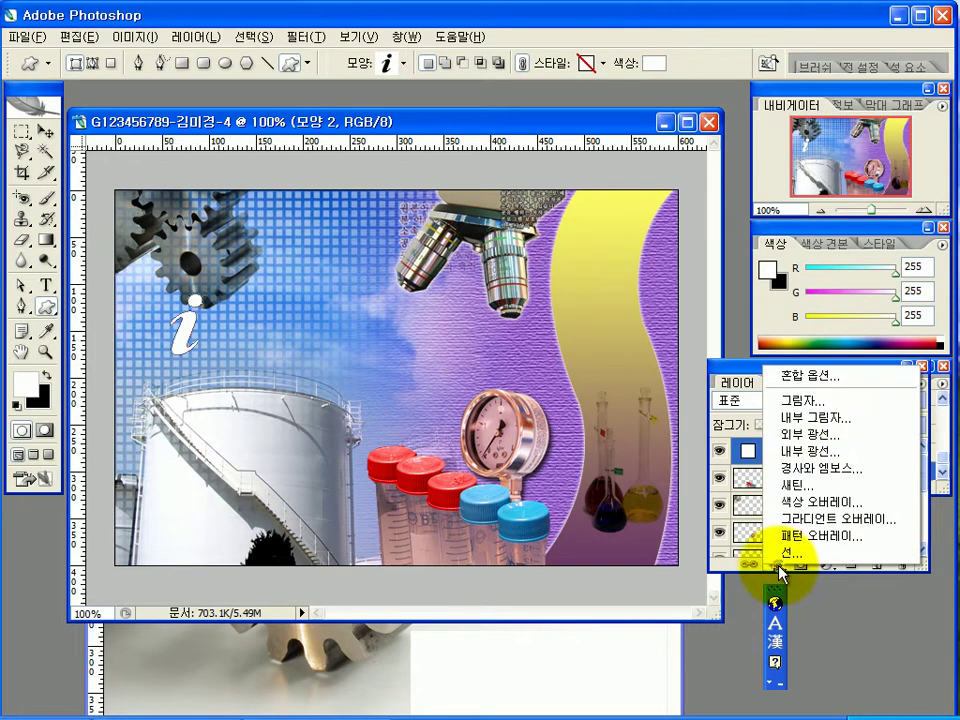
{"action": "left_click", "coordinate": [814, 420]}
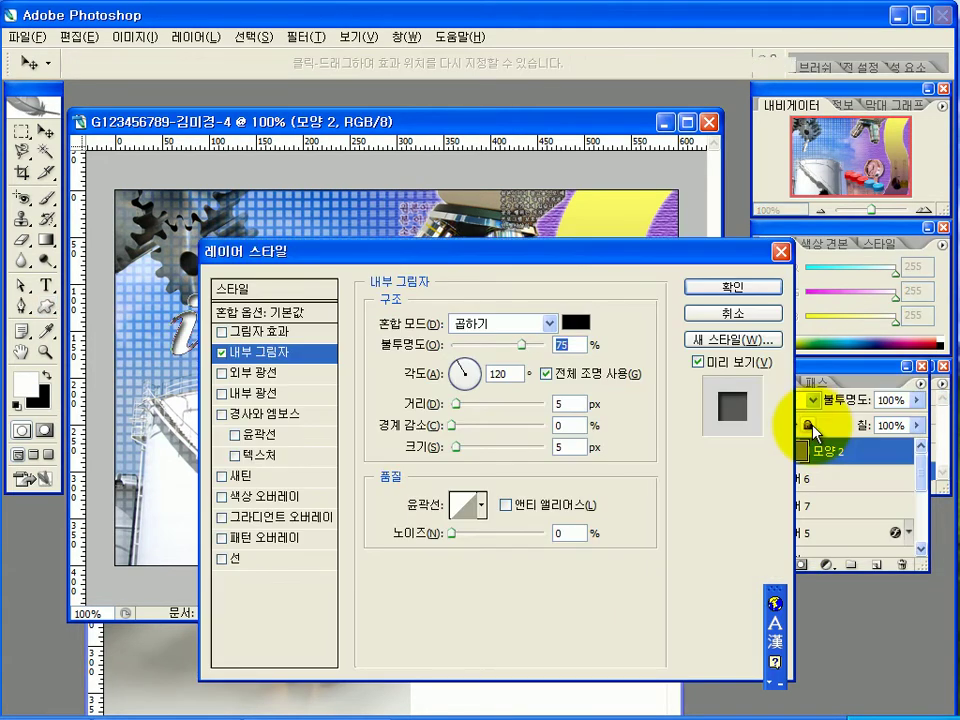
Step: Add a gradient overlay to the "i" shape and set the gradient's starting colour stop to FF0000
{"action": "left_click", "coordinate": [279, 521]}
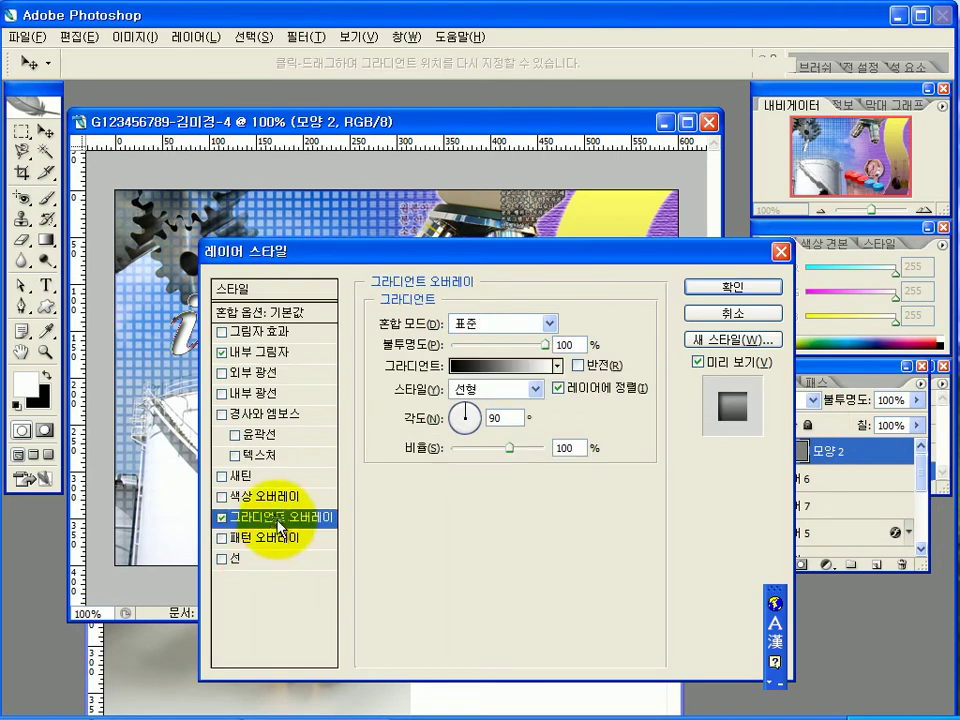
{"action": "left_click", "coordinate": [495, 366]}
{"action": "double_click", "coordinate": [58, 574]}
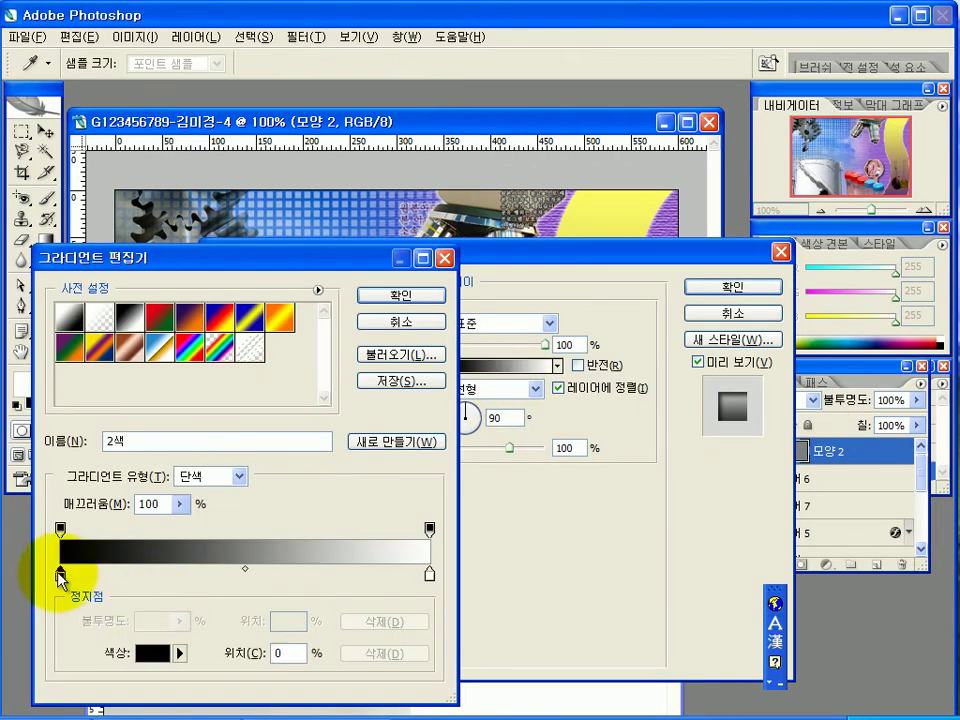
{"action": "double_click", "coordinate": [580, 488]}
{"action": "type", "text": "FF"}
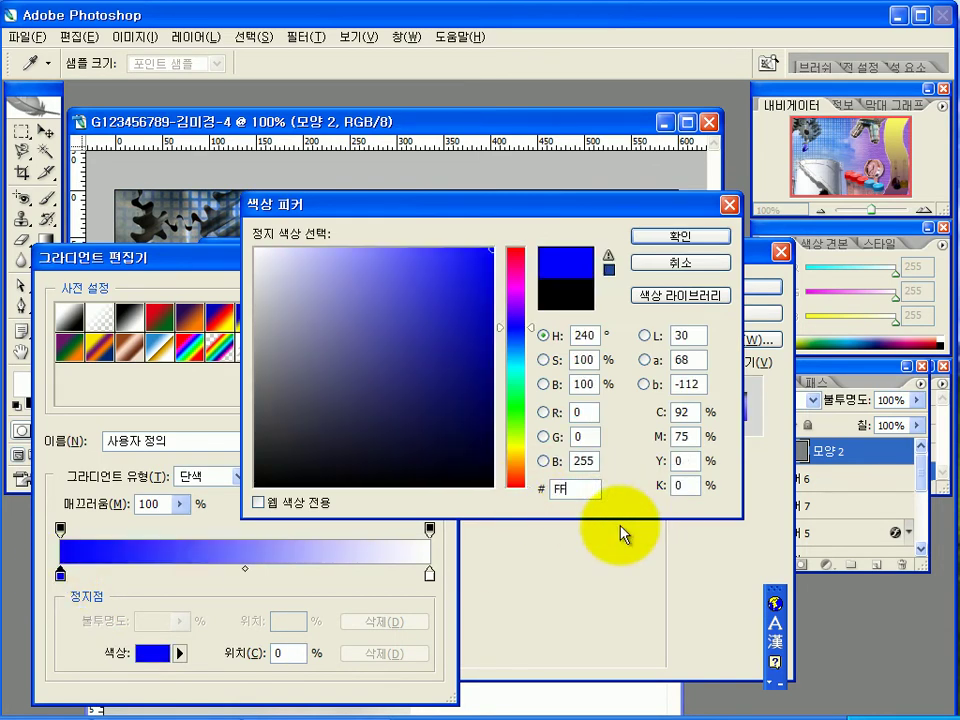
{"action": "type", "text": "0000"}
{"action": "key", "text": "Return"}
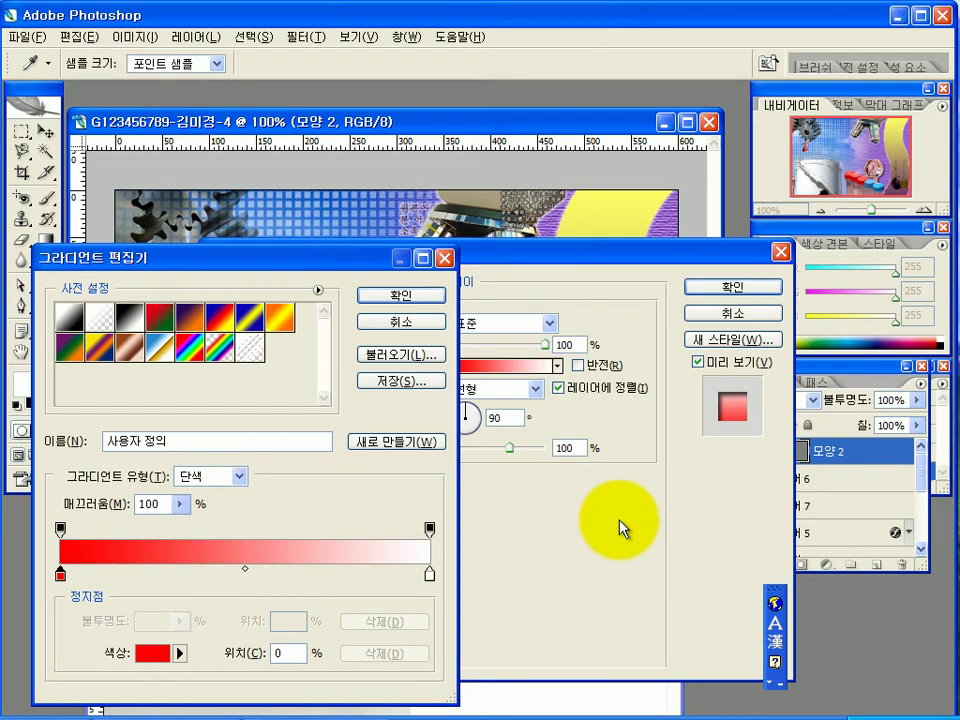
Step: Set the gradient's end colour stop to FFFF00 and apply the layer style to the "i" shape
{"action": "double_click", "coordinate": [431, 578]}
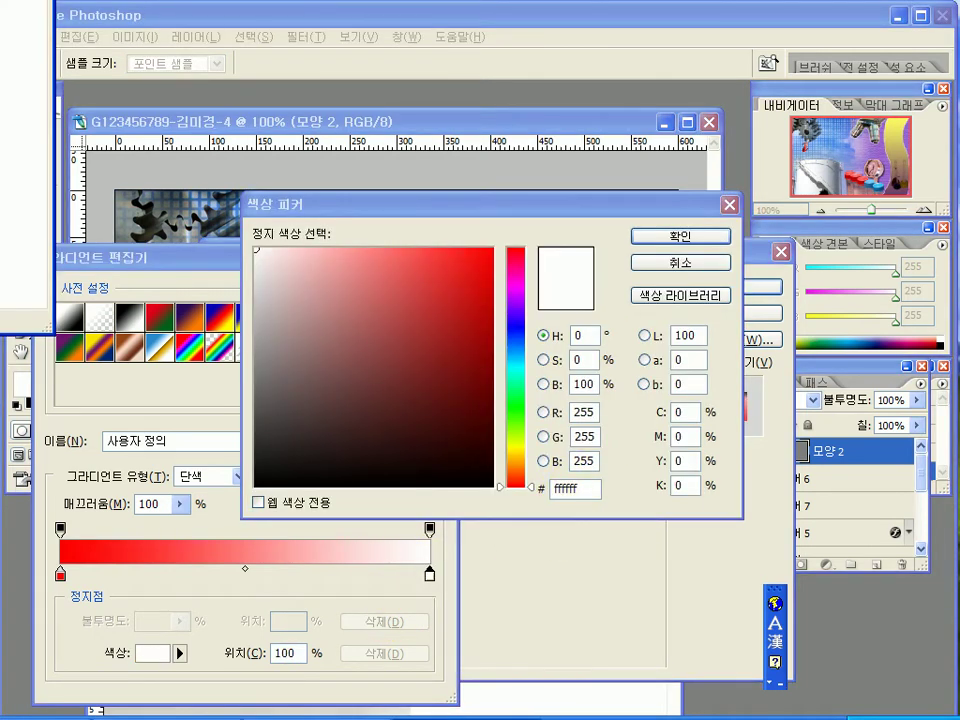
{"action": "double_click", "coordinate": [588, 489]}
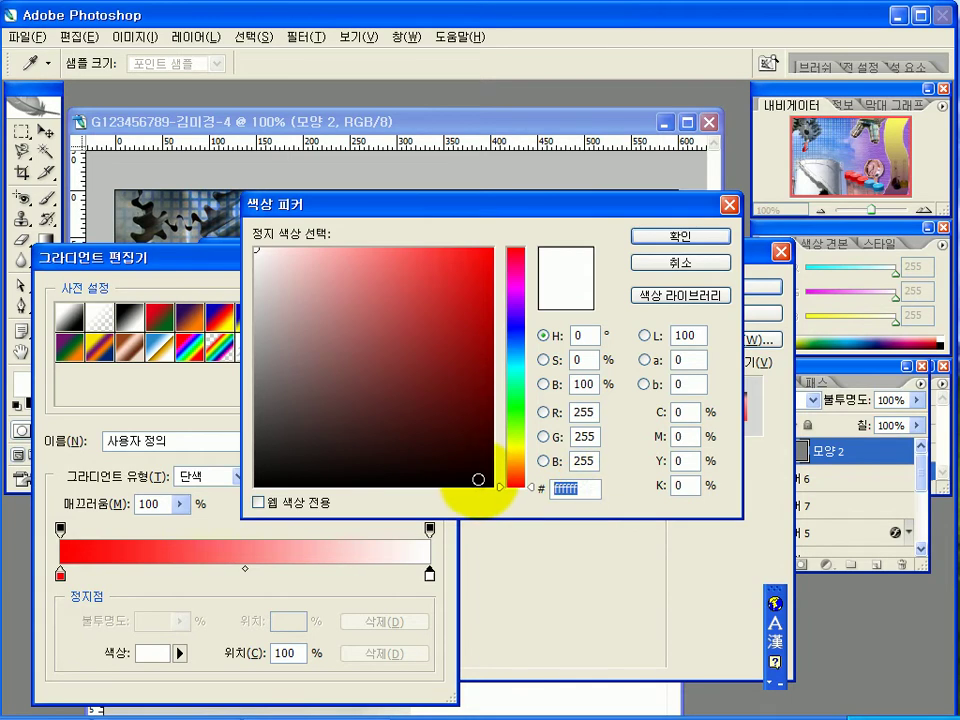
{"action": "type", "text": "ffff"}
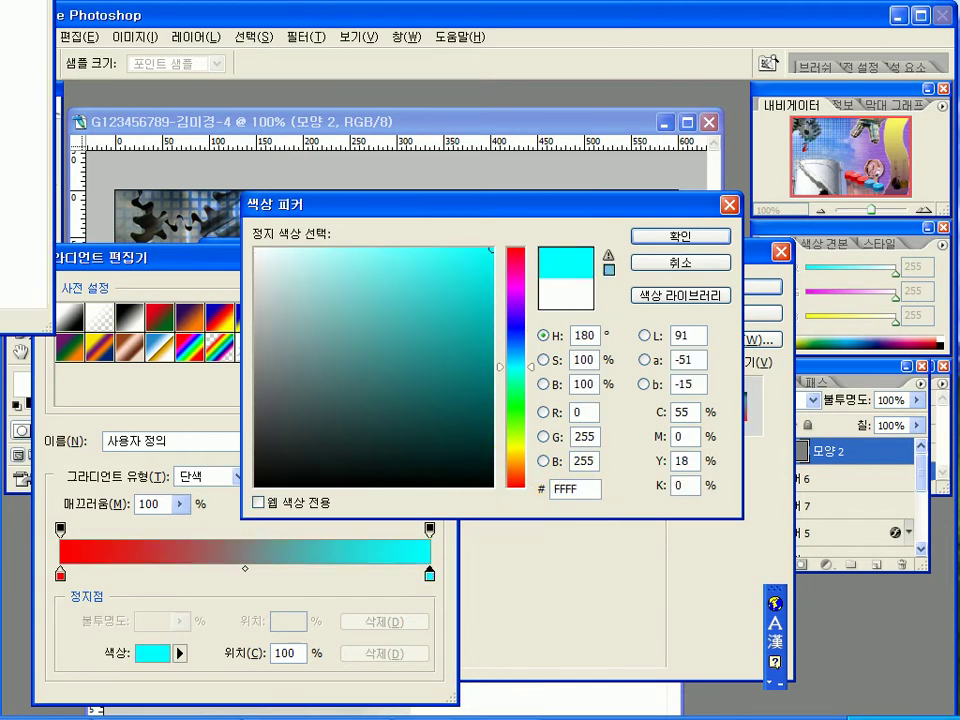
{"action": "type", "text": "00"}
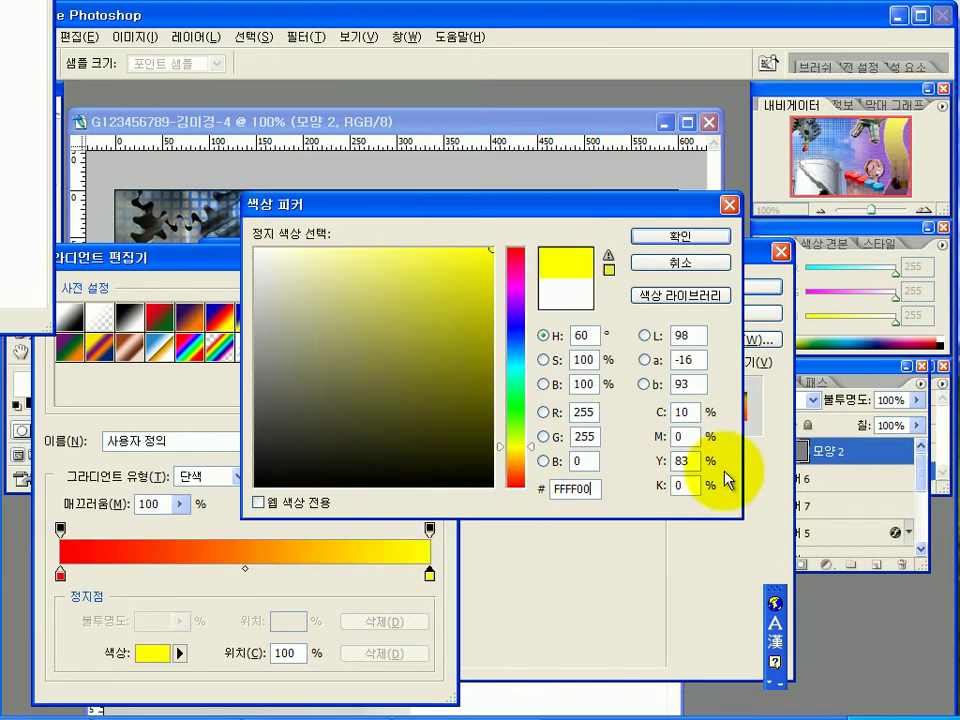
{"action": "key", "text": "Return"}
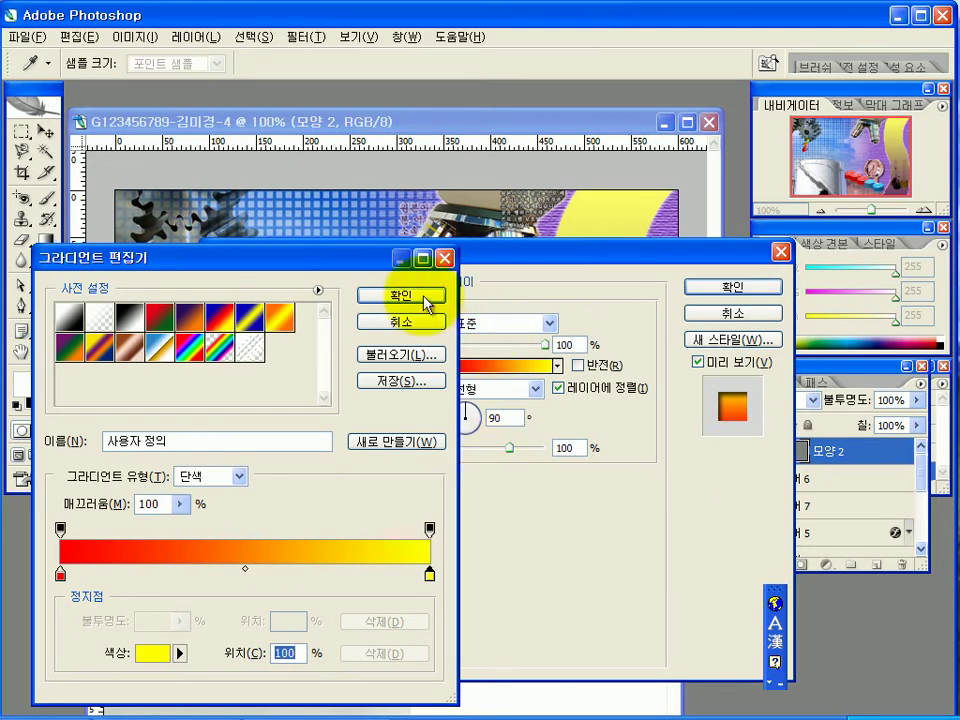
{"action": "left_click_drag", "start_coordinate": [364, 262], "coordinate": [655, 285]}
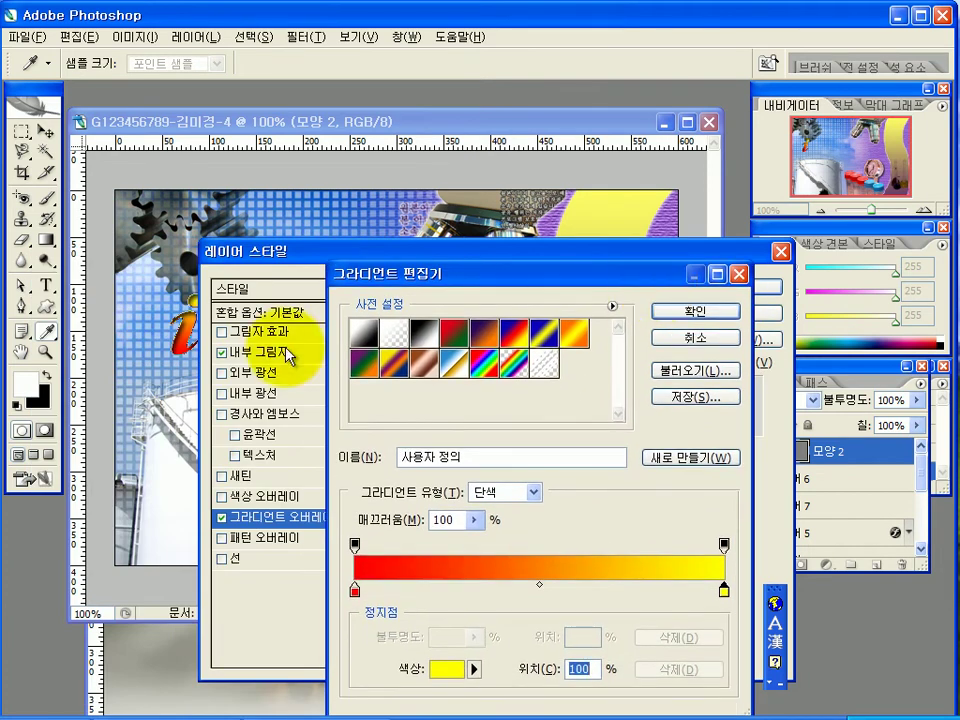
{"action": "left_click", "coordinate": [712, 312]}
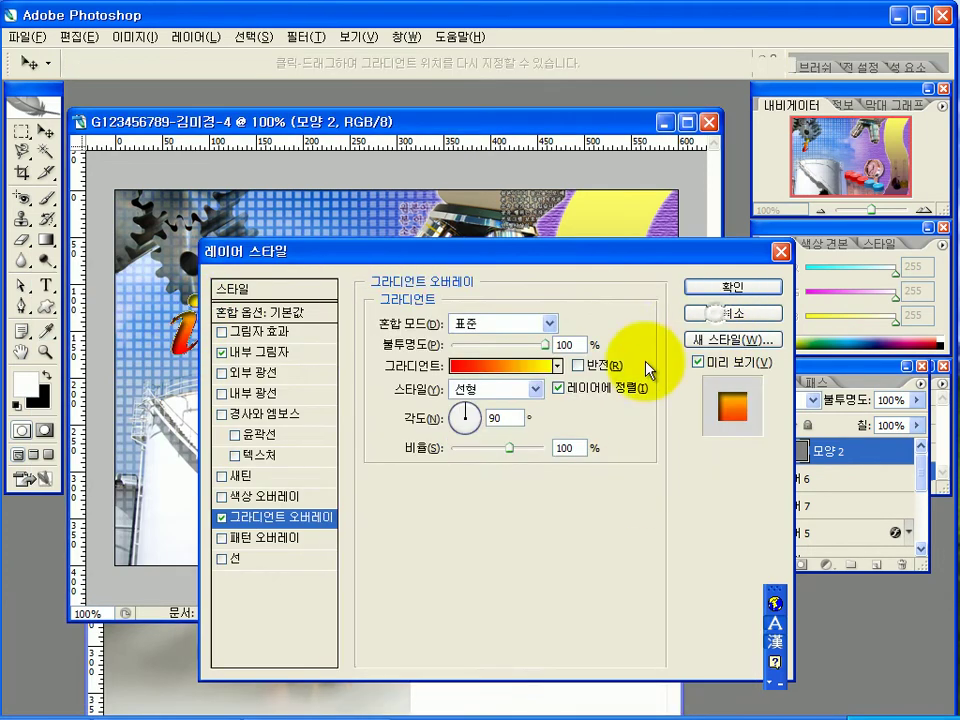
{"action": "left_click", "coordinate": [745, 291]}
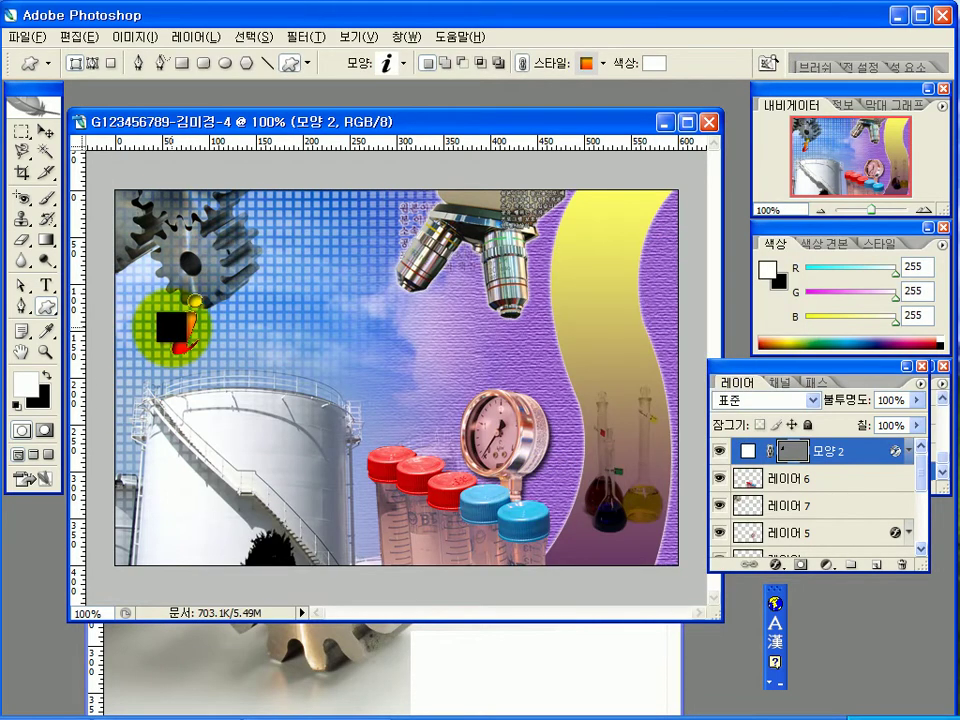
Step: Start a horizontal text layer beside the "i" shape with the 돋움 font at 30 pt
{"action": "left_click", "coordinate": [45, 284]}
{"action": "left_click_drag", "start_coordinate": [222, 363], "coordinate": [229, 329]}
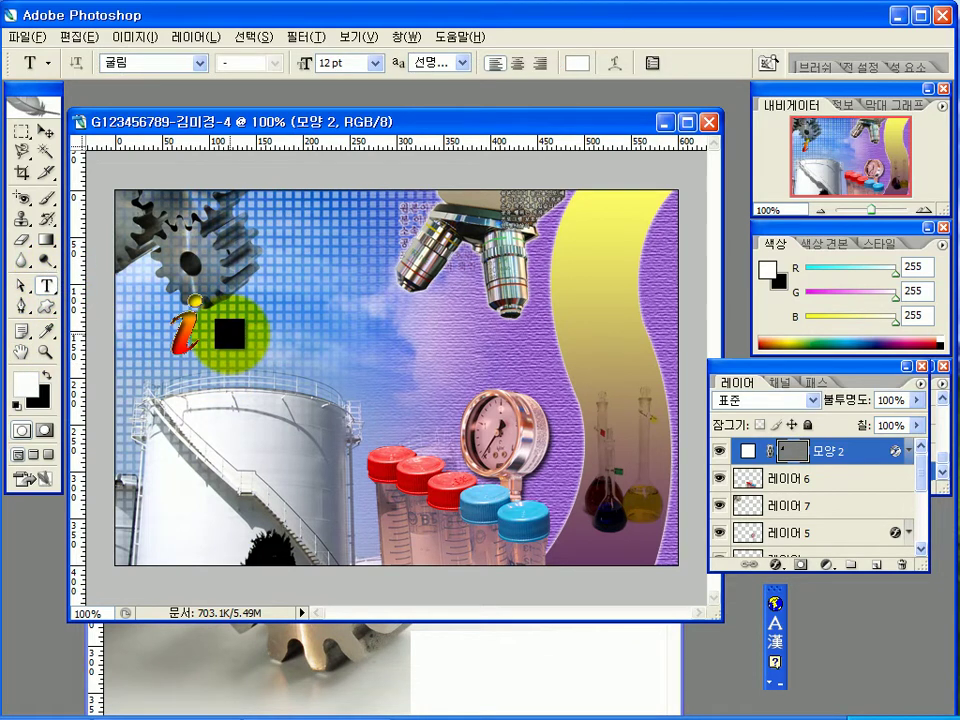
{"action": "left_click", "coordinate": [230, 332]}
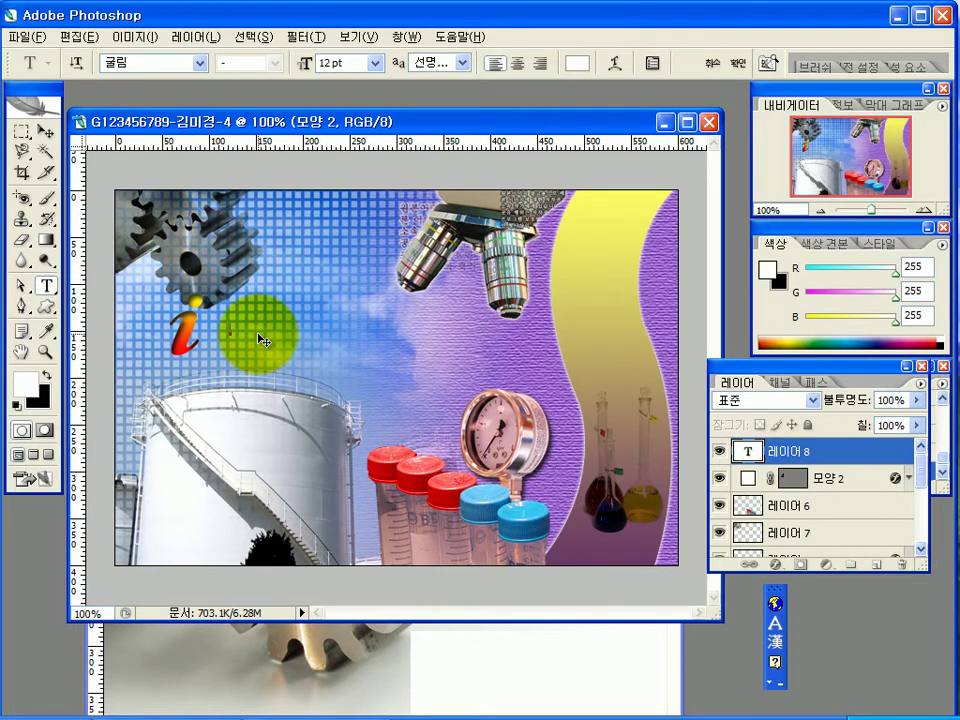
{"action": "left_click", "coordinate": [200, 62]}
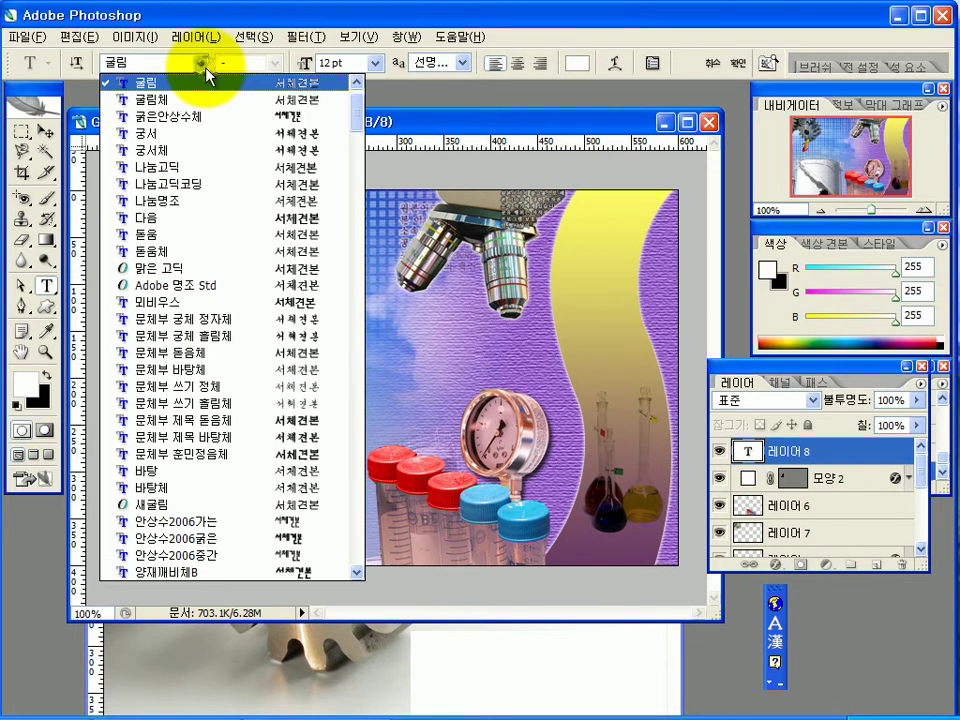
{"action": "left_click", "coordinate": [165, 234]}
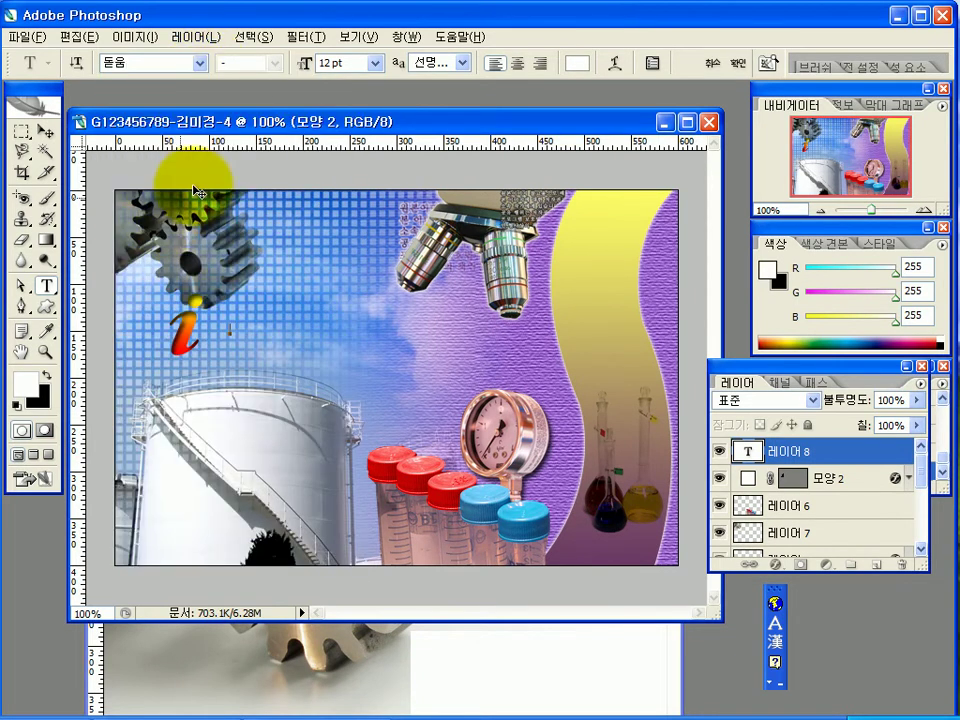
{"action": "left_click", "coordinate": [375, 62]}
{"action": "left_click", "coordinate": [349, 260]}
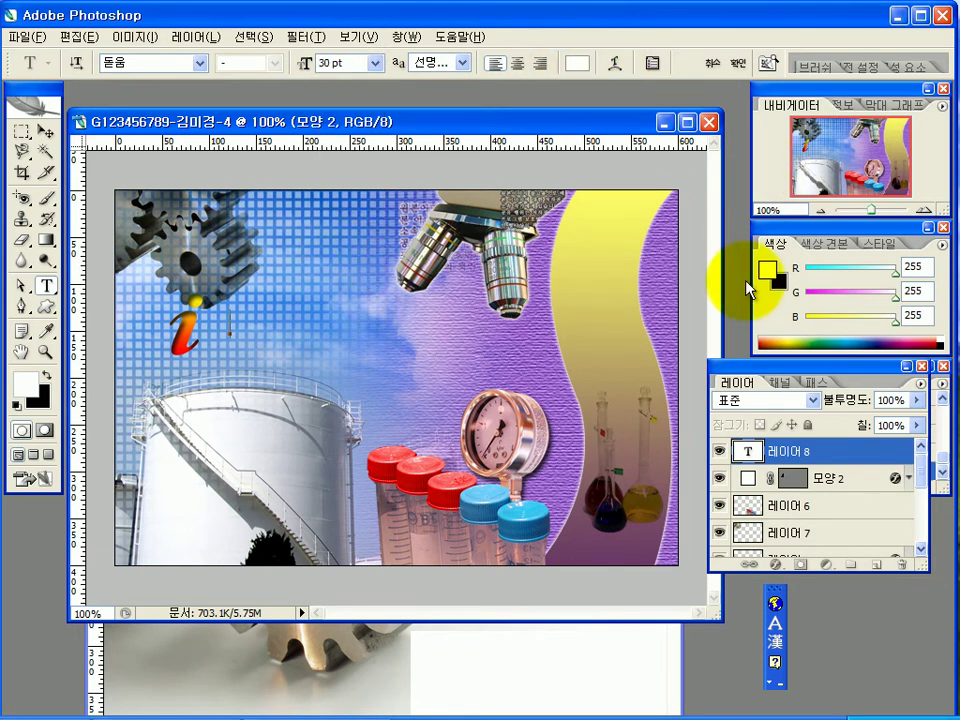
Step: Enter the title 과학기술정보센터 and move it directly beside the "i" shape
{"action": "key", "text": "BackSpace"}
{"action": "key", "text": "BackSpace"}
{"action": "key", "text": "BackSpace"}
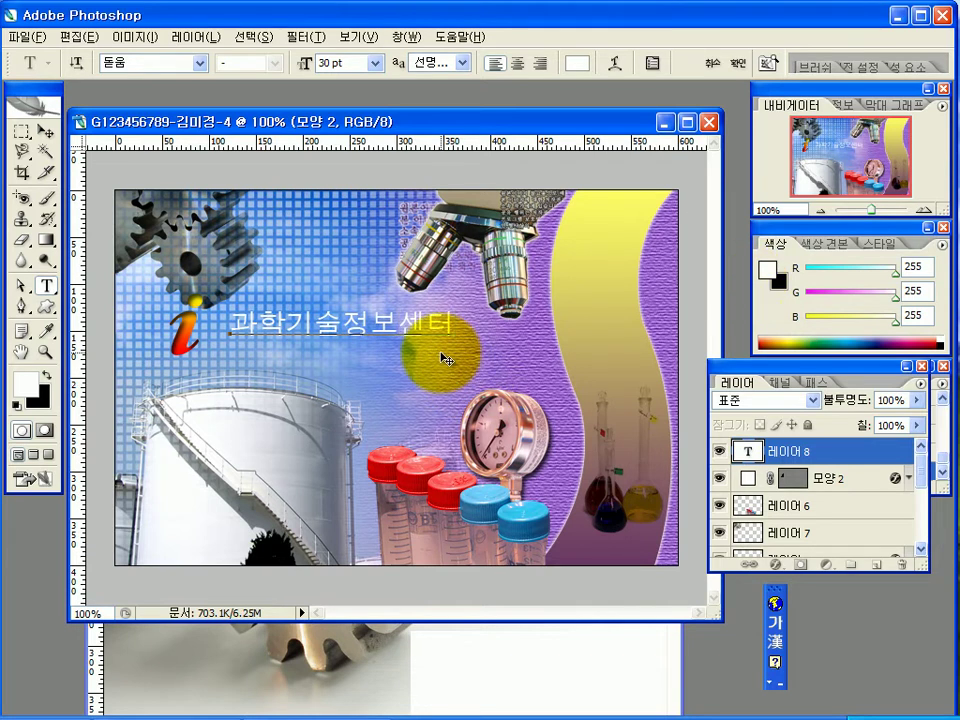
{"action": "left_click_drag", "start_coordinate": [445, 358], "coordinate": [413, 392]}
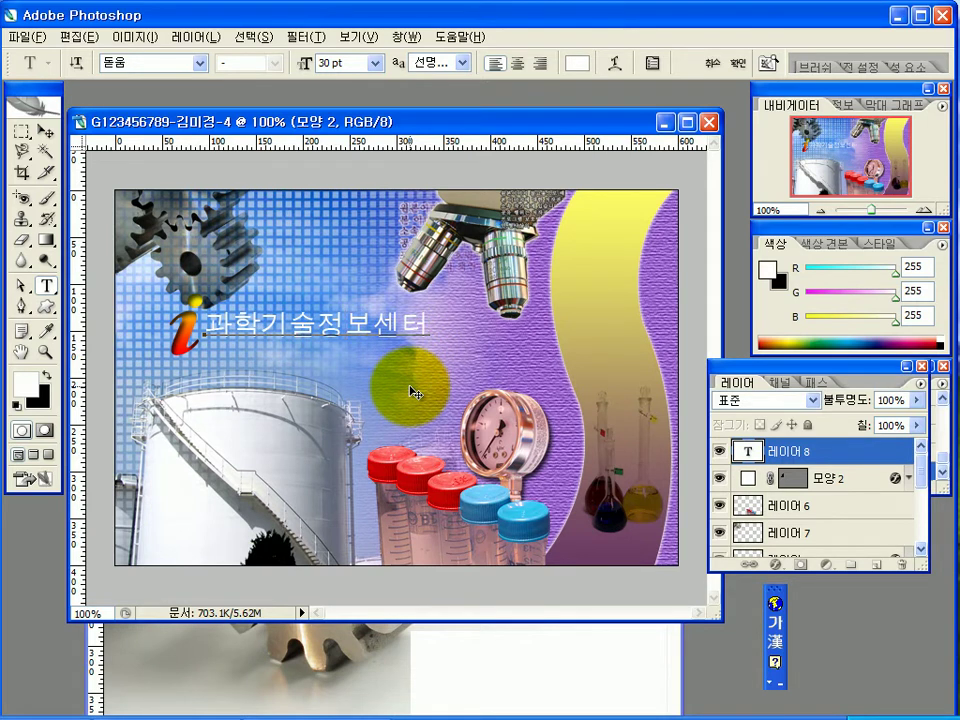
{"action": "left_click_drag", "start_coordinate": [413, 390], "coordinate": [312, 295]}
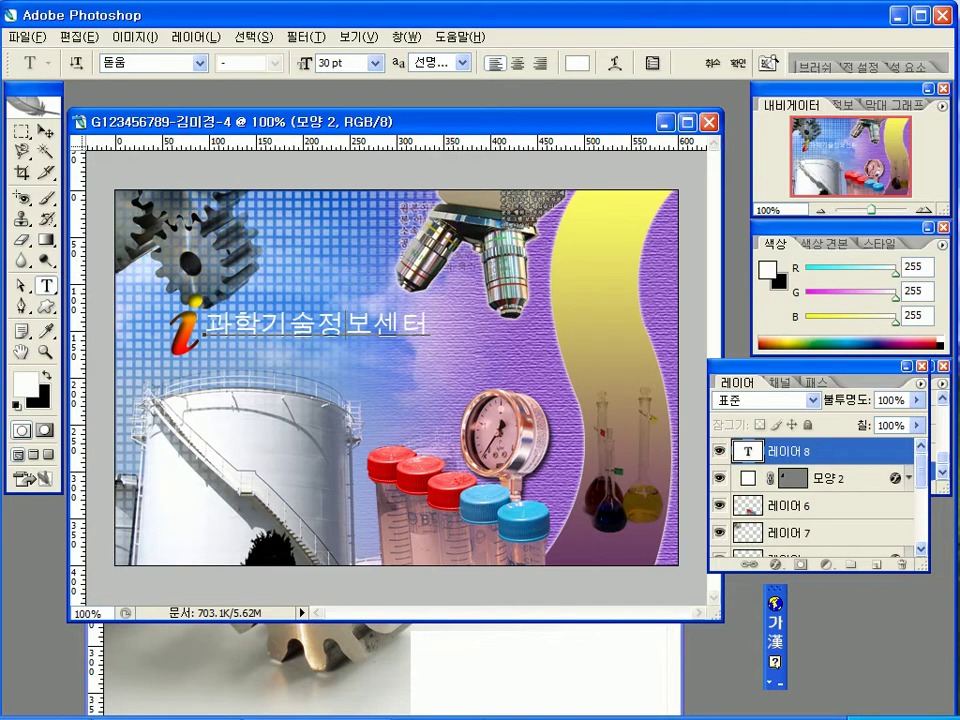
Step: Commit the title 과학기술정보센터 and enable the drop shadow and a 3 px outside stroke on its layer
{"action": "key", "text": "Hangul"}
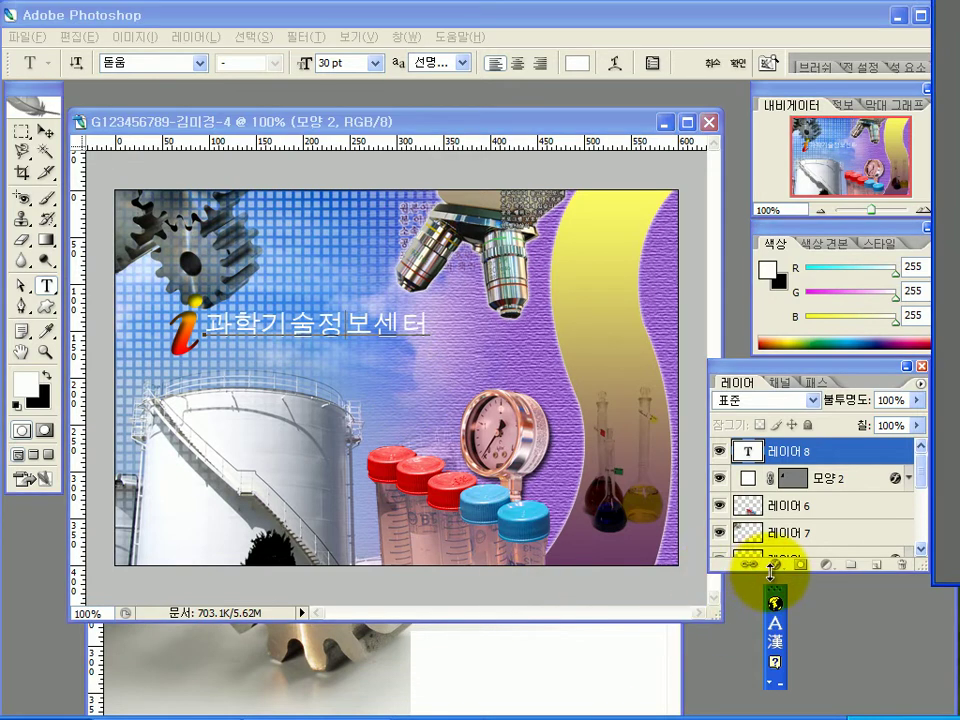
{"action": "left_click", "coordinate": [815, 451]}
{"action": "left_click", "coordinate": [775, 566]}
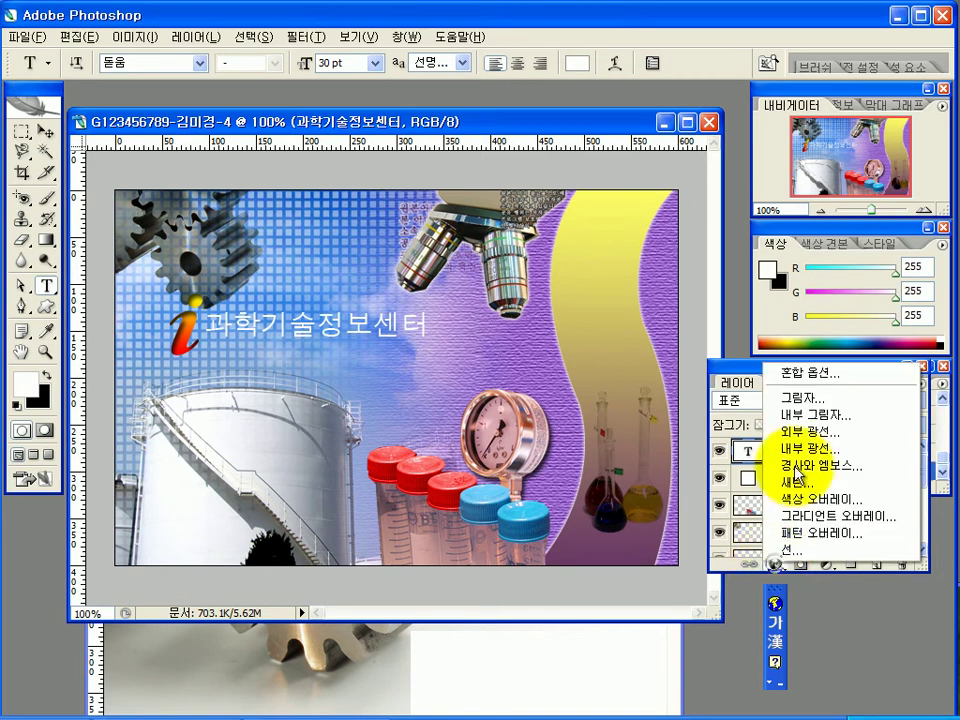
{"action": "left_click", "coordinate": [797, 396]}
{"action": "left_click", "coordinate": [276, 561]}
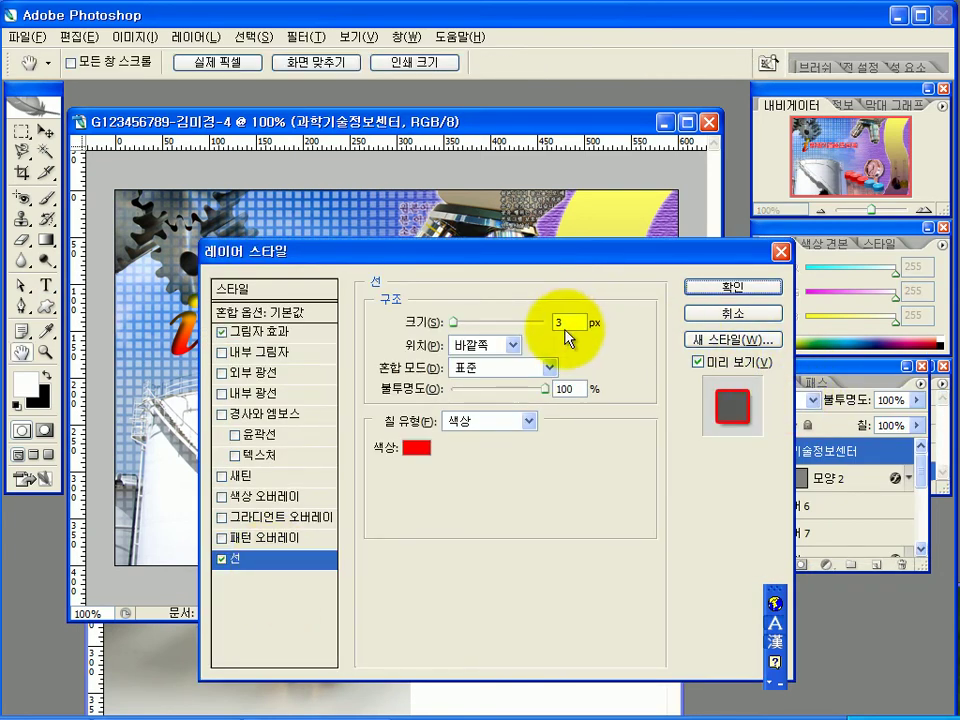
Step: Set the title's stroke colour to 663399 and apply the layer style
{"action": "left_click", "coordinate": [424, 449]}
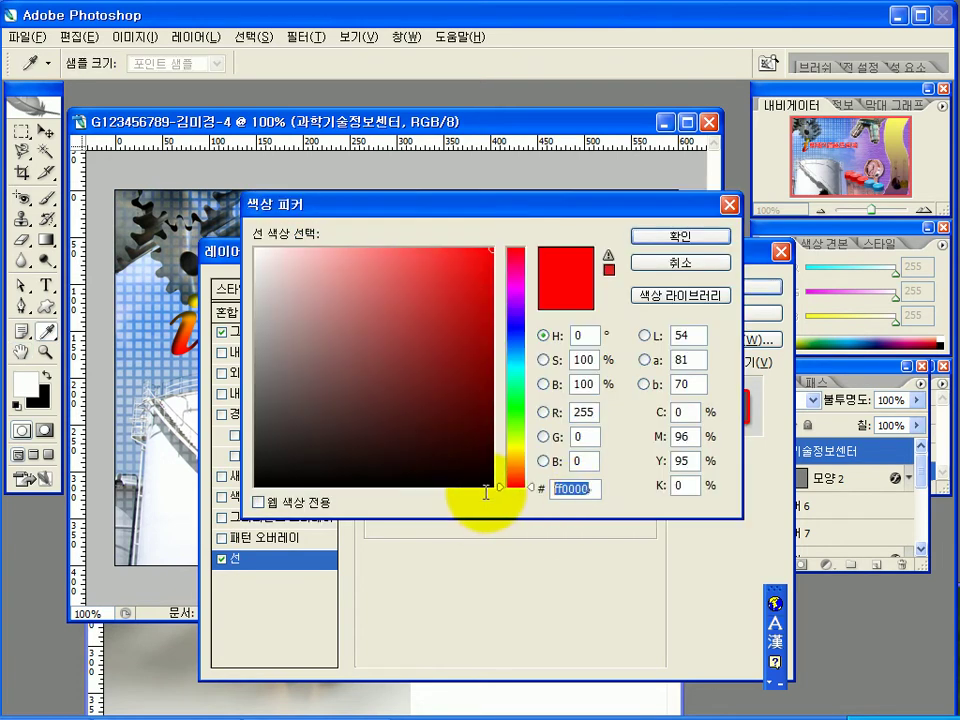
{"action": "type", "text": "663399"}
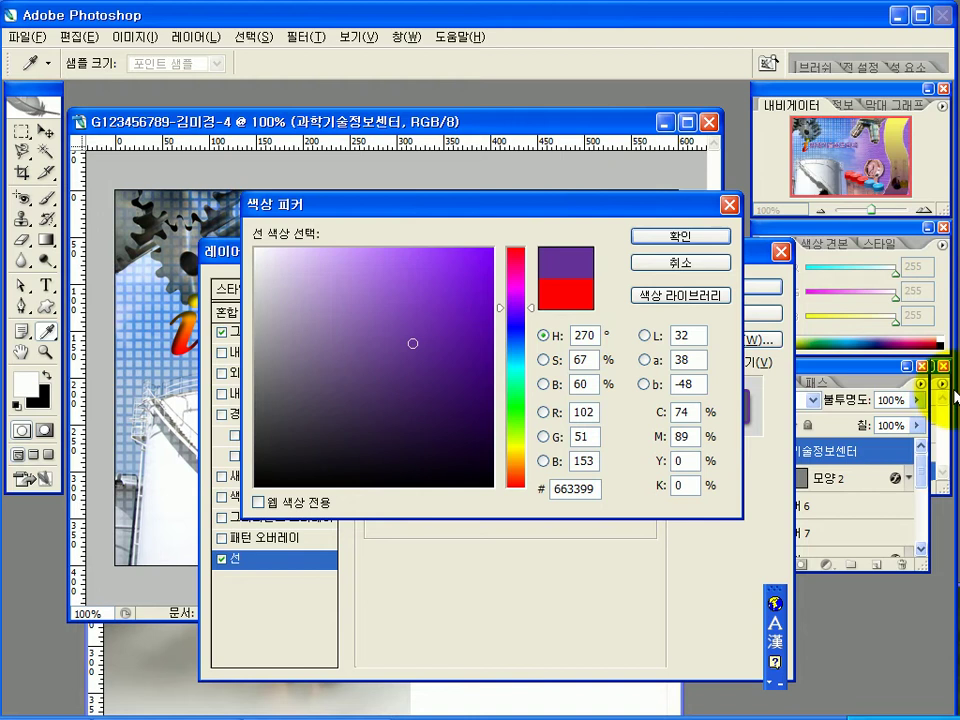
{"action": "key", "text": "Return"}
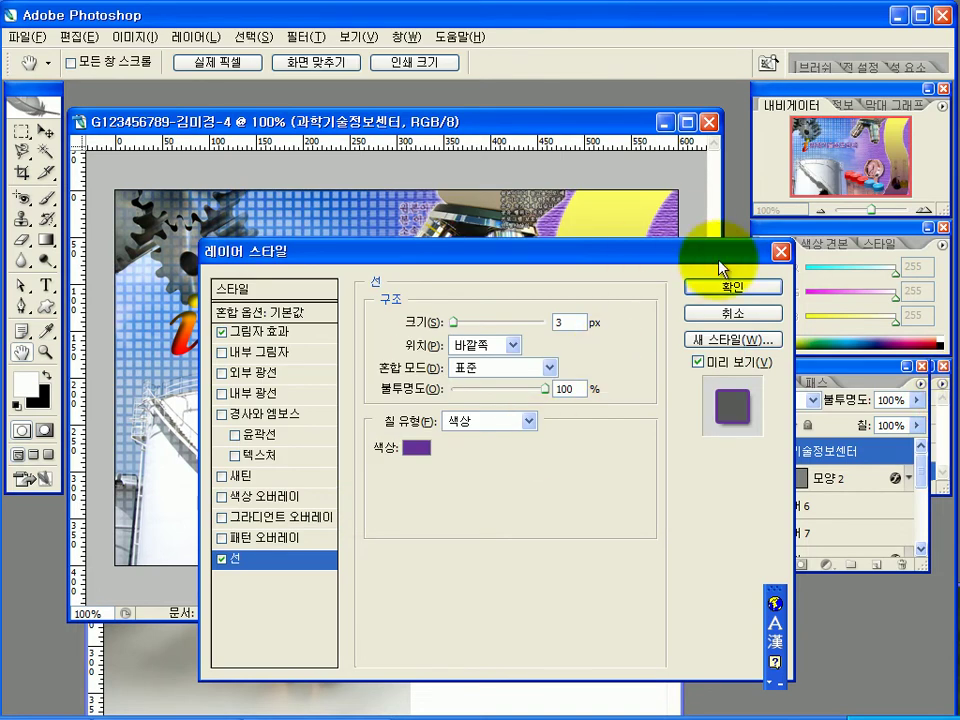
{"action": "left_click", "coordinate": [732, 286]}
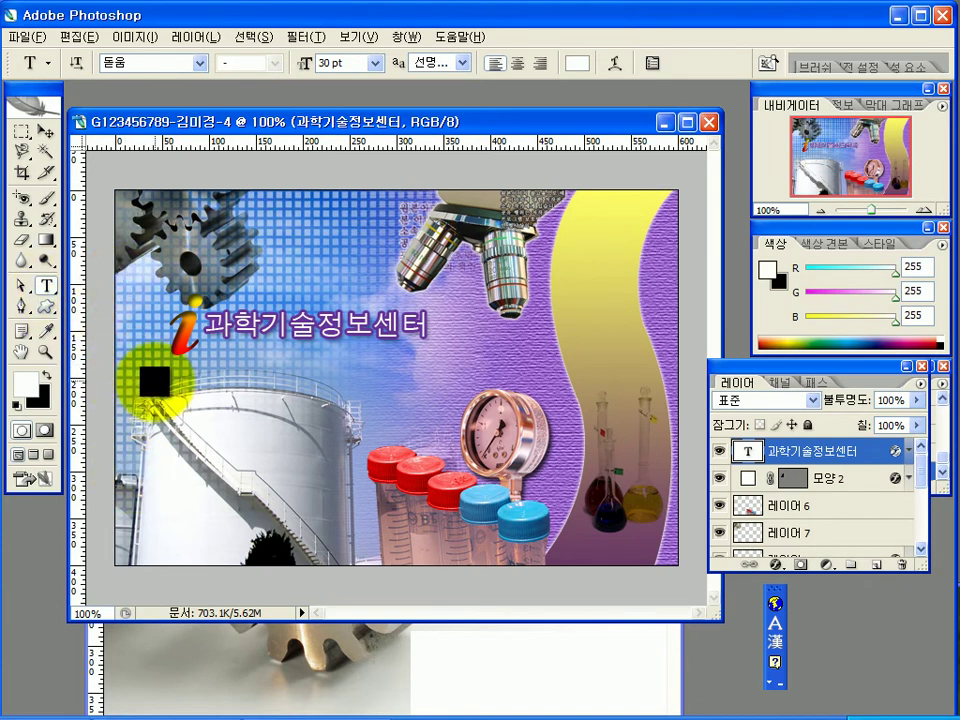
Step: Start a horizontal text layer below the "i" shape and clear the trial text from it
{"action": "left_click", "coordinate": [158, 398]}
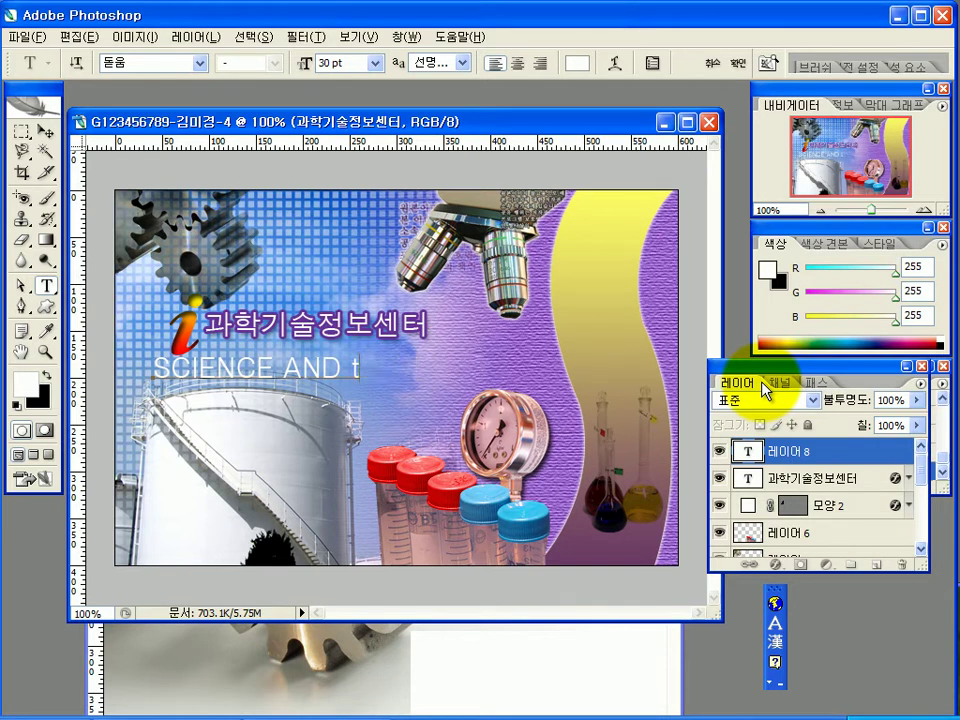
{"action": "key", "text": "BackSpace"}
{"action": "key", "text": "BackSpace"}
{"action": "key", "text": "BackSpace"}
{"action": "key", "text": "BackSpace"}
{"action": "key", "text": "BackSpace"}
{"action": "key", "text": "BackSpace"}
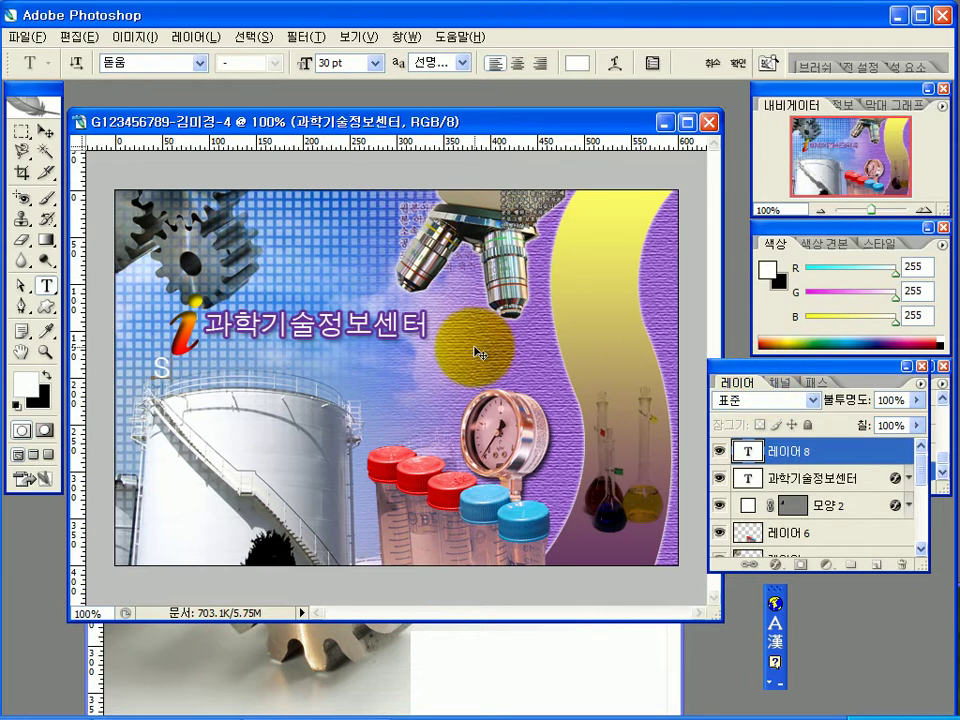
{"action": "mouse_move", "coordinate": [172, 370]}
{"action": "left_mouse_down"}
{"action": "mouse_move", "coordinate": [143, 372]}
{"action": "mouse_move", "coordinate": [100, 400]}
{"action": "left_mouse_up"}
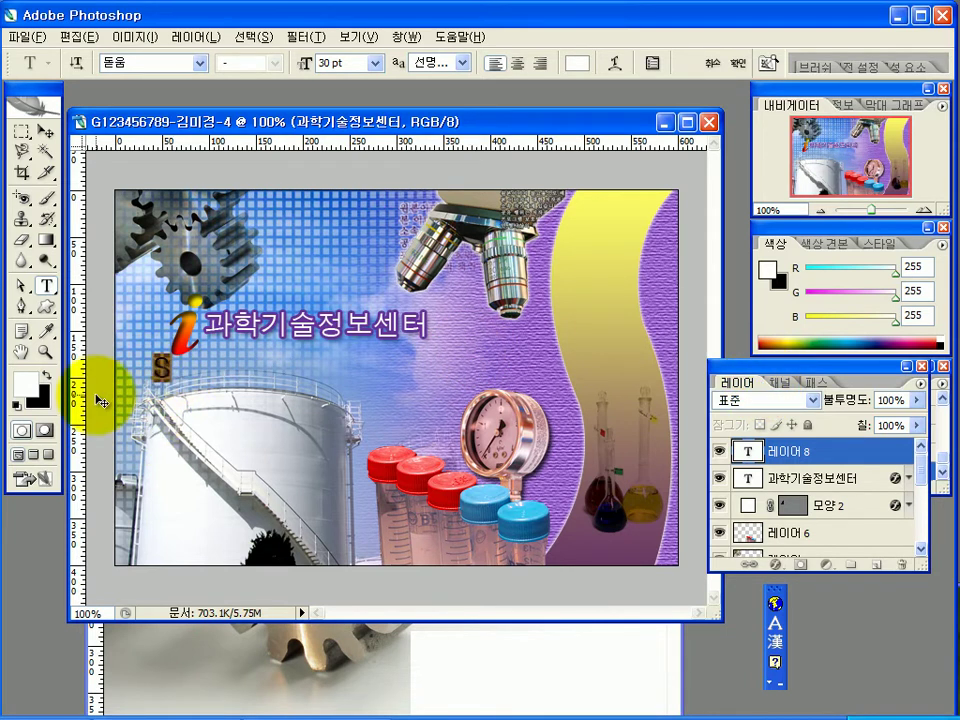
{"action": "left_click", "coordinate": [146, 381]}
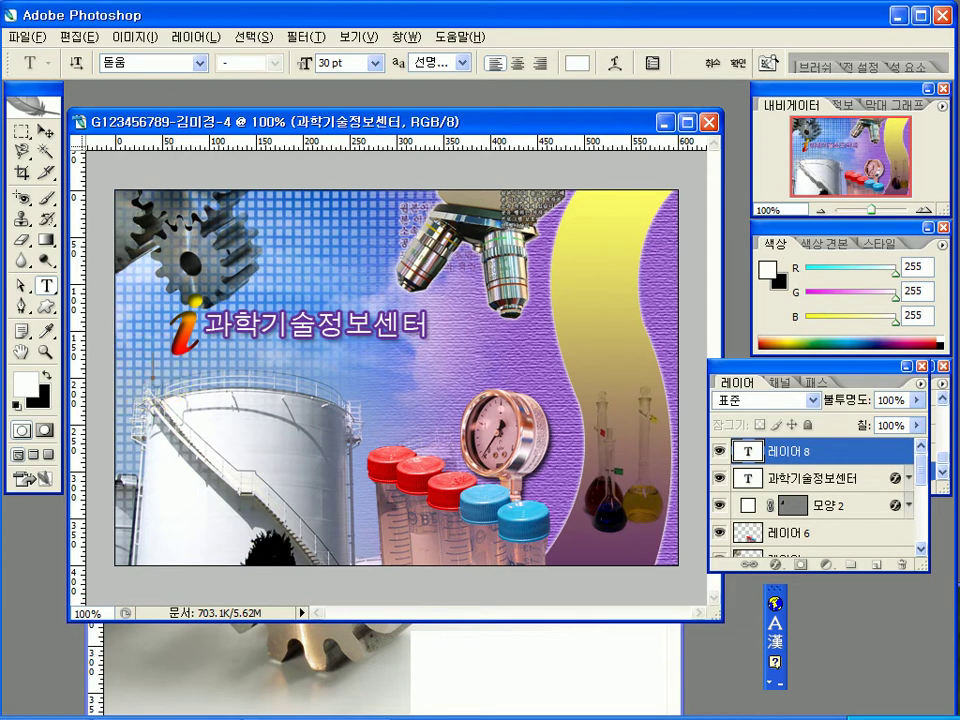
Step: Set the new text layer's font to Arial Regular at 18 pt
{"action": "left_click", "coordinate": [201, 62]}
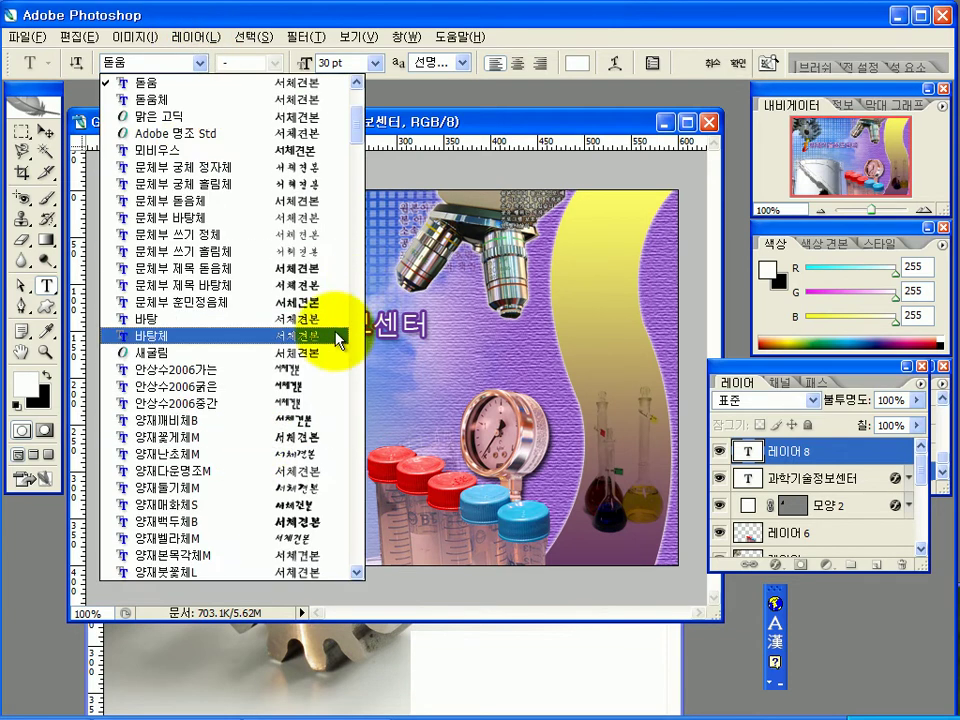
{"action": "left_click_drag", "start_coordinate": [371, 130], "coordinate": [360, 300]}
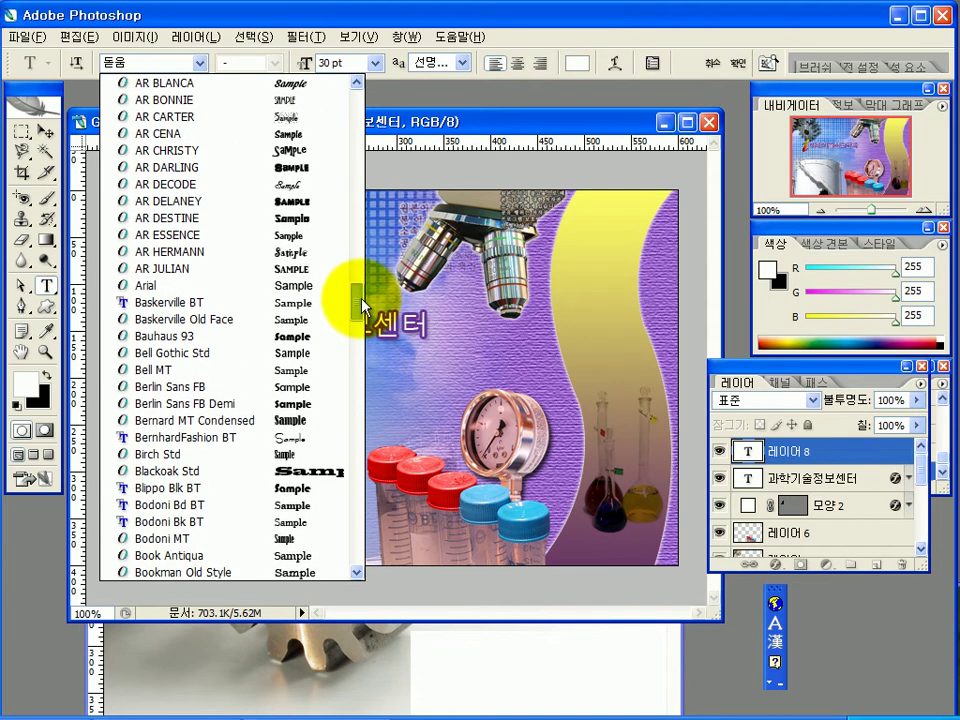
{"action": "left_click", "coordinate": [203, 290]}
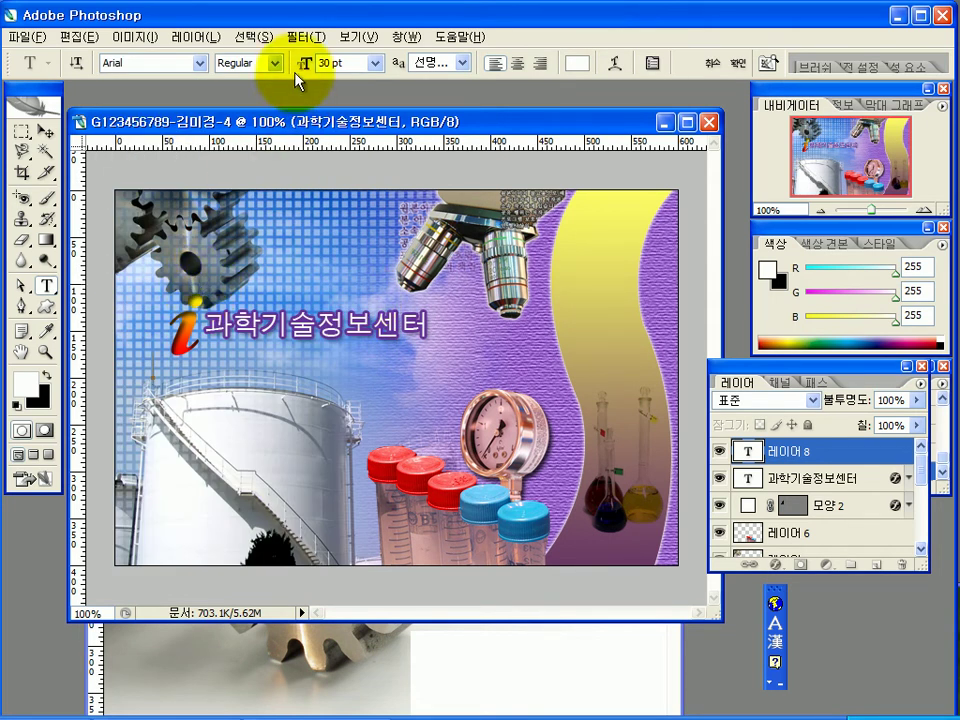
{"action": "left_click", "coordinate": [378, 63]}
{"action": "left_click", "coordinate": [350, 220]}
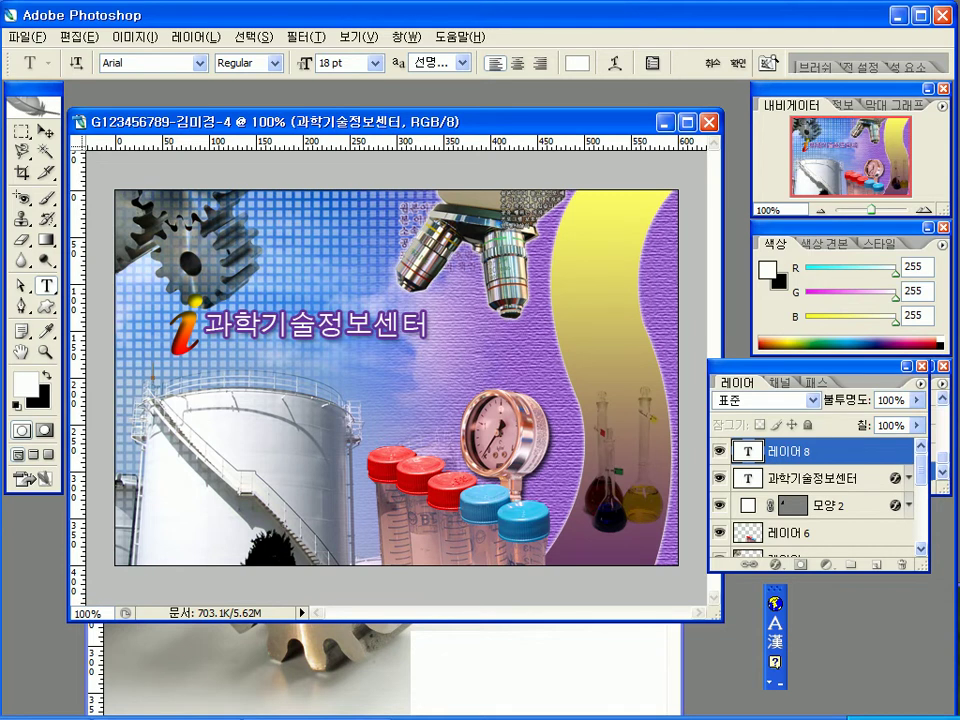
Step: Set the text colour to CC3399 and enter Science and Technolgy below the title
{"action": "left_click", "coordinate": [578, 63]}
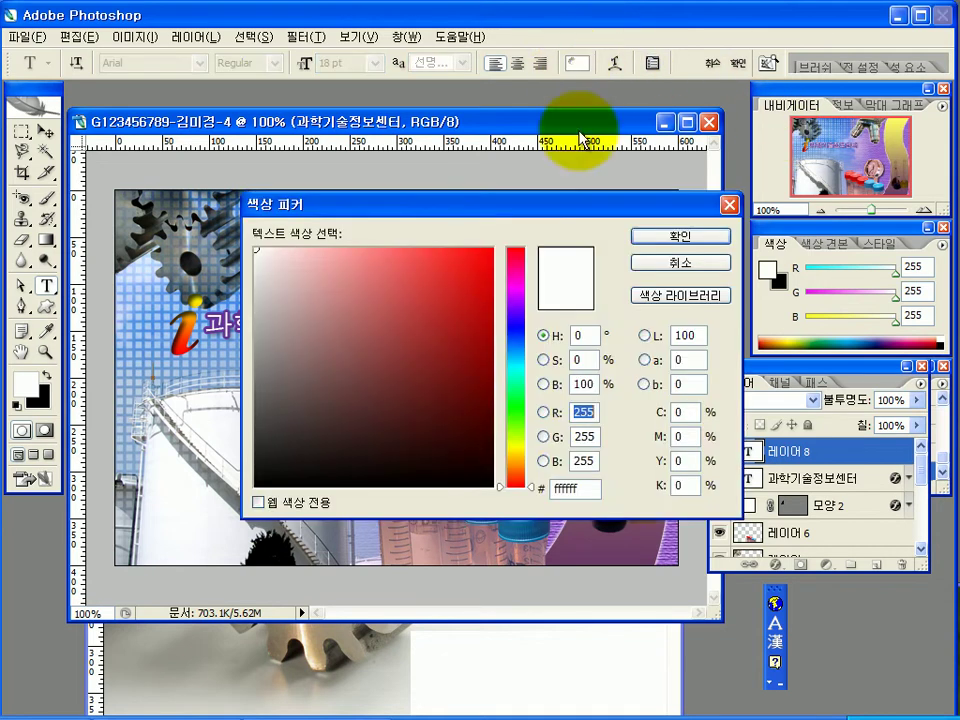
{"action": "left_click", "coordinate": [577, 489]}
{"action": "double_click", "coordinate": [577, 489]}
{"action": "type", "text": "00CC33"}
{"action": "type", "text": "99"}
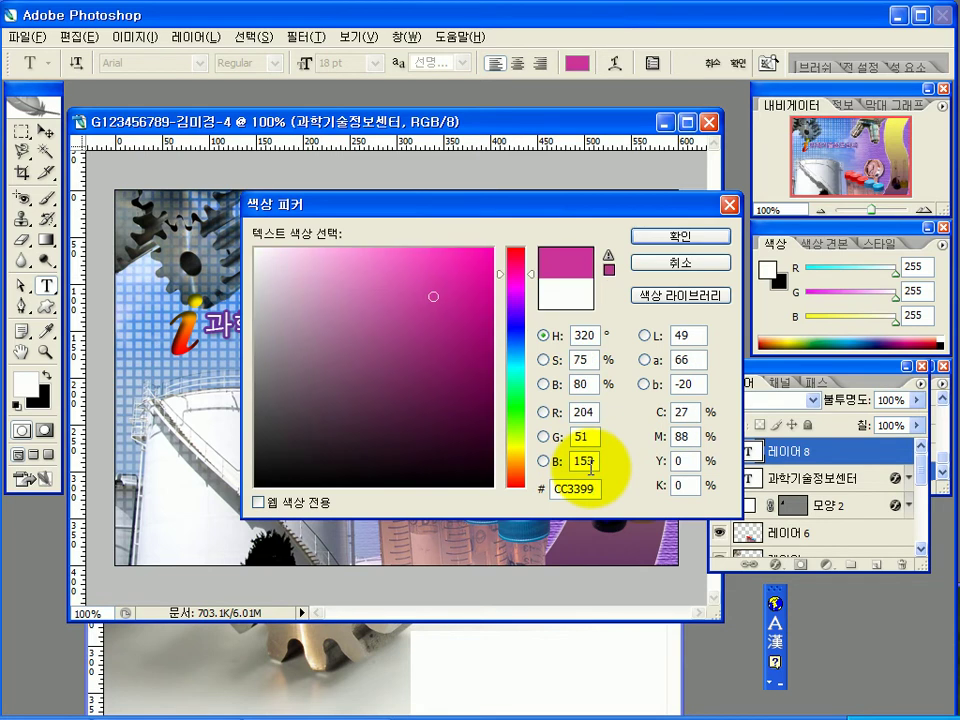
{"action": "key", "text": "Return"}
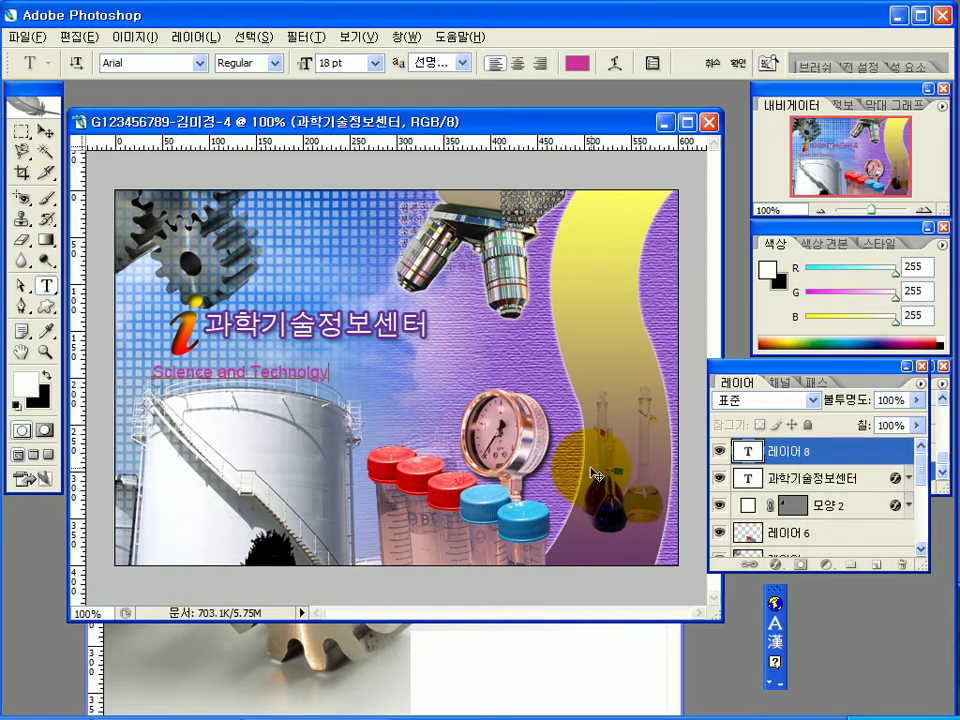
{"action": "left_click", "coordinate": [690, 508]}
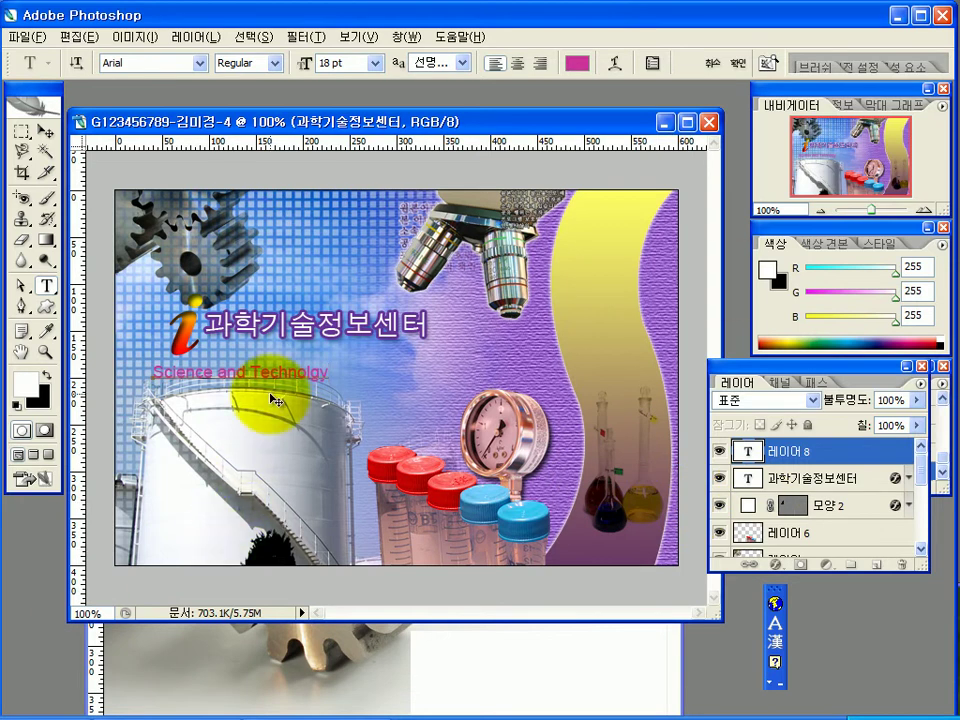
Step: Warp the English text with the horizontal 부채꼴 style at a bend of +31% and position it above the tank
{"action": "left_click", "coordinate": [614, 66]}
{"action": "left_click_drag", "start_coordinate": [581, 280], "coordinate": [690, 280]}
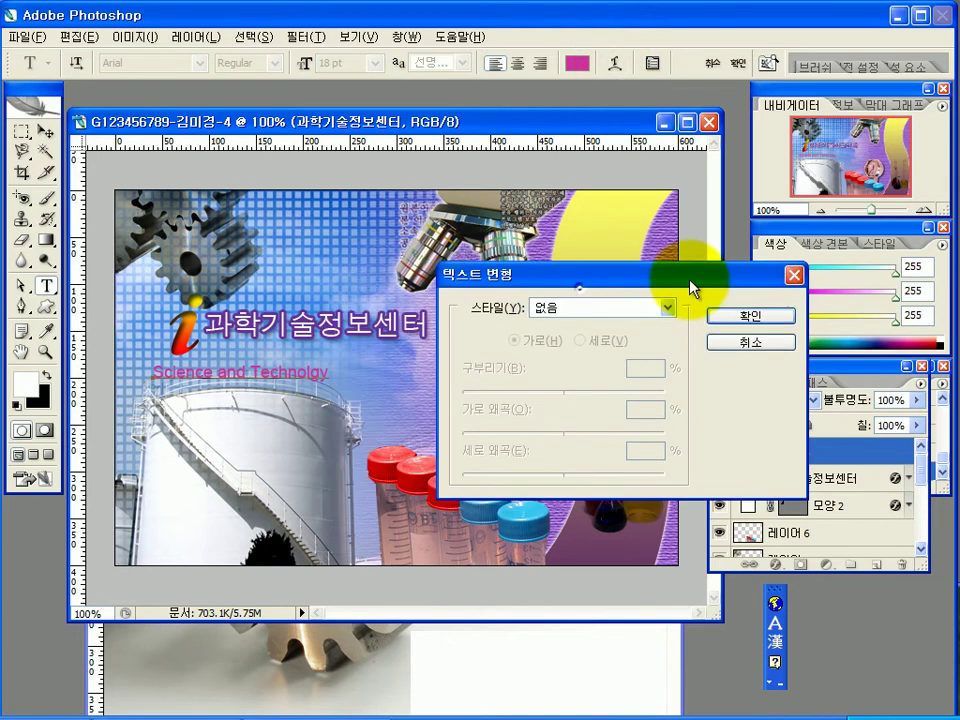
{"action": "left_click", "coordinate": [668, 308]}
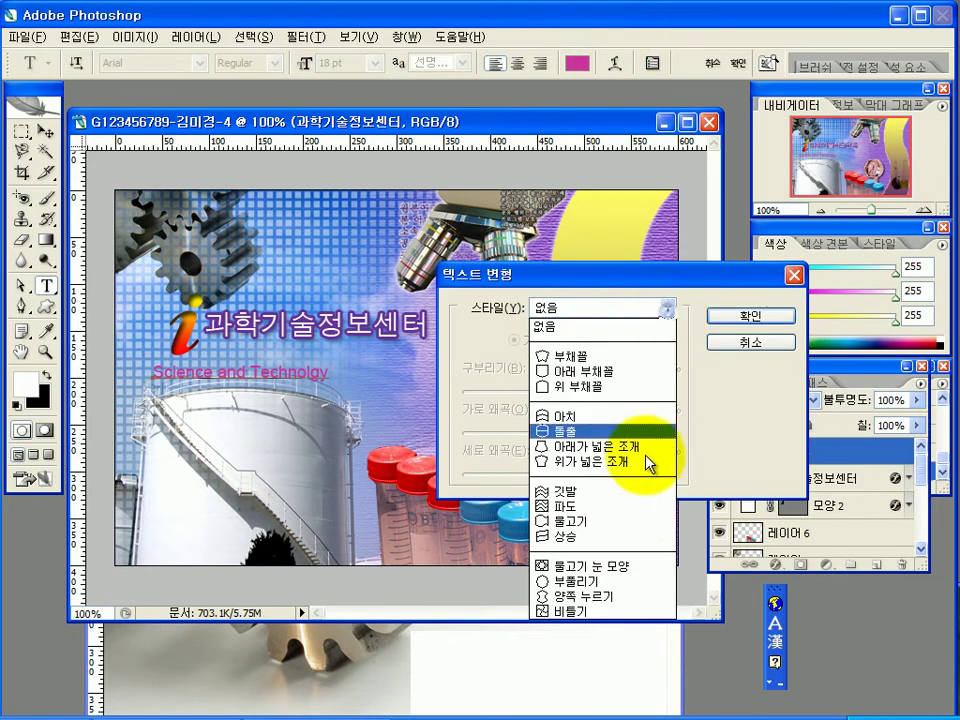
{"action": "left_click", "coordinate": [615, 357]}
{"action": "mouse_move", "coordinate": [613, 391]}
{"action": "left_mouse_down"}
{"action": "mouse_move", "coordinate": [570, 392]}
{"action": "mouse_move", "coordinate": [600, 386]}
{"action": "mouse_move", "coordinate": [594, 391]}
{"action": "left_mouse_up"}
{"action": "left_click_drag", "start_coordinate": [340, 396], "coordinate": [356, 399]}
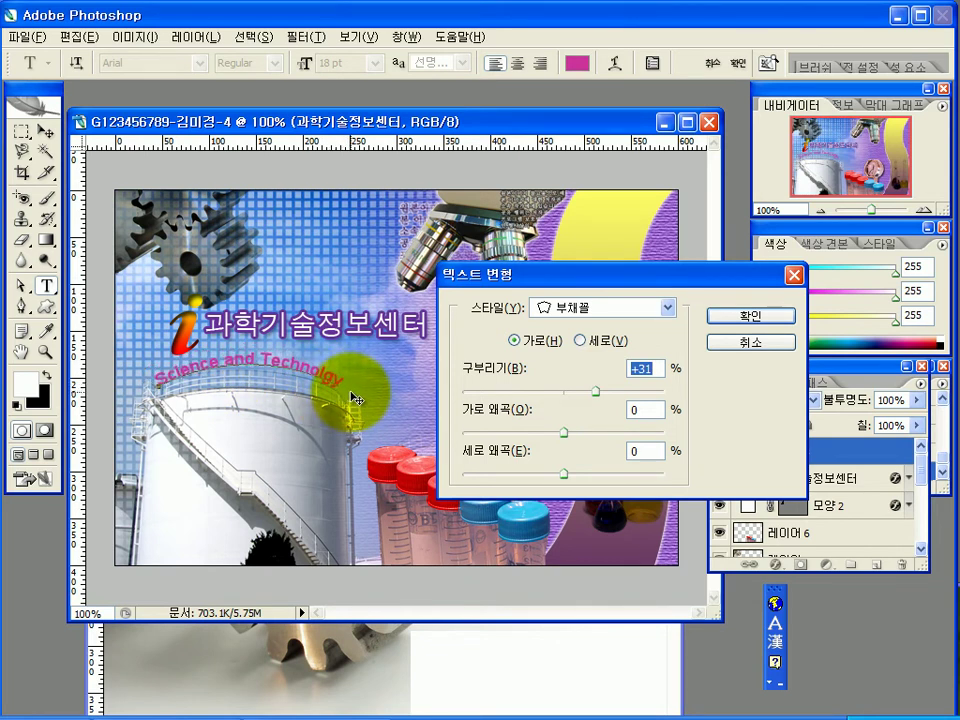
Step: Reduce the text warp's bend to +23%, fit the text along the tank's upper curve and apply the warp
{"action": "left_click_drag", "start_coordinate": [596, 391], "coordinate": [592, 394]}
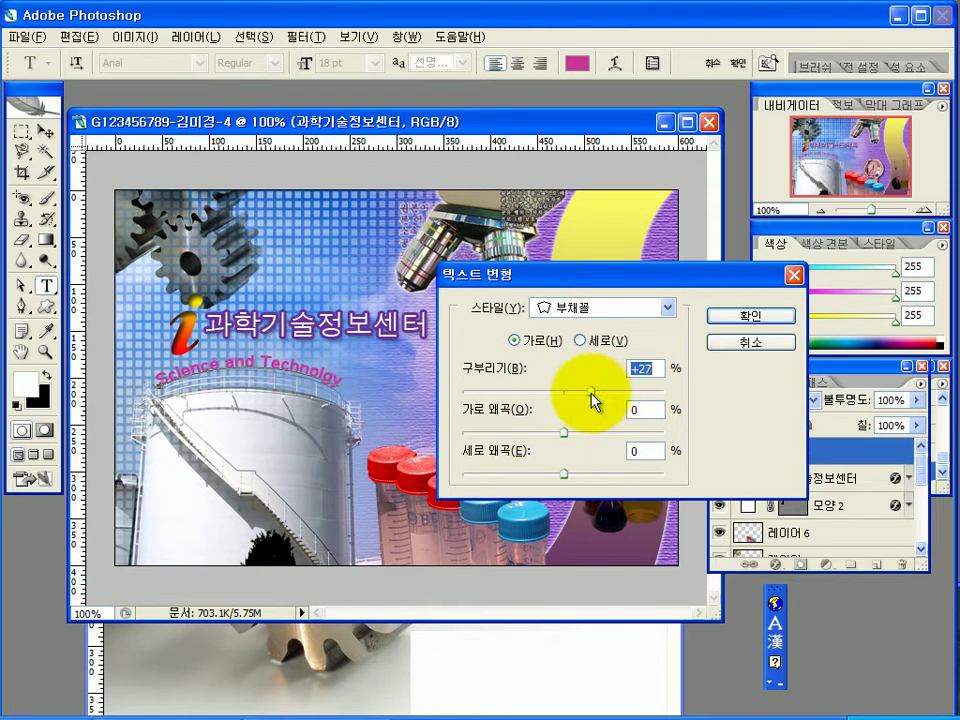
{"action": "left_click_drag", "start_coordinate": [373, 390], "coordinate": [350, 386]}
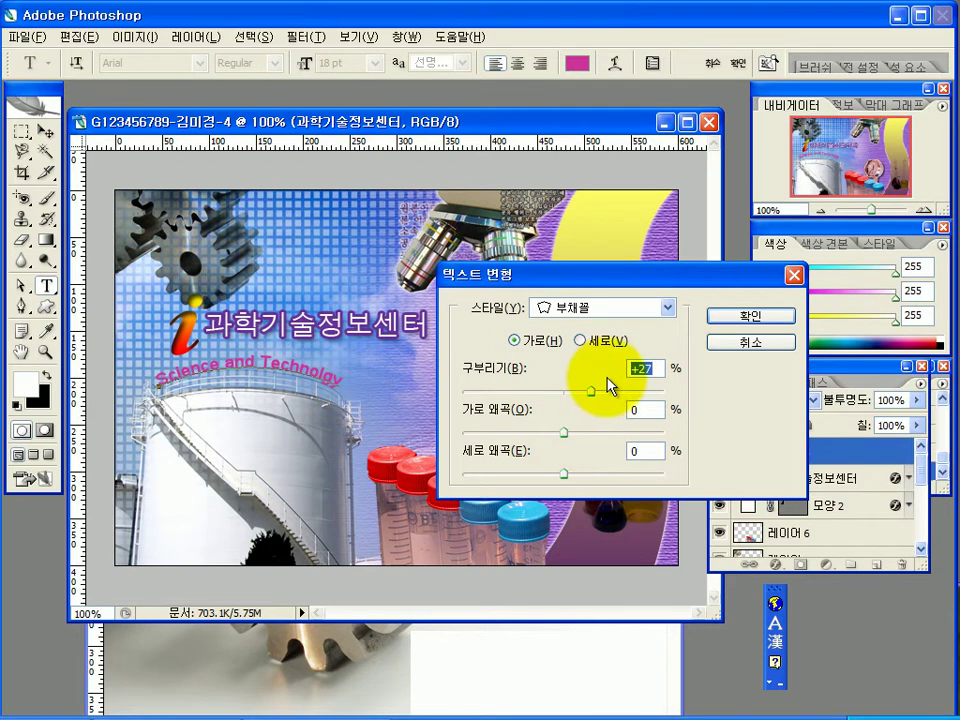
{"action": "left_click_drag", "start_coordinate": [600, 396], "coordinate": [591, 396]}
{"action": "left_click_drag", "start_coordinate": [385, 410], "coordinate": [369, 390]}
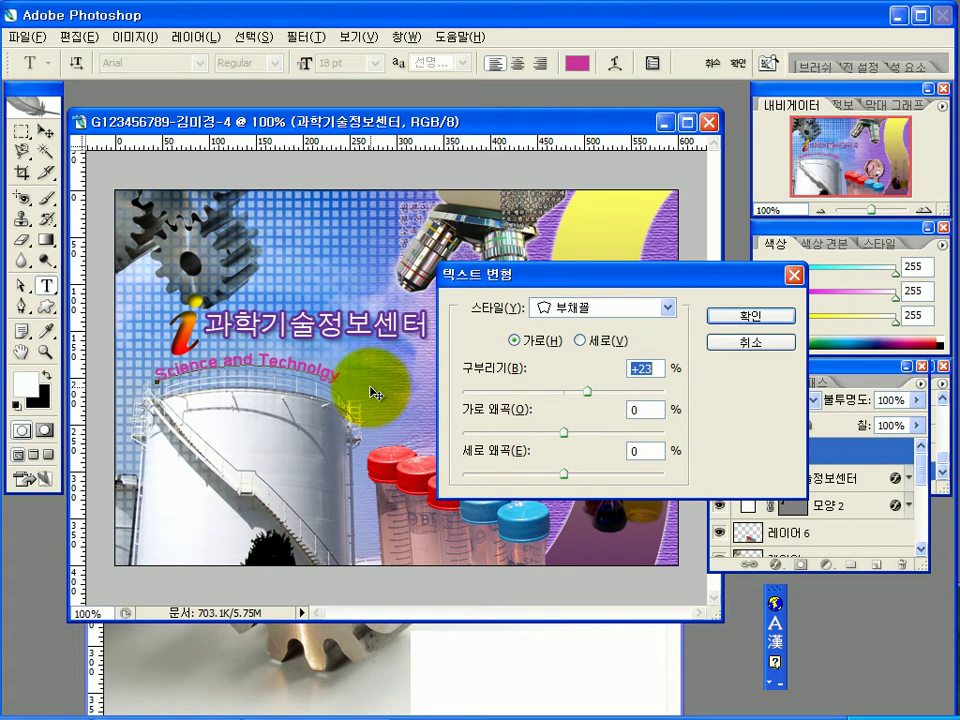
{"action": "left_click", "coordinate": [769, 317]}
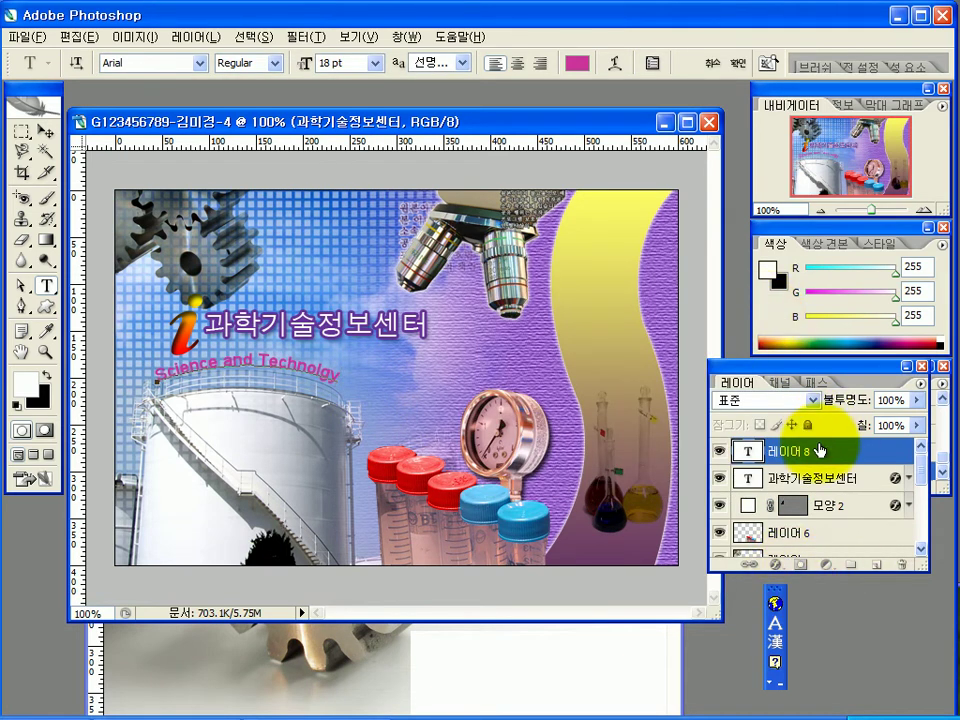
Step: Commit the English text and apply an outer glow at 75% opacity and 5 px size to its layer
{"action": "left_click", "coordinate": [774, 565]}
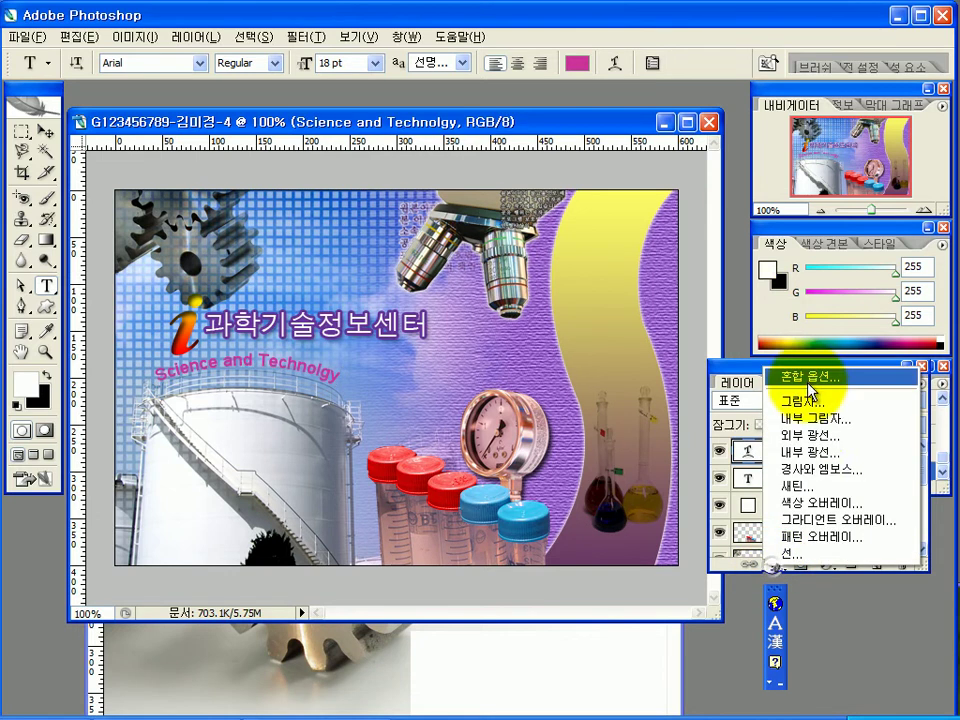
{"action": "left_click", "coordinate": [810, 436]}
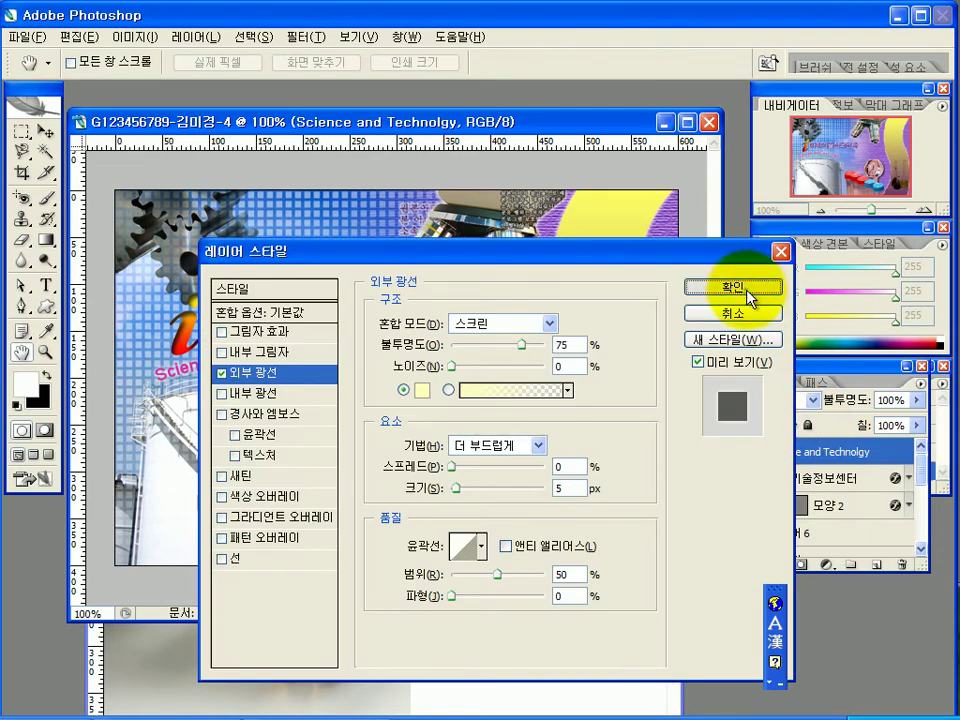
{"action": "left_click", "coordinate": [748, 292]}
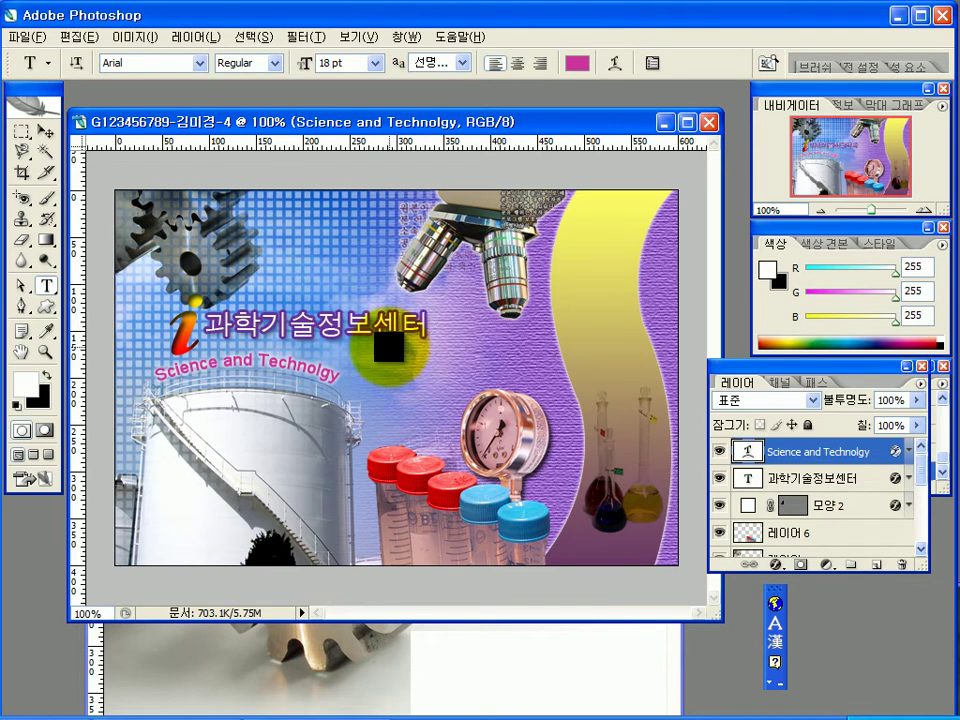
Step: Select the "i" shape layer 모양 2 and move the shape slightly left, away from the title
{"action": "left_click", "coordinate": [47, 133]}
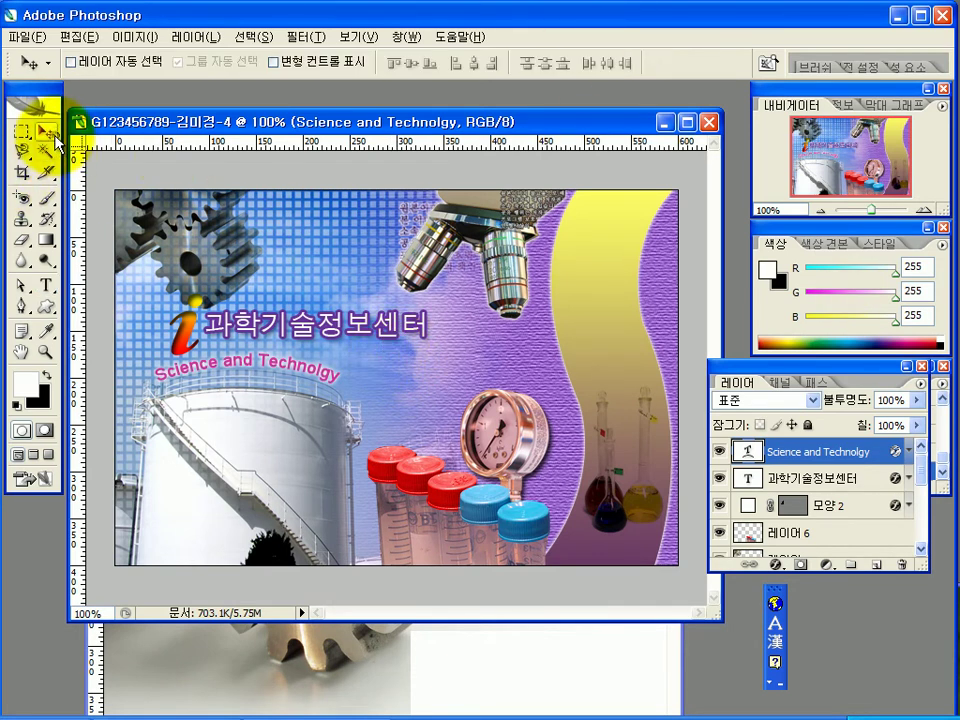
{"action": "right_click", "coordinate": [189, 334]}
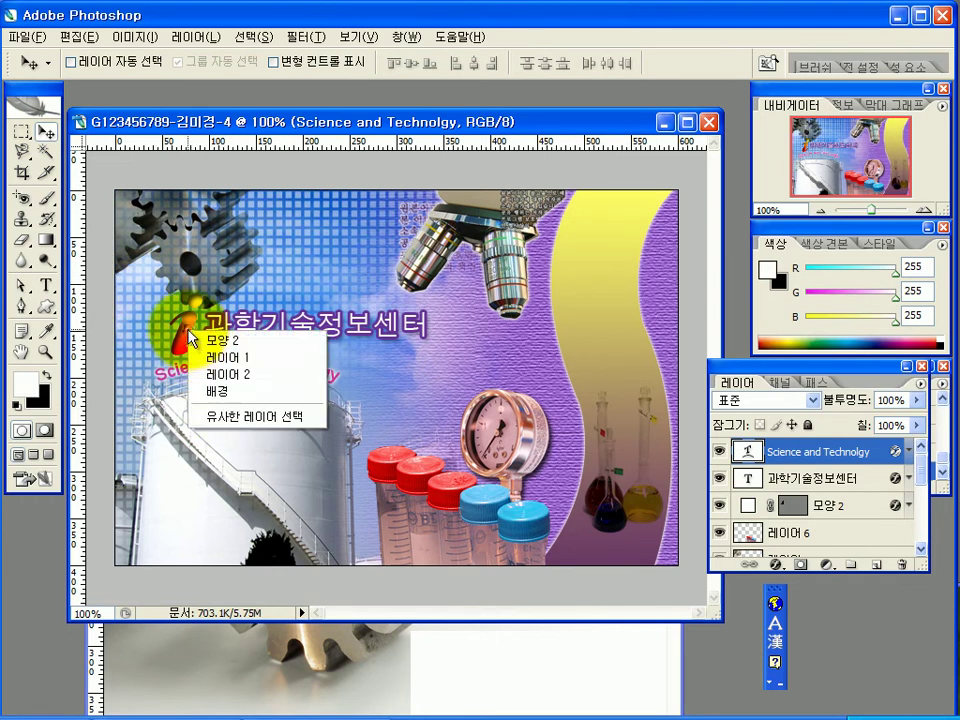
{"action": "left_click", "coordinate": [199, 340]}
{"action": "left_click_drag", "start_coordinate": [188, 343], "coordinate": [232, 326]}
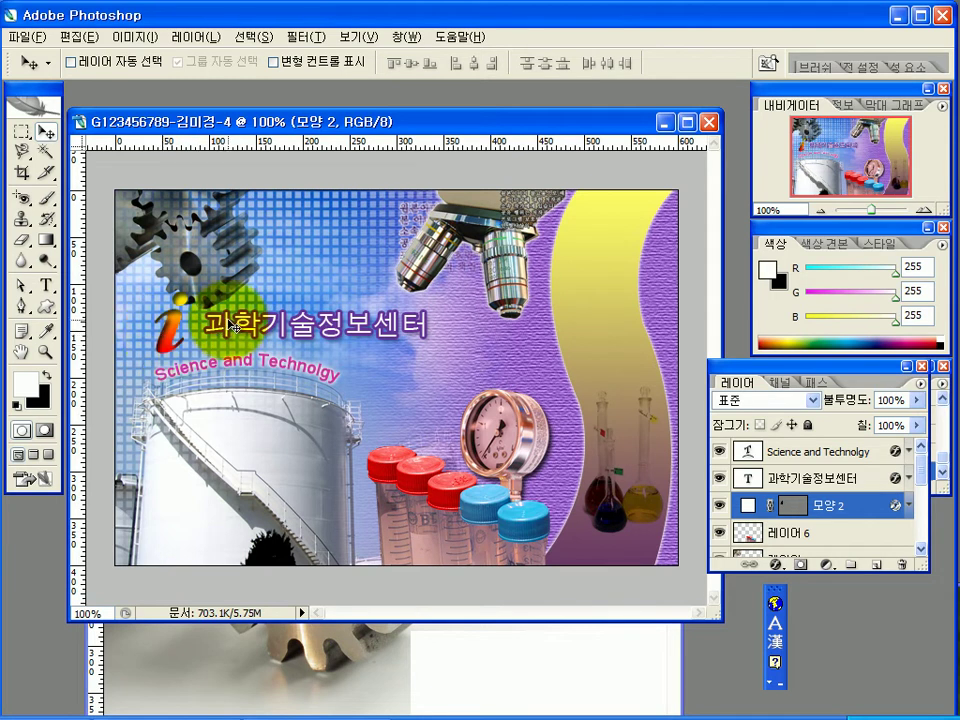
Step: Select the 과학기술정보센터 text layer and move the title left, close beside the "i" shape
{"action": "right_click", "coordinate": [232, 326]}
{"action": "left_click", "coordinate": [256, 331]}
{"action": "left_click_drag", "start_coordinate": [256, 331], "coordinate": [213, 370]}
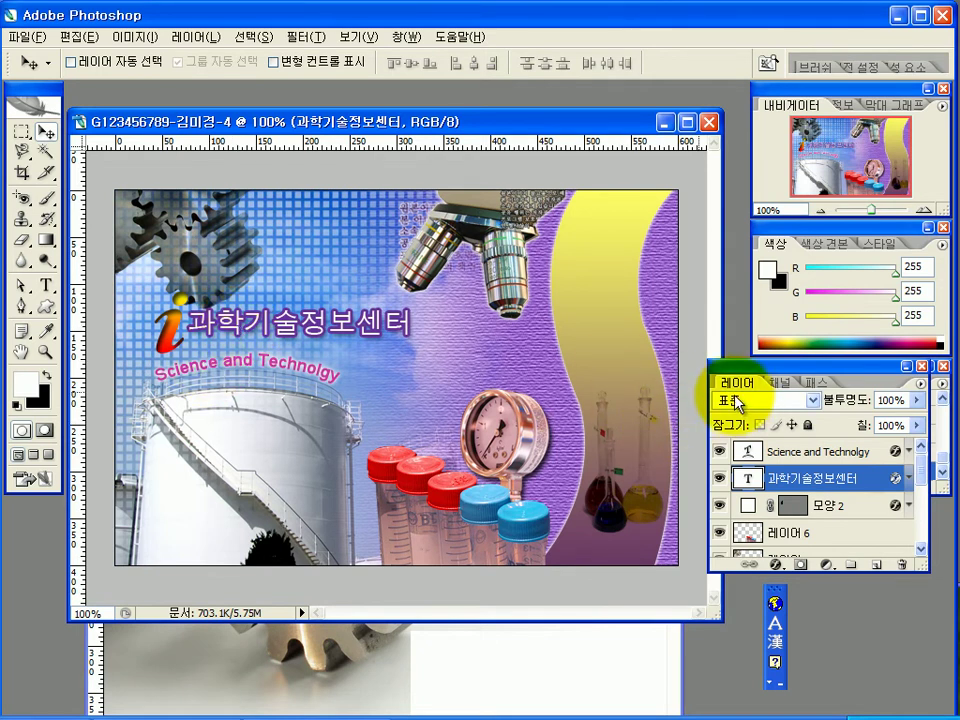
Step: Set the Custom Shape tool to use no layer style and choose the concentric-ring target shape
{"action": "left_click", "coordinate": [46, 310]}
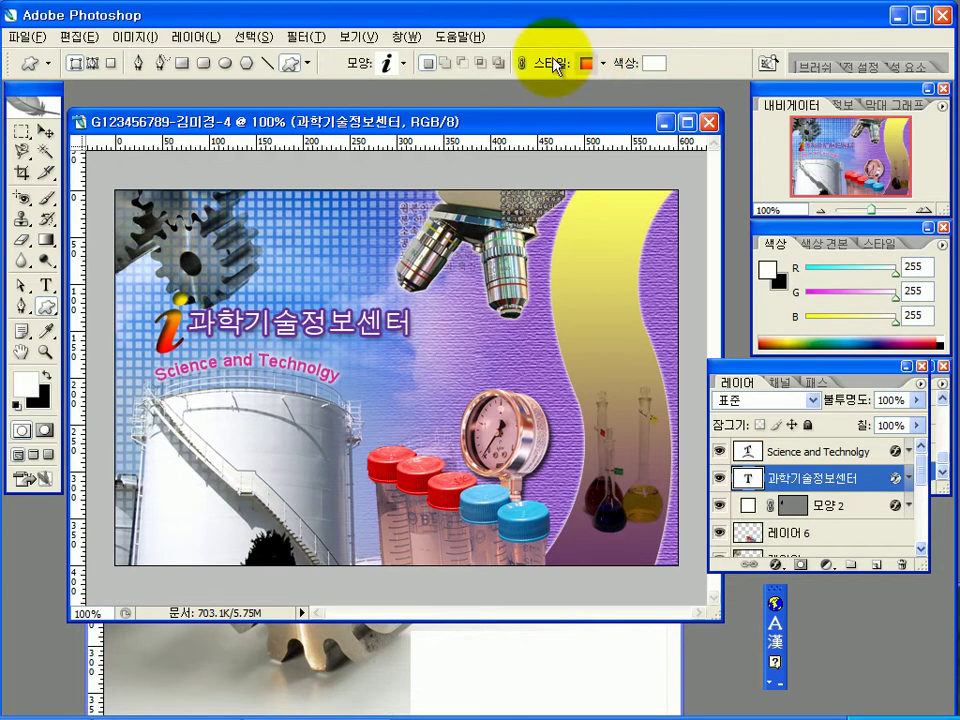
{"action": "left_click", "coordinate": [602, 66]}
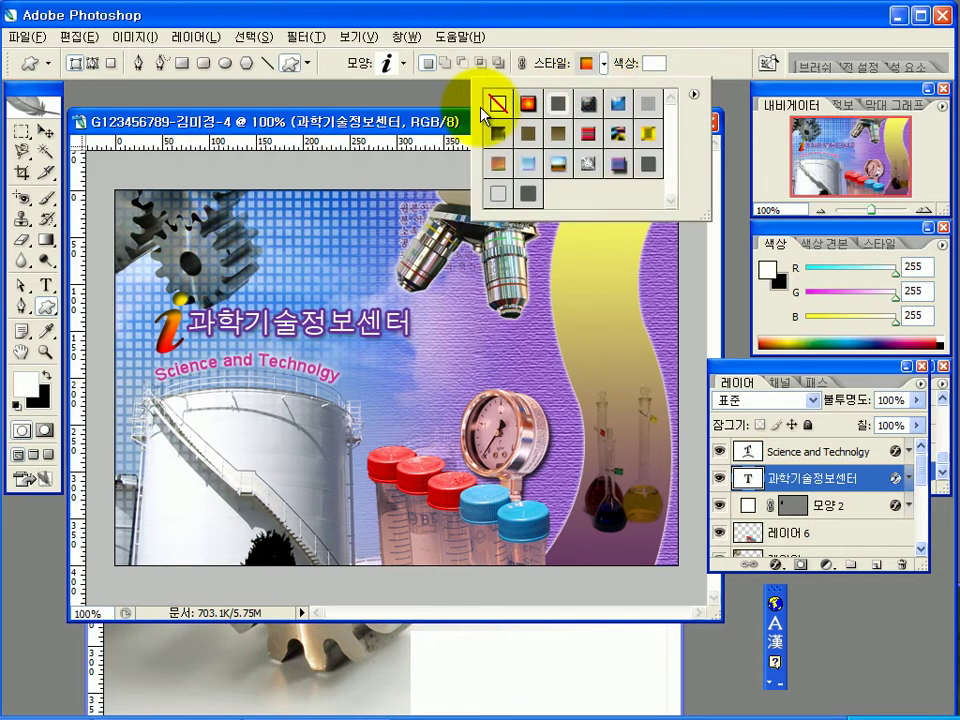
{"action": "left_click", "coordinate": [492, 104]}
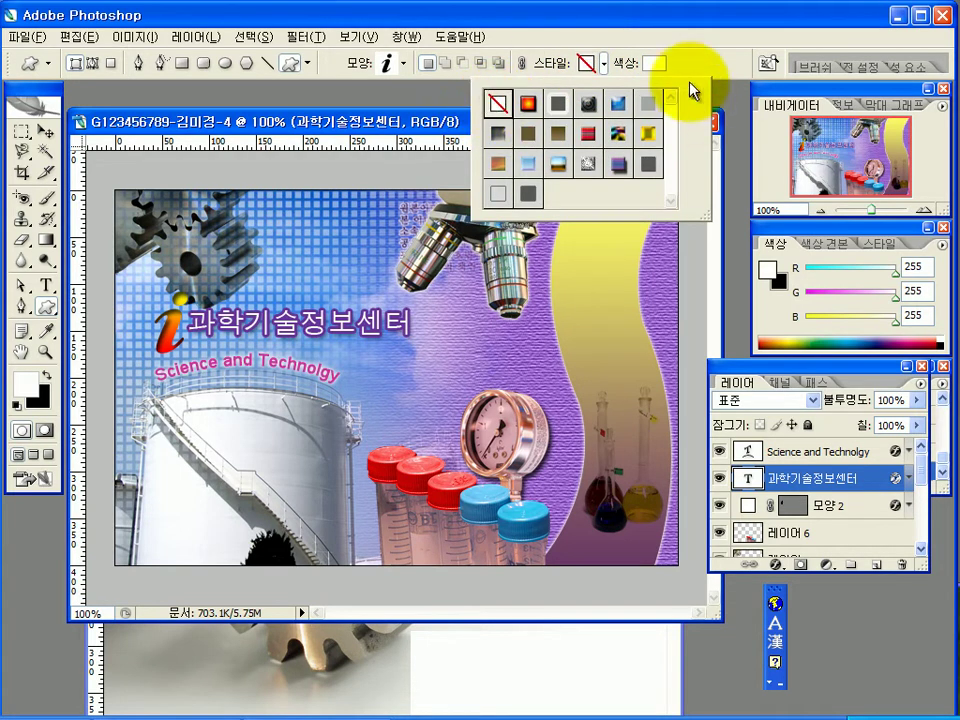
{"action": "key", "text": "Escape"}
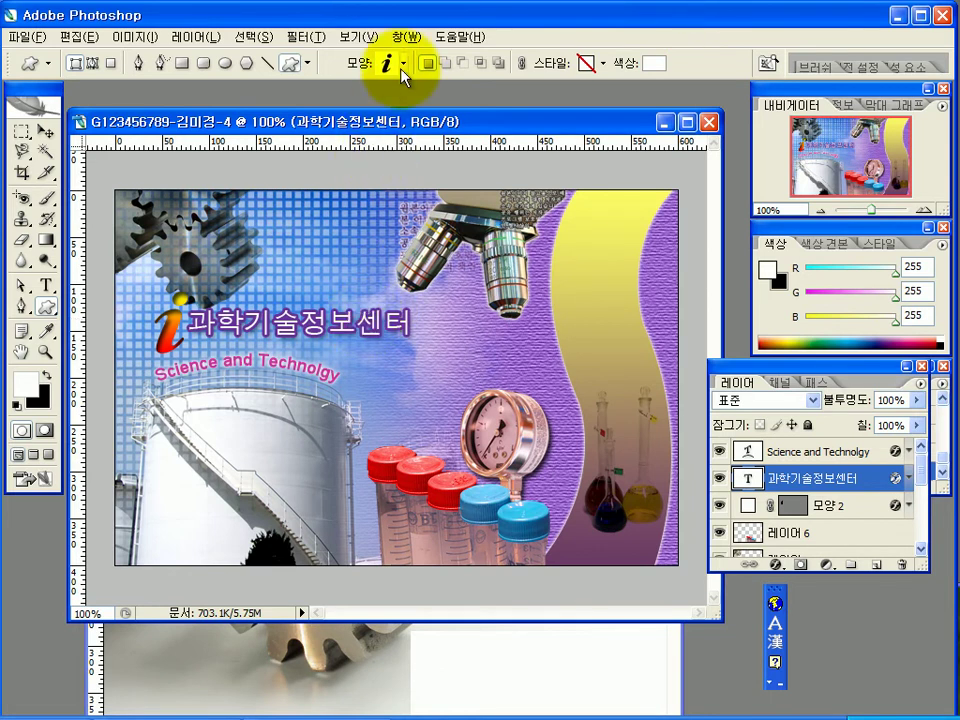
{"action": "left_click", "coordinate": [403, 64]}
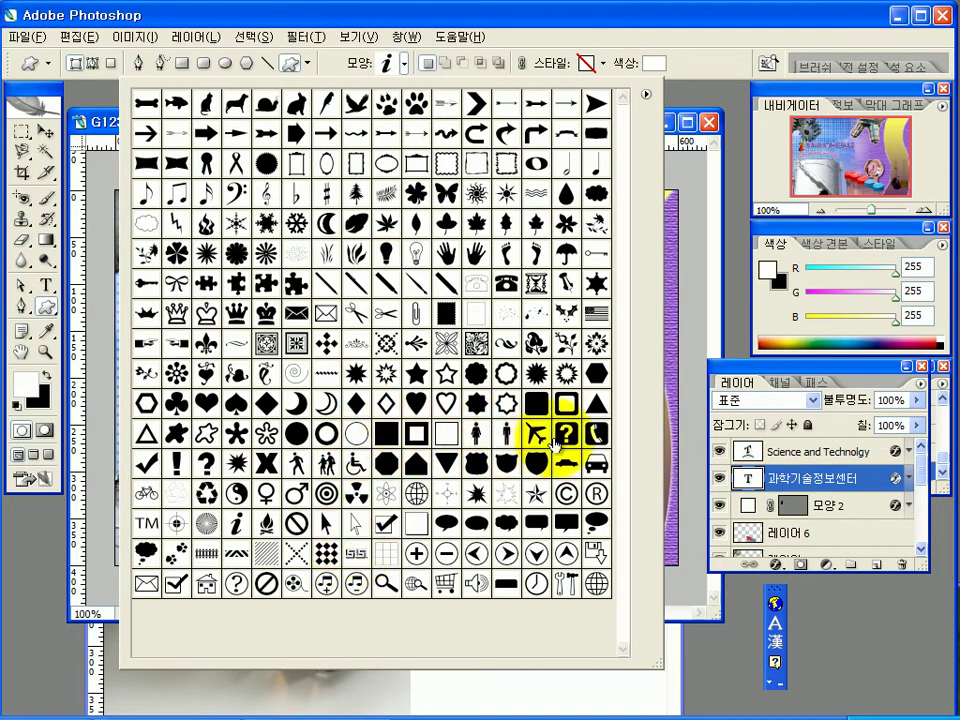
{"action": "key", "text": "Escape"}
{"action": "left_click", "coordinate": [403, 64]}
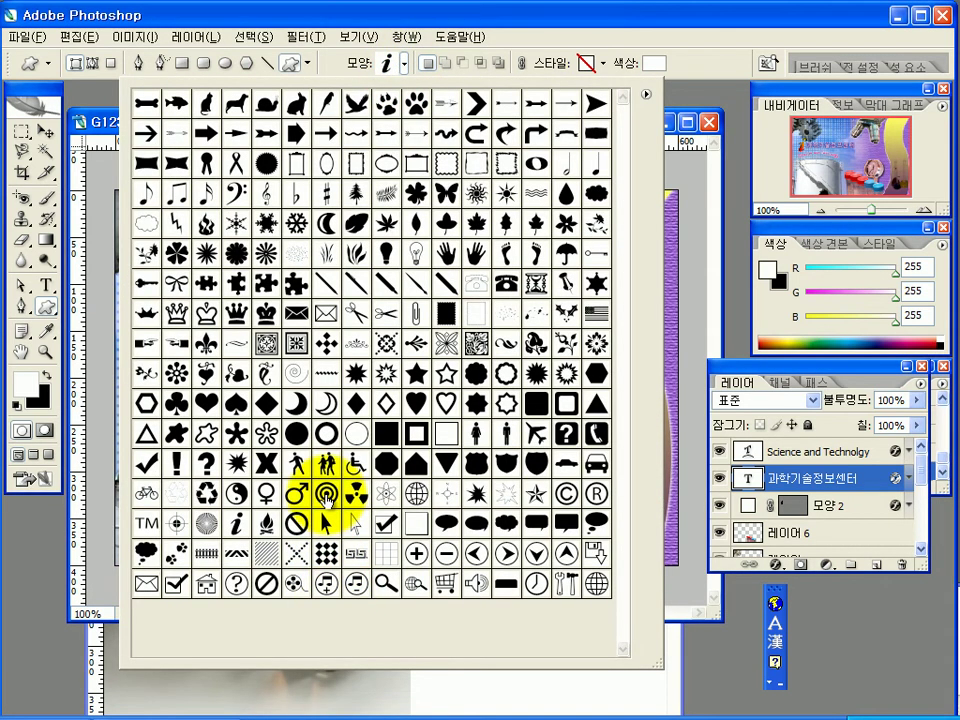
{"action": "left_click", "coordinate": [325, 493]}
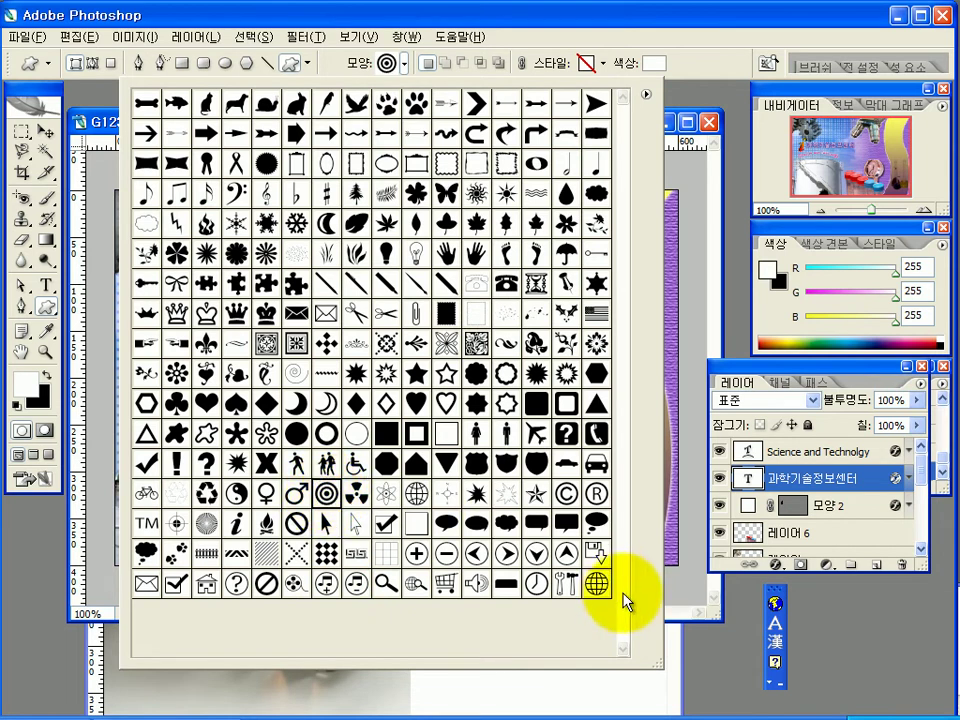
{"action": "left_click", "coordinate": [729, 642]}
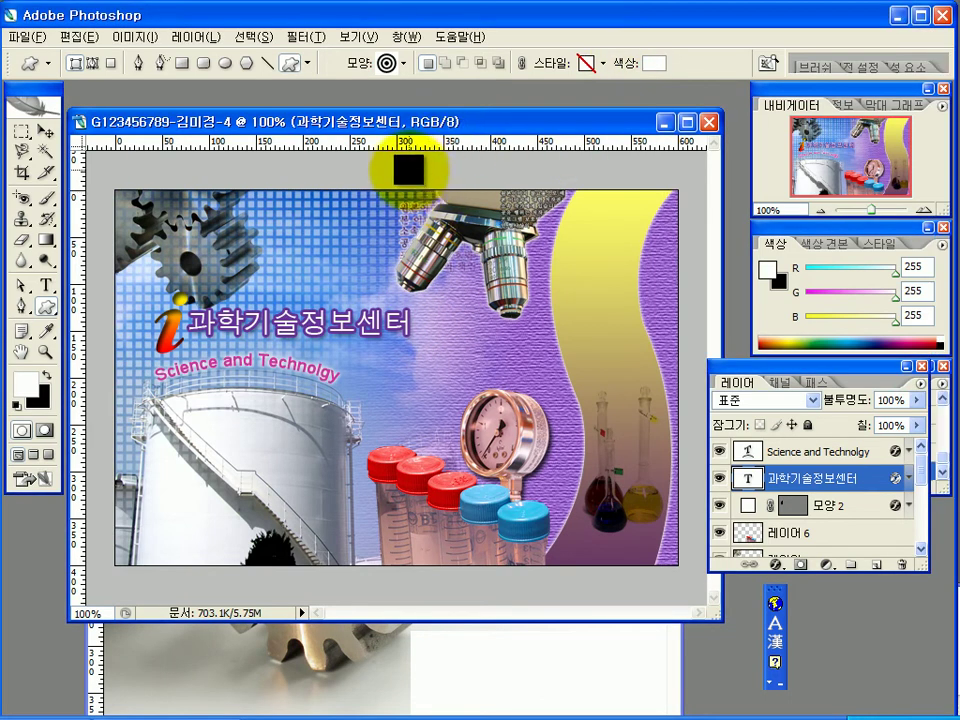
Step: Draw a white target shape about 200 px wide over the microscope and move it slightly left and up
{"action": "left_click_drag", "start_coordinate": [408, 168], "coordinate": [597, 392]}
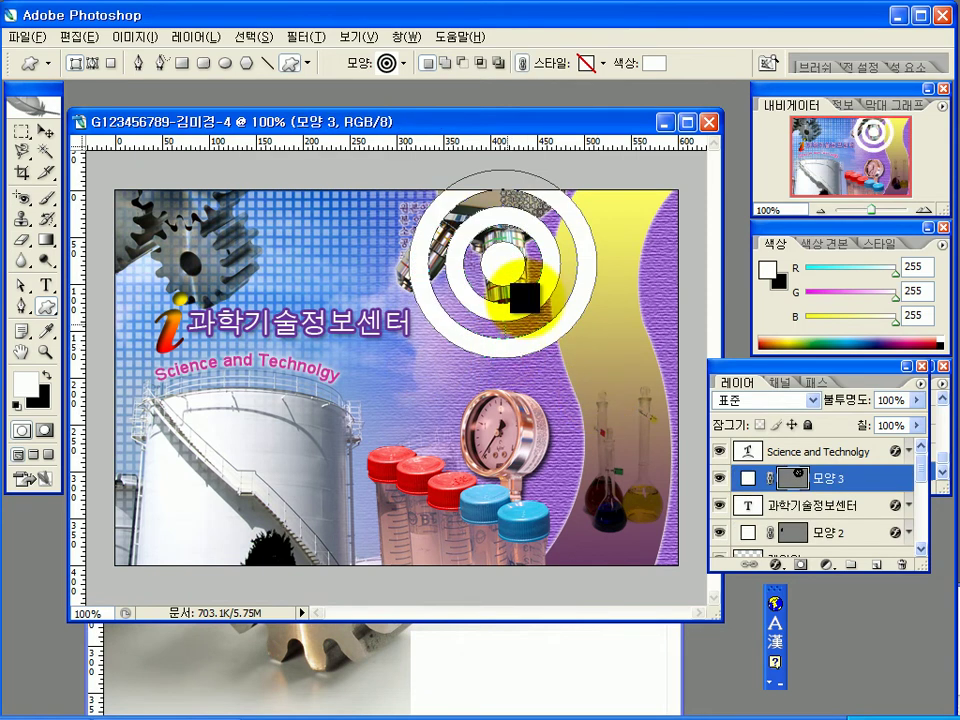
{"action": "left_click", "coordinate": [46, 131]}
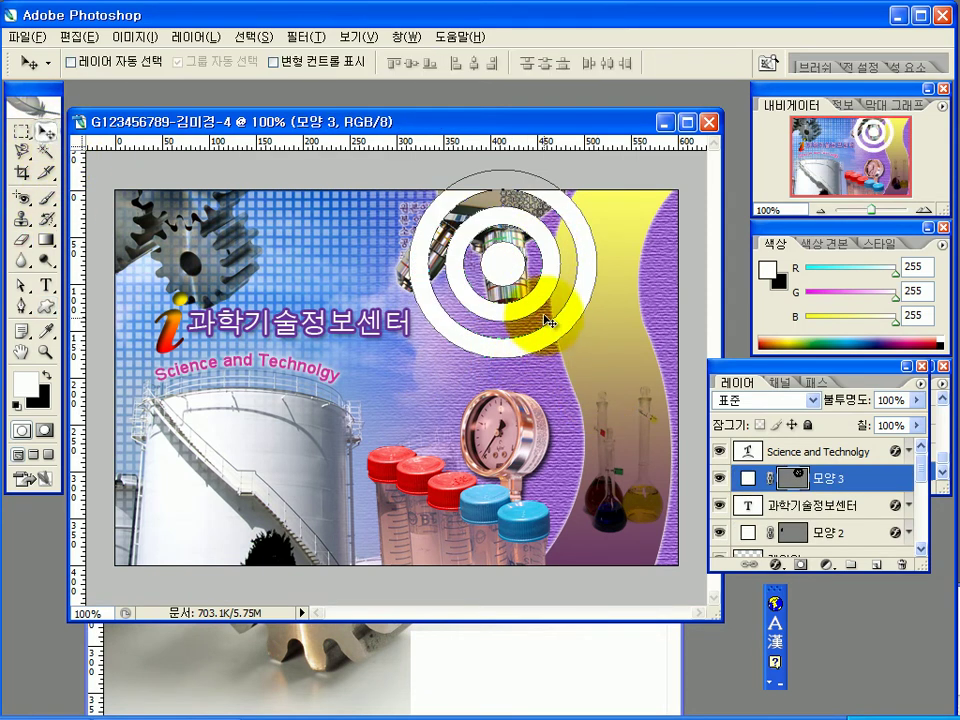
{"action": "left_click_drag", "start_coordinate": [526, 303], "coordinate": [483, 300]}
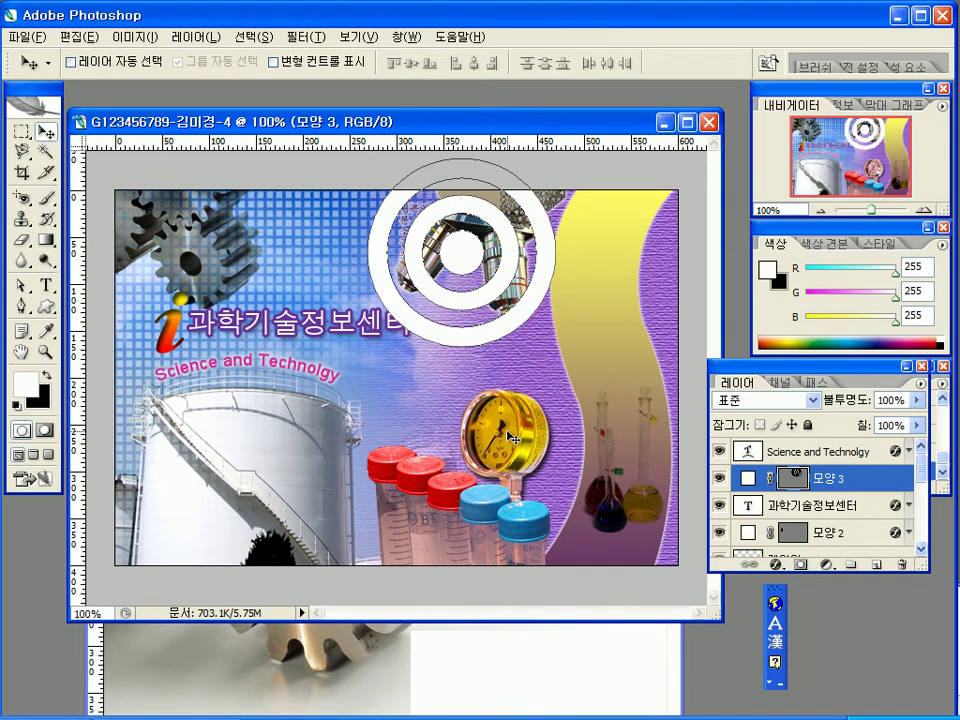
Step: Free-transform the ring shape to 106.7% of its size and nudge its centre to X 364.8 px, Y 68.3 px
{"action": "key", "text": "ctrl+t"}
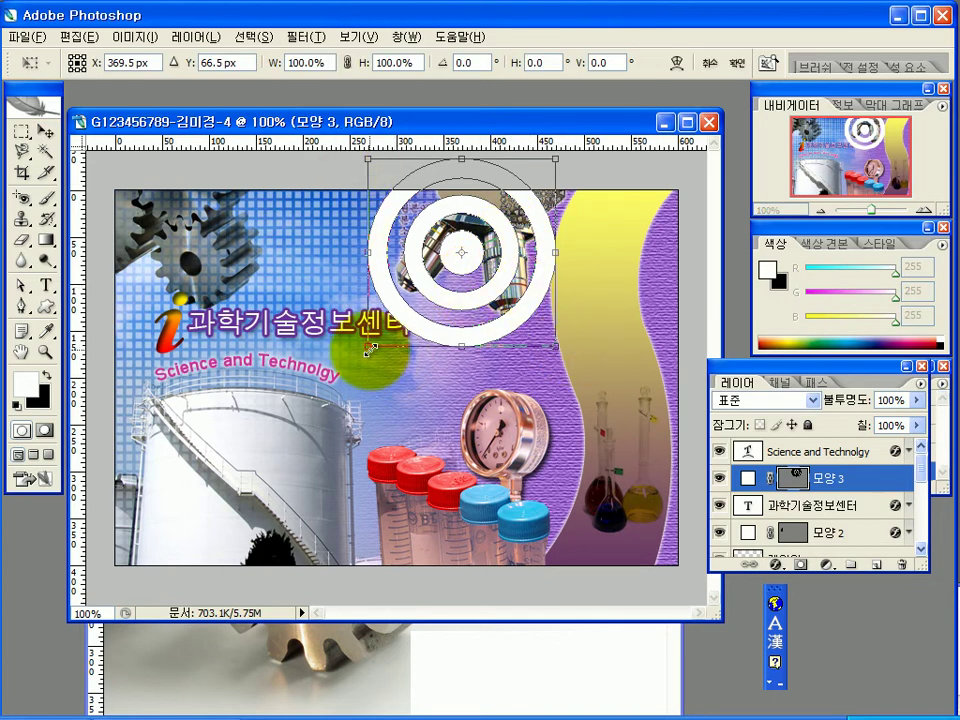
{"action": "left_click_drag", "start_coordinate": [369, 349], "coordinate": [357, 360]}
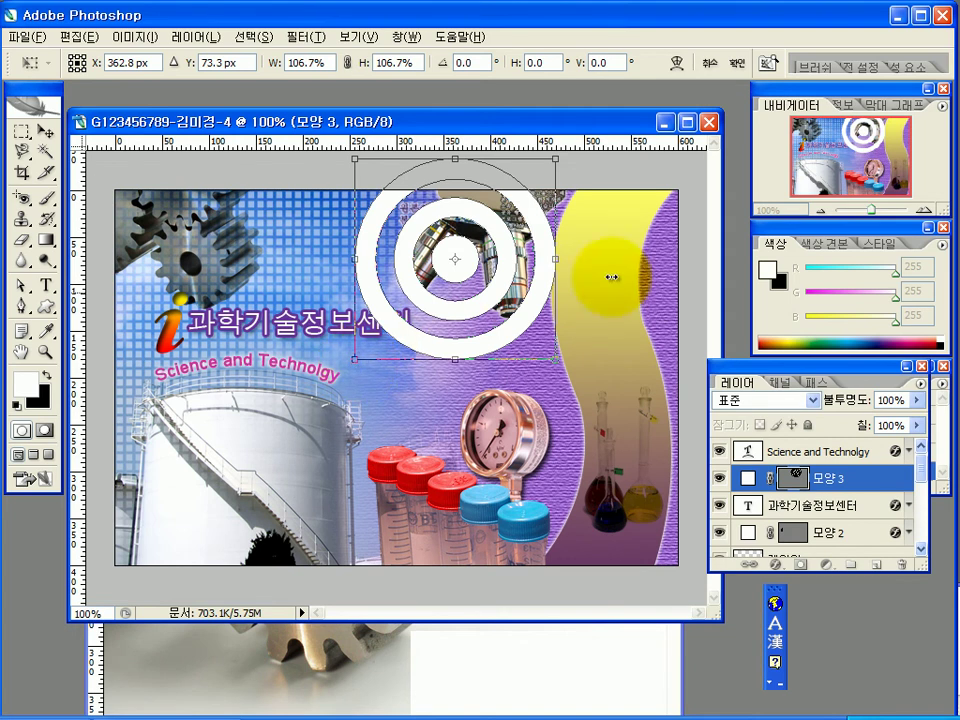
{"action": "key", "text": "Right"}
{"action": "key", "text": "Right"}
{"action": "key", "text": "Right"}
{"action": "key", "text": "Right"}
{"action": "key", "text": "Up"}
{"action": "key", "text": "Up"}
{"action": "key", "text": "Right"}
{"action": "key", "text": "Right"}
{"action": "key", "text": "Right"}
{"action": "key", "text": "Right"}
{"action": "key", "text": "Right"}
{"action": "key", "text": "Right"}
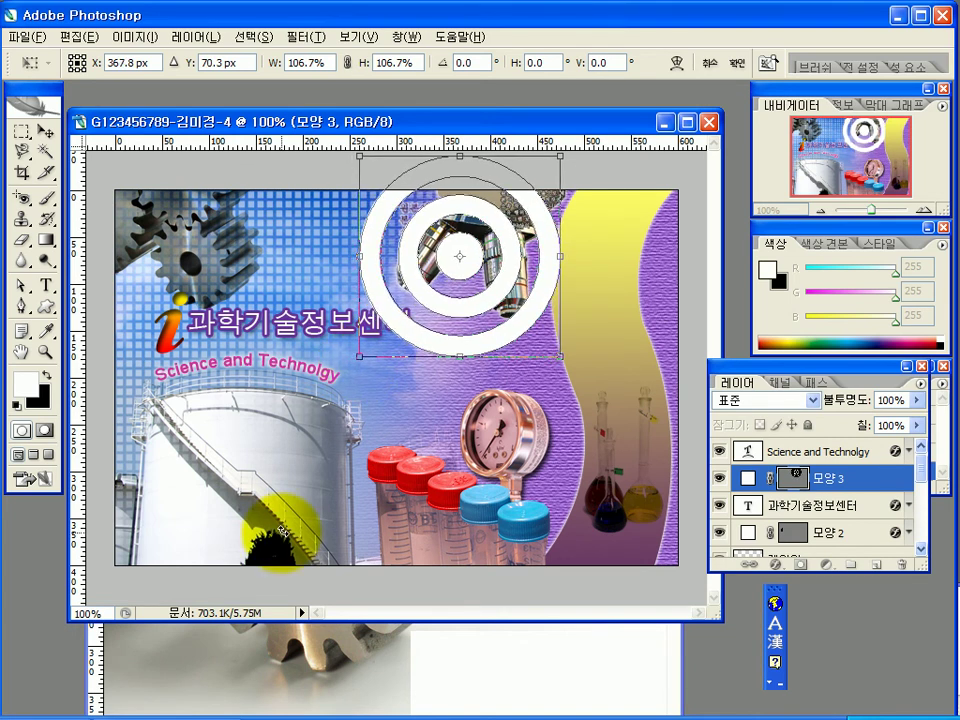
{"action": "key", "text": "Up"}
{"action": "key", "text": "Up"}
{"action": "key", "text": "Up"}
{"action": "key", "text": "Left"}
{"action": "key", "text": "Left"}
{"action": "key", "text": "Left"}
{"action": "key", "text": "Left"}
{"action": "key", "text": "Left"}
{"action": "key", "text": "Left"}
{"action": "key", "text": "Left"}
{"action": "key", "text": "Left"}
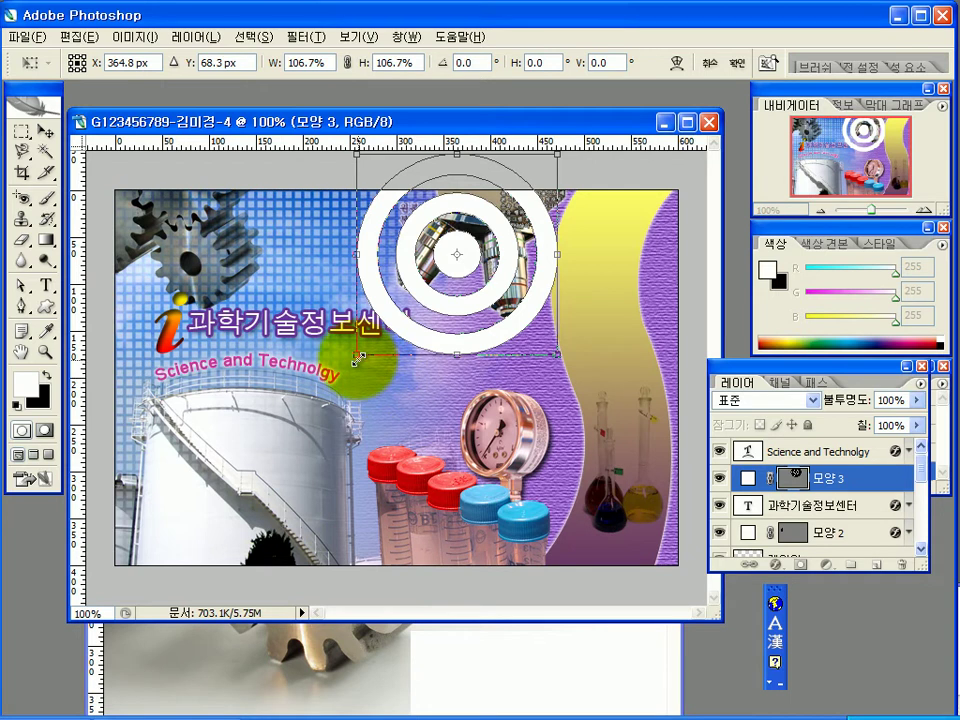
Step: Reduce the ring shape's scale to 100.7% and shift its centre left to X 357.8 px, Y 66.5 px
{"action": "left_click_drag", "start_coordinate": [357, 354], "coordinate": [370, 345]}
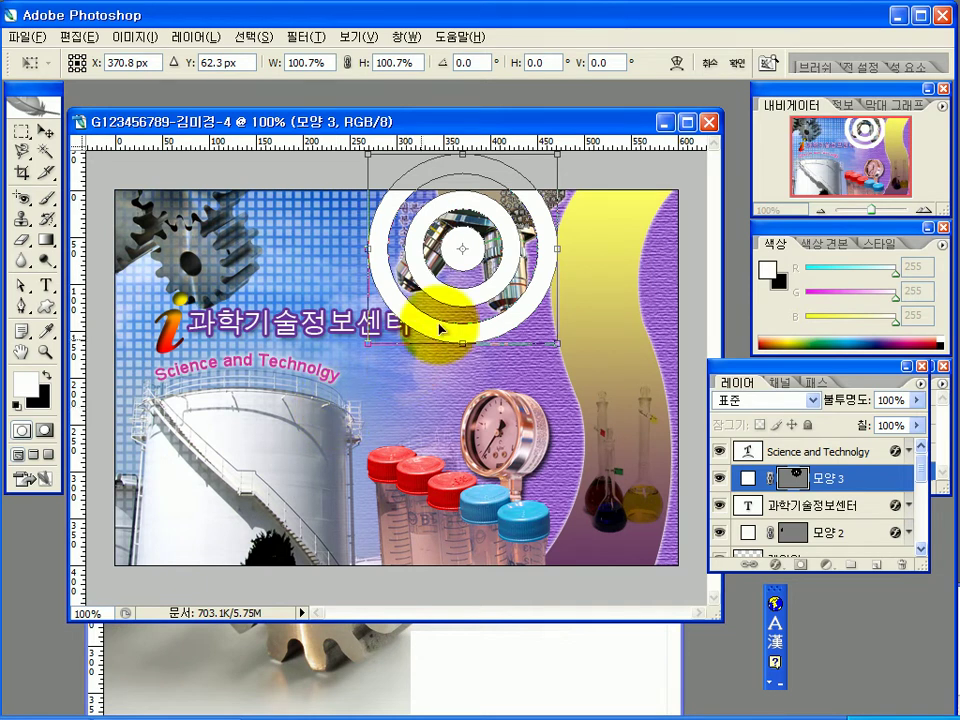
{"action": "left_click_drag", "start_coordinate": [468, 300], "coordinate": [458, 305]}
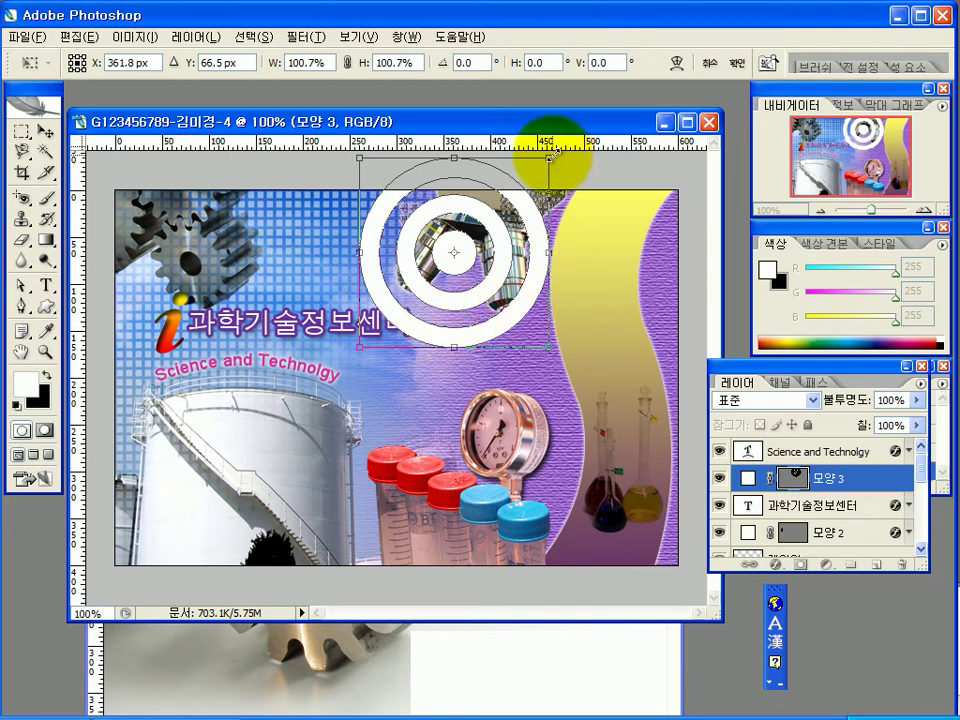
{"action": "key", "text": "Left"}
{"action": "key", "text": "Left"}
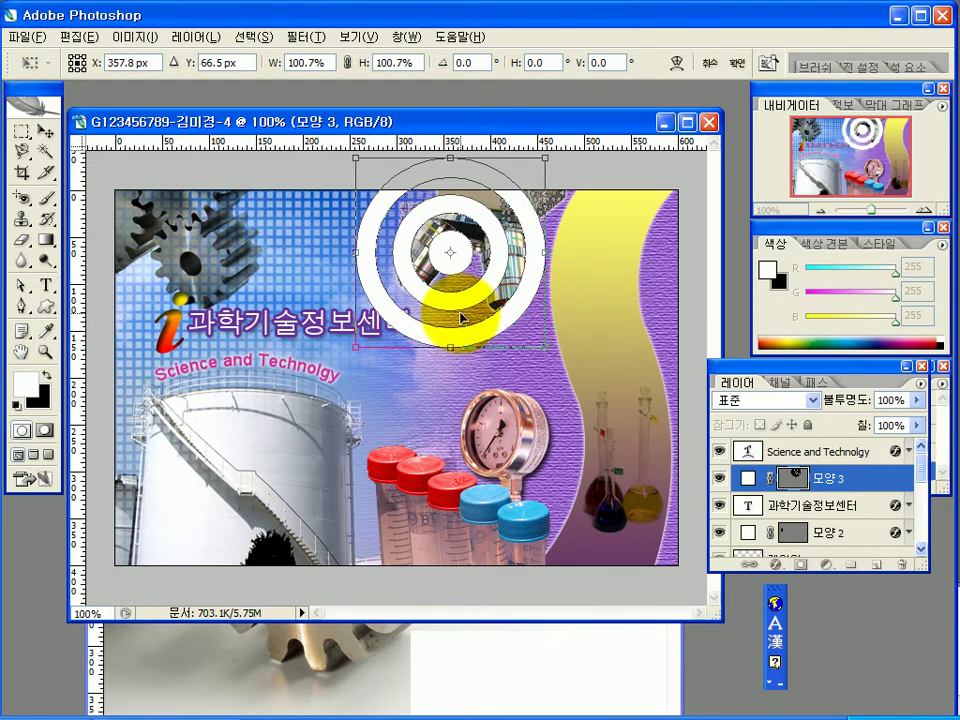
Step: Enlarge the ring shape to 110.2% and nudge its centre to X 367.3 px, Y 72.0 px
{"action": "left_click_drag", "start_coordinate": [545, 347], "coordinate": [587, 332]}
{"action": "key", "text": "Right"}
{"action": "key", "text": "Right"}
{"action": "key", "text": "Right"}
{"action": "key", "text": "Up"}
{"action": "key", "text": "Up"}
{"action": "key", "text": "Up"}
{"action": "key", "text": "Up"}
{"action": "key", "text": "Left"}
{"action": "key", "text": "Left"}
{"action": "key", "text": "Left"}
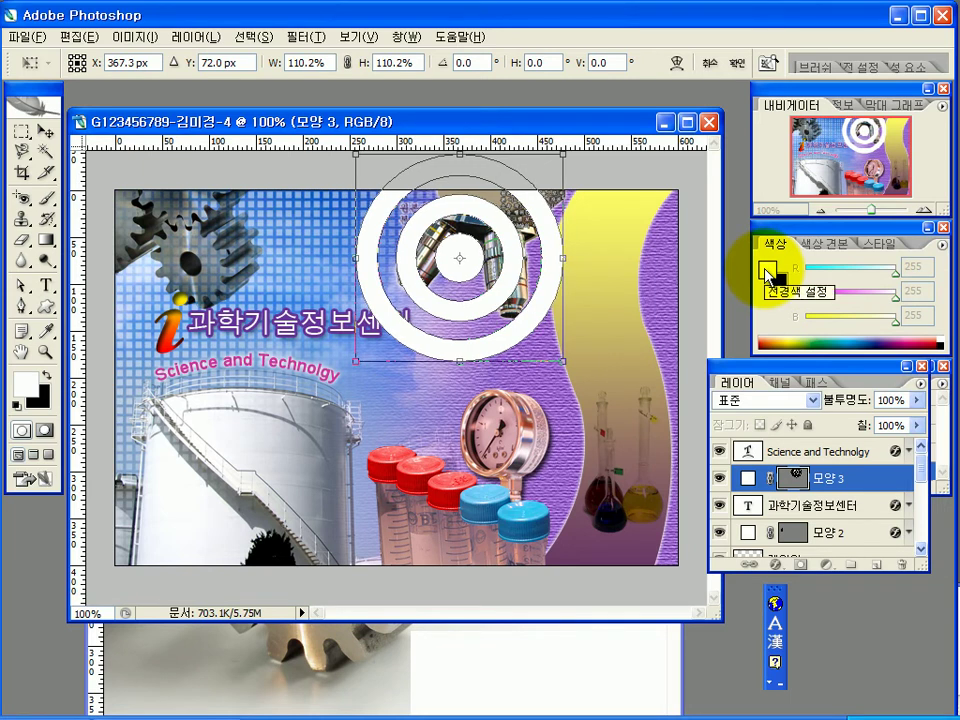
Step: Shift the ring shape right to X 397.3 px, enlarge it to 119.4% towards the upper left and apply the transform
{"action": "key", "text": "Right"}
{"action": "key", "text": "Right"}
{"action": "key", "text": "Right"}
{"action": "key", "text": "Right"}
{"action": "key", "text": "Right"}
{"action": "key", "text": "Right"}
{"action": "key", "text": "Right"}
{"action": "key", "text": "Right"}
{"action": "key", "text": "Right"}
{"action": "key", "text": "Right"}
{"action": "key", "text": "Right"}
{"action": "key", "text": "Right"}
{"action": "key", "text": "Right"}
{"action": "key", "text": "Right"}
{"action": "key", "text": "Right"}
{"action": "key", "text": "Right"}
{"action": "key", "text": "Right"}
{"action": "key", "text": "Right"}
{"action": "key", "text": "Right"}
{"action": "key", "text": "Right"}
{"action": "key", "text": "Right"}
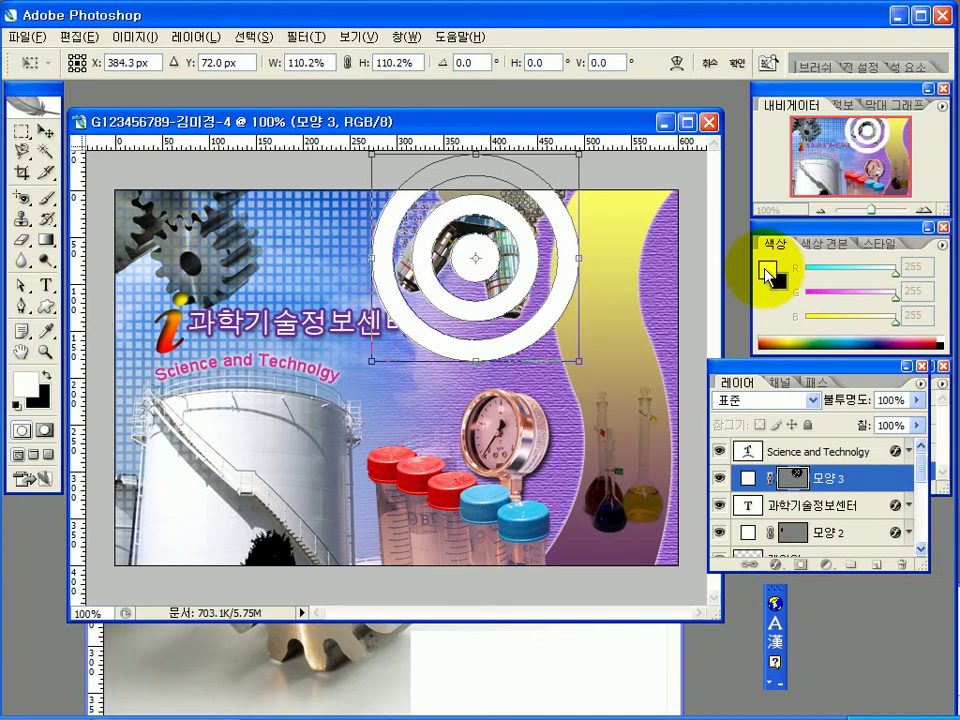
{"action": "key", "text": "Right"}
{"action": "key", "text": "Right"}
{"action": "key", "text": "Right"}
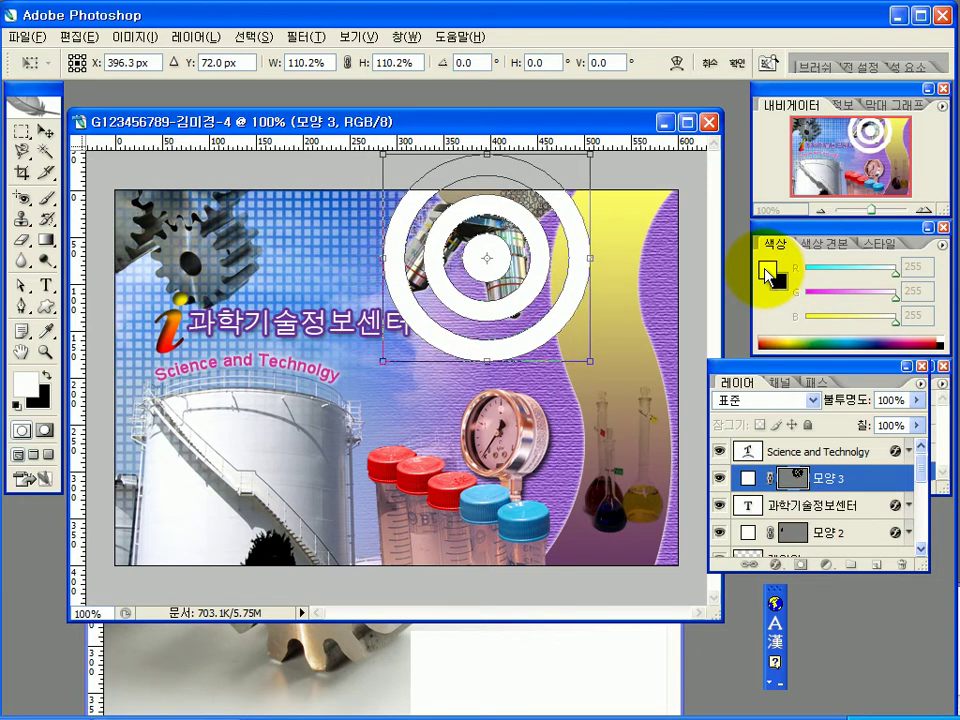
{"action": "key", "text": "Right"}
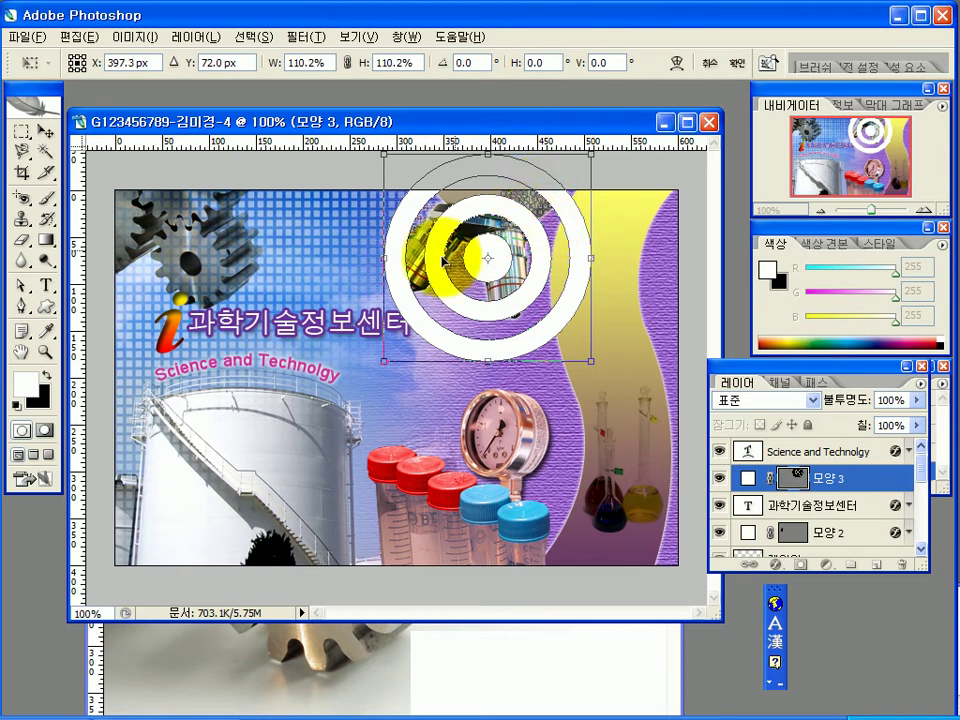
{"action": "left_click_drag", "start_coordinate": [384, 154], "coordinate": [367, 149]}
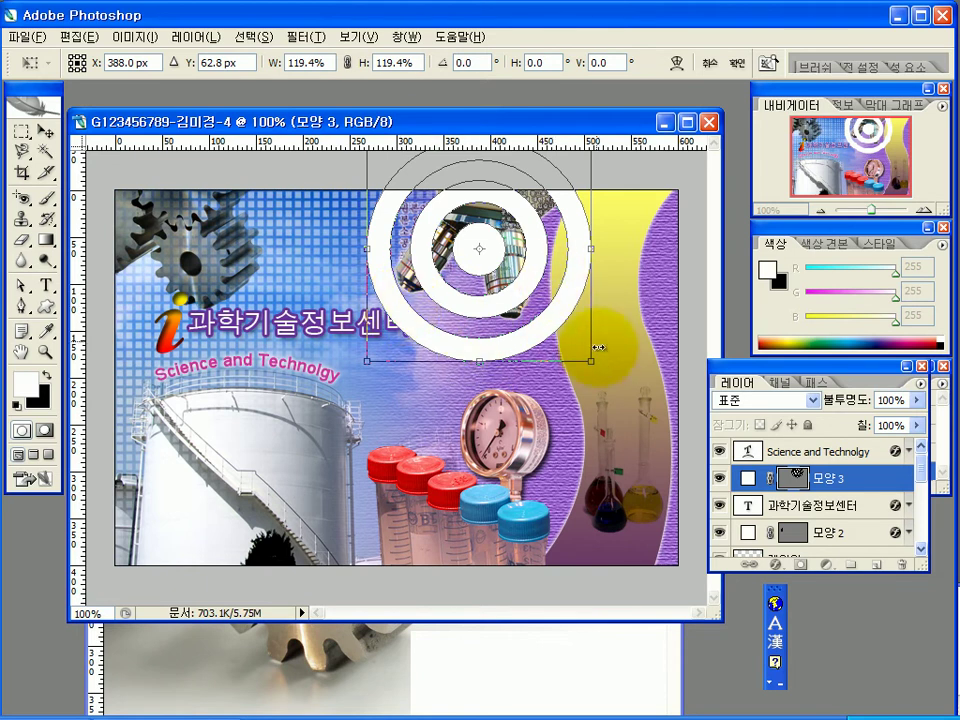
{"action": "key", "text": "Return"}
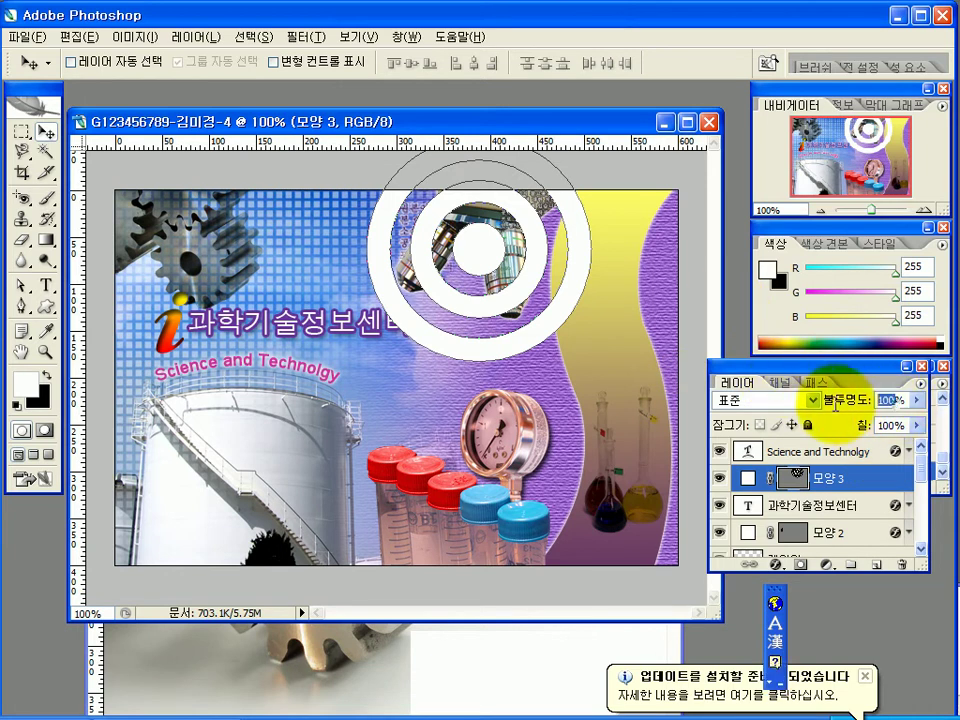
Step: Set the ring layer 모양 3 to 50% opacity and move it below the 모양 2 layer
{"action": "key", "text": "5"}
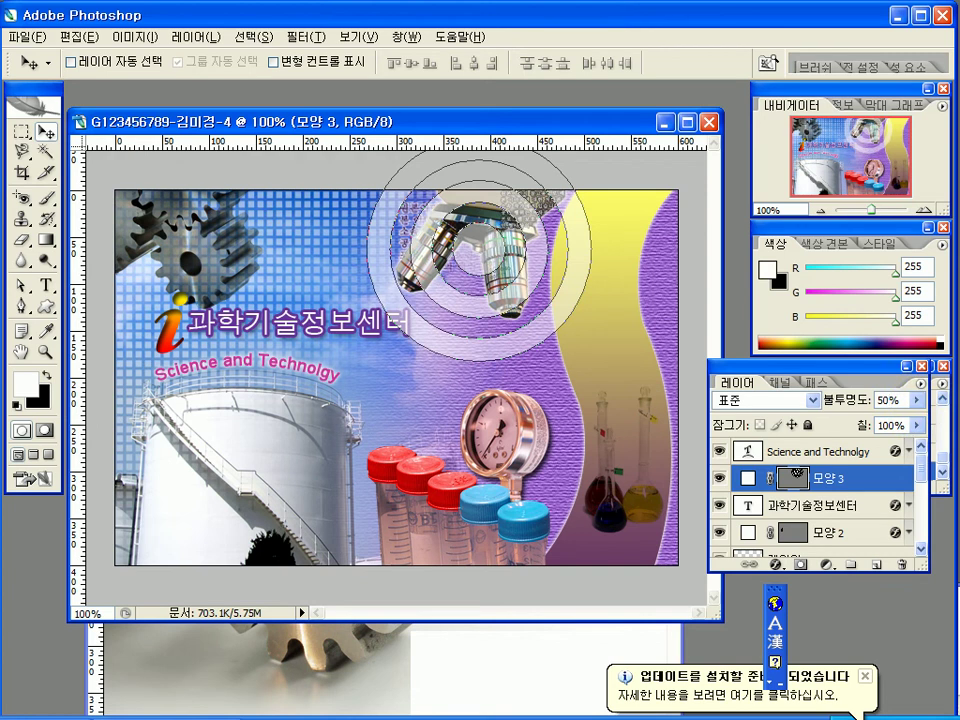
{"action": "left_click", "coordinate": [800, 452]}
{"action": "left_click", "coordinate": [820, 483]}
{"action": "scroll", "coordinate": [828, 470], "scroll_direction": "down", "scroll_amount": 1}
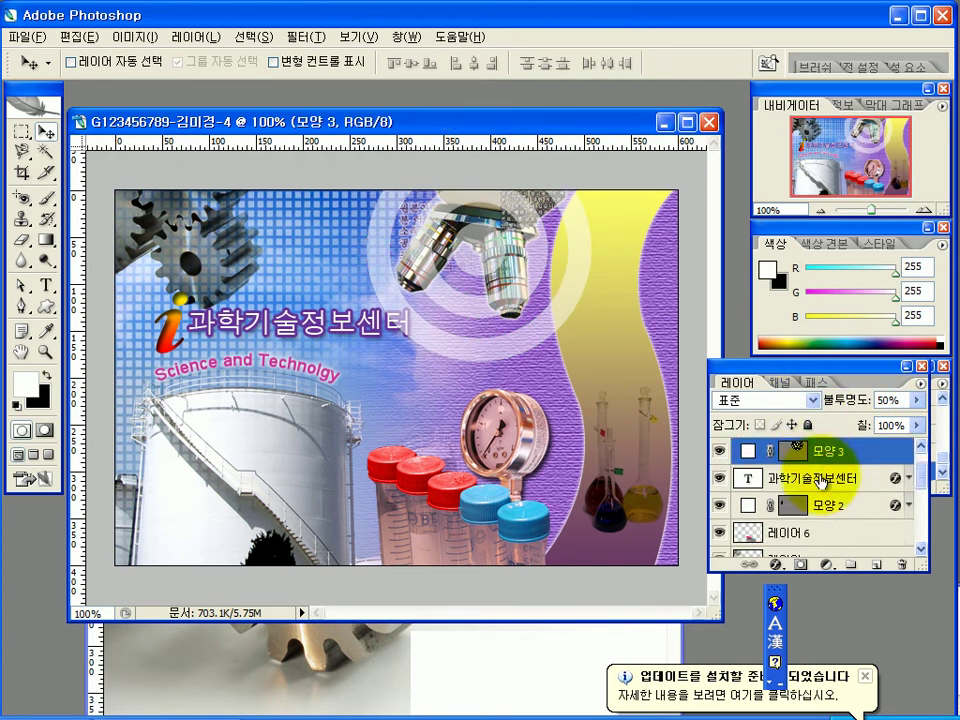
{"action": "left_click_drag", "start_coordinate": [824, 456], "coordinate": [816, 516]}
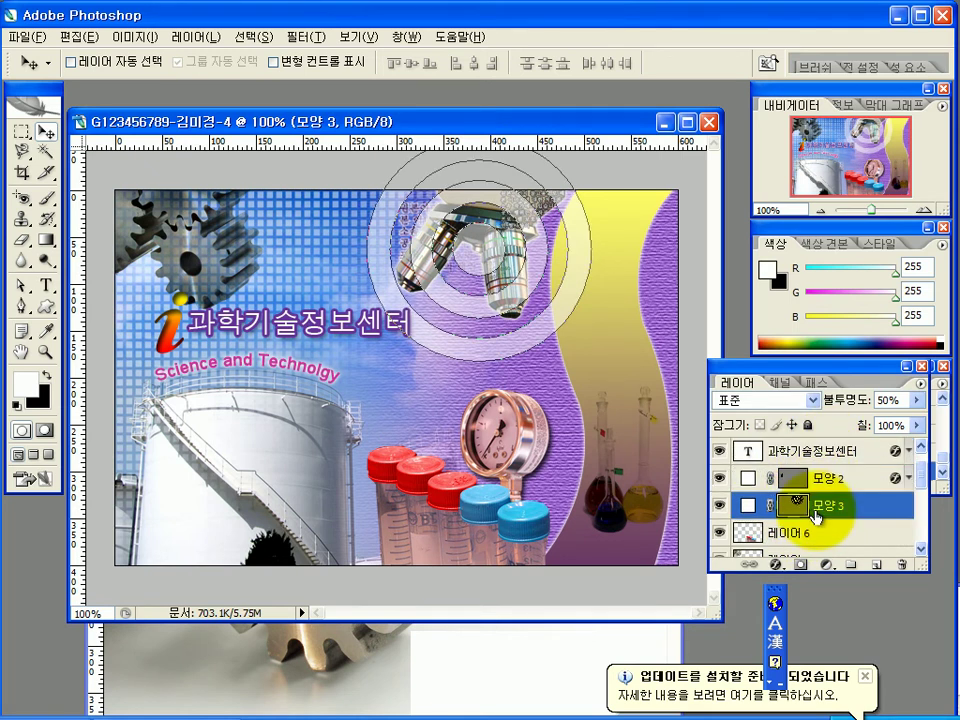
{"action": "left_click", "coordinate": [721, 485]}
{"action": "left_click", "coordinate": [721, 485]}
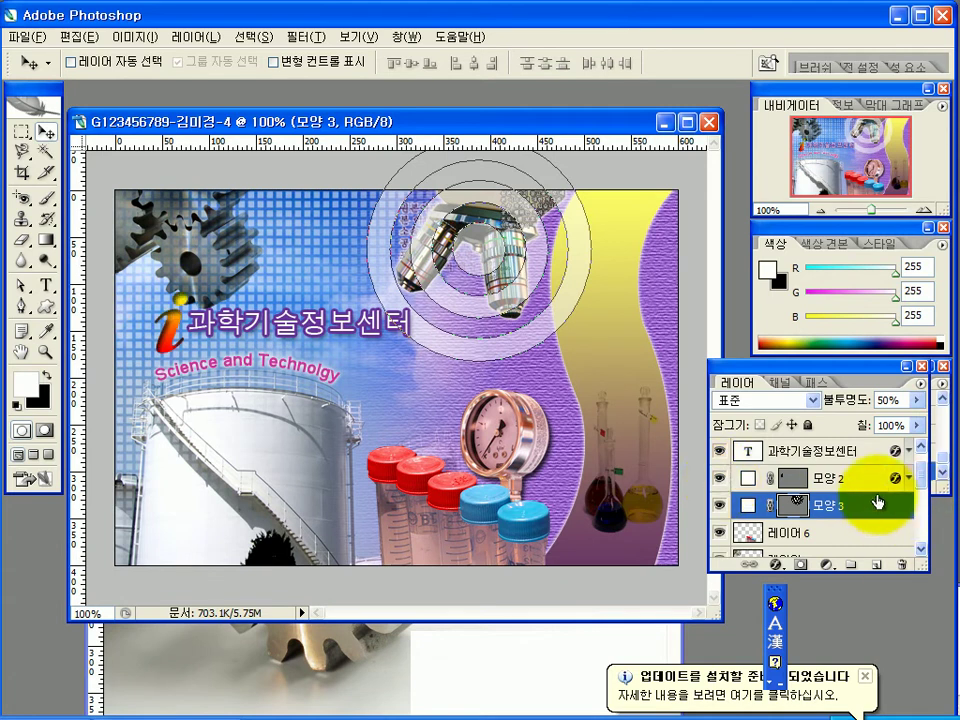
Step: Enlarge the layer list and move the 모양 3 layer behind the microscope, between 레이어 3 and 레이어 1
{"action": "scroll", "coordinate": [872, 505], "scroll_direction": "down", "scroll_amount": 1}
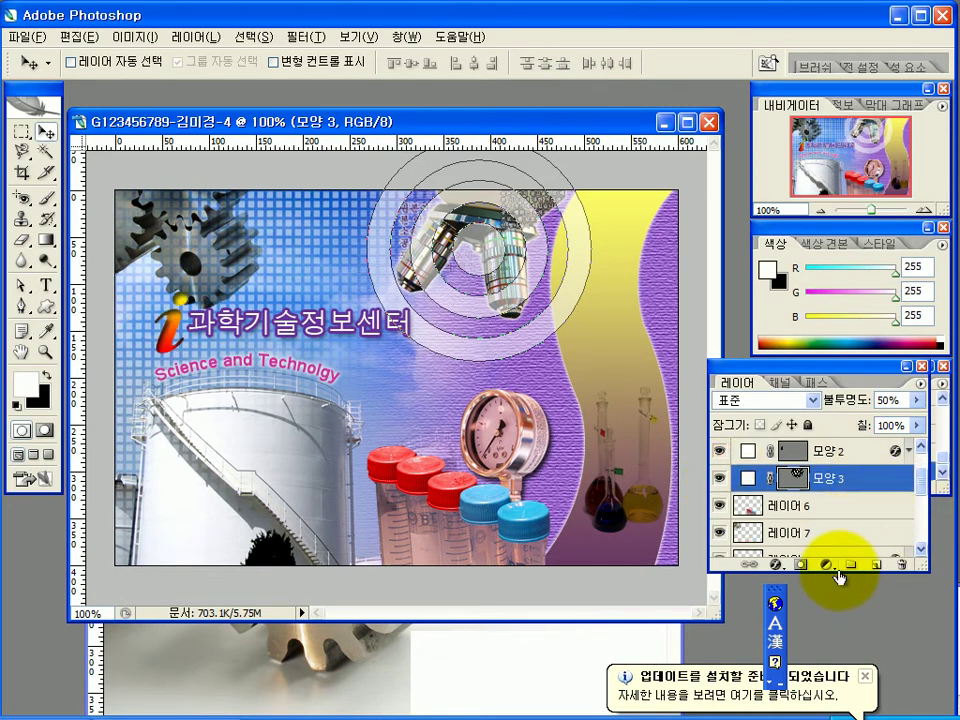
{"action": "left_click_drag", "start_coordinate": [838, 570], "coordinate": [845, 708]}
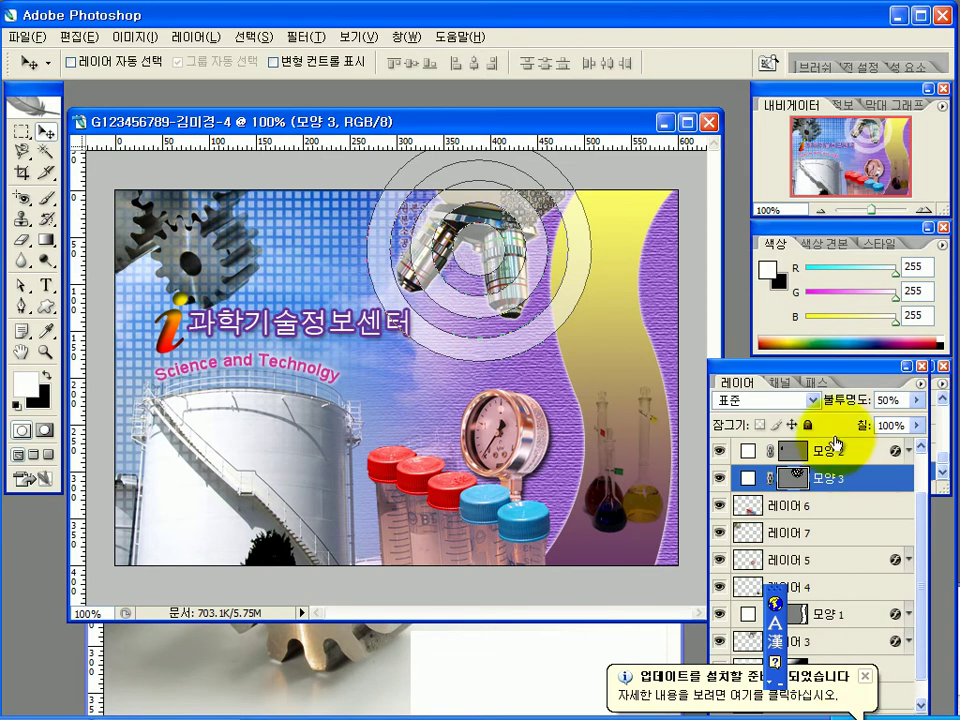
{"action": "left_click_drag", "start_coordinate": [806, 380], "coordinate": [826, 182]}
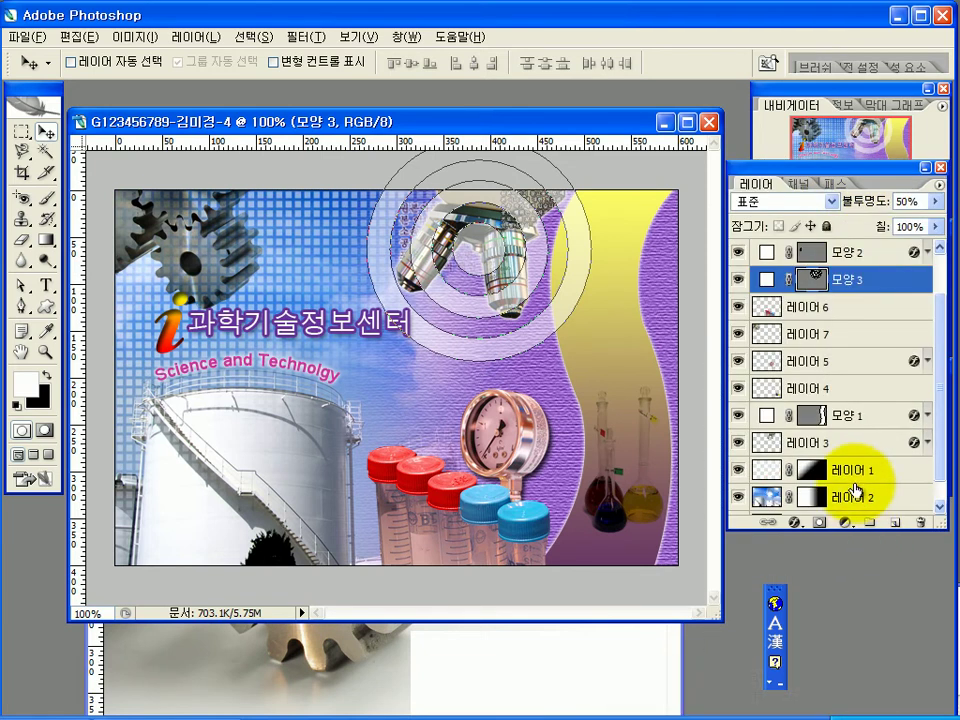
{"action": "left_click_drag", "start_coordinate": [846, 276], "coordinate": [848, 456]}
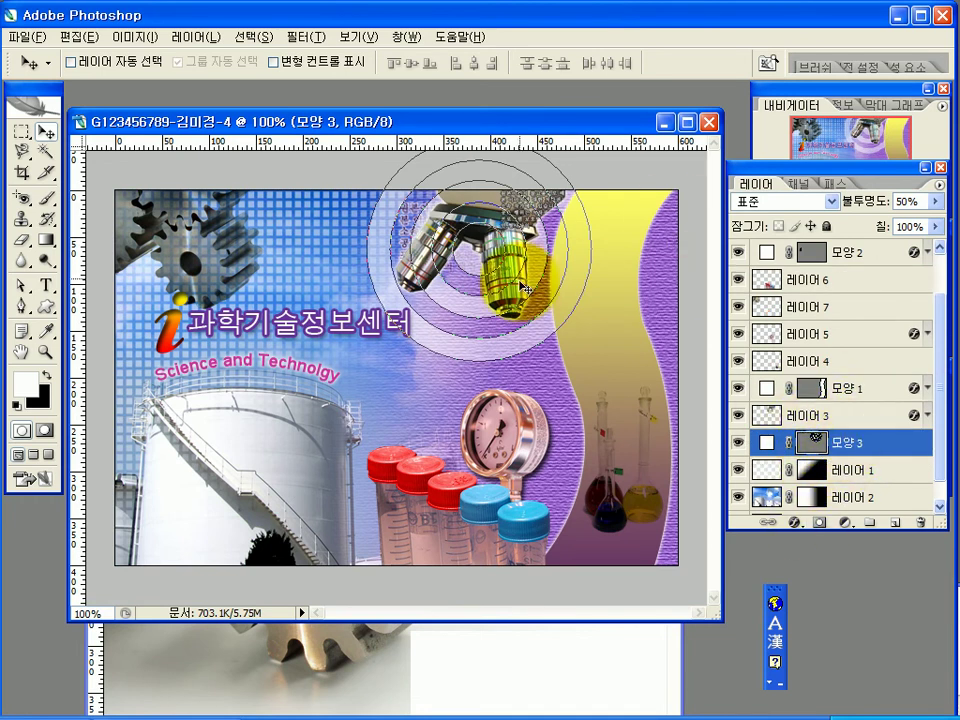
Step: Reselect the 모양 3 ring layer, enlarge the ring to 107.3% towards the upper left and apply the transform
{"action": "scroll", "coordinate": [790, 400], "scroll_direction": "down", "scroll_amount": 1}
{"action": "left_click", "coordinate": [812, 447]}
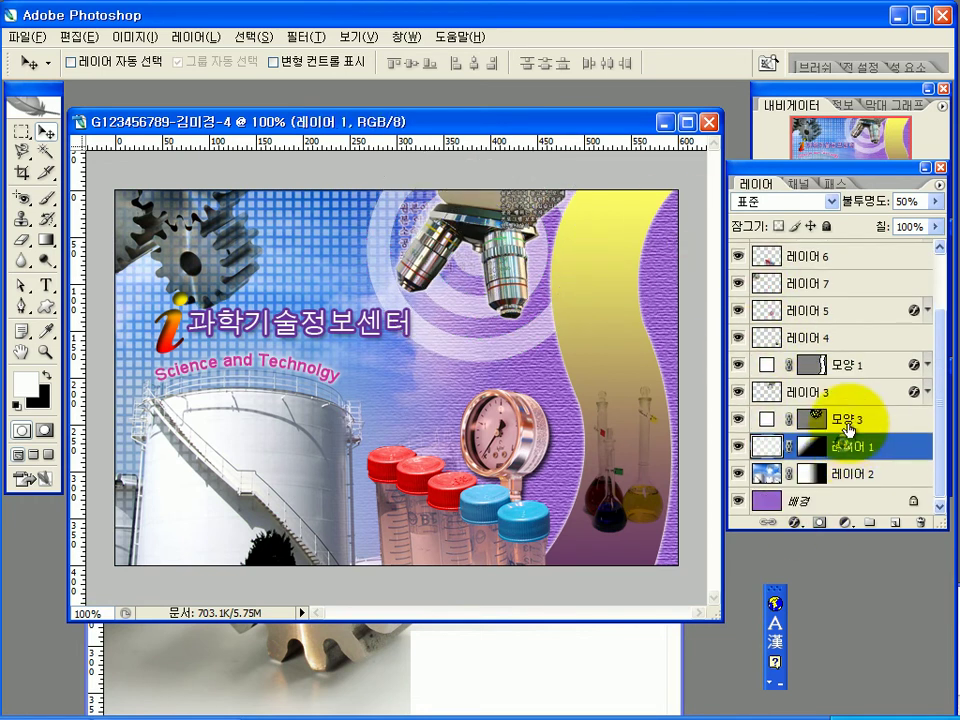
{"action": "left_click", "coordinate": [849, 428]}
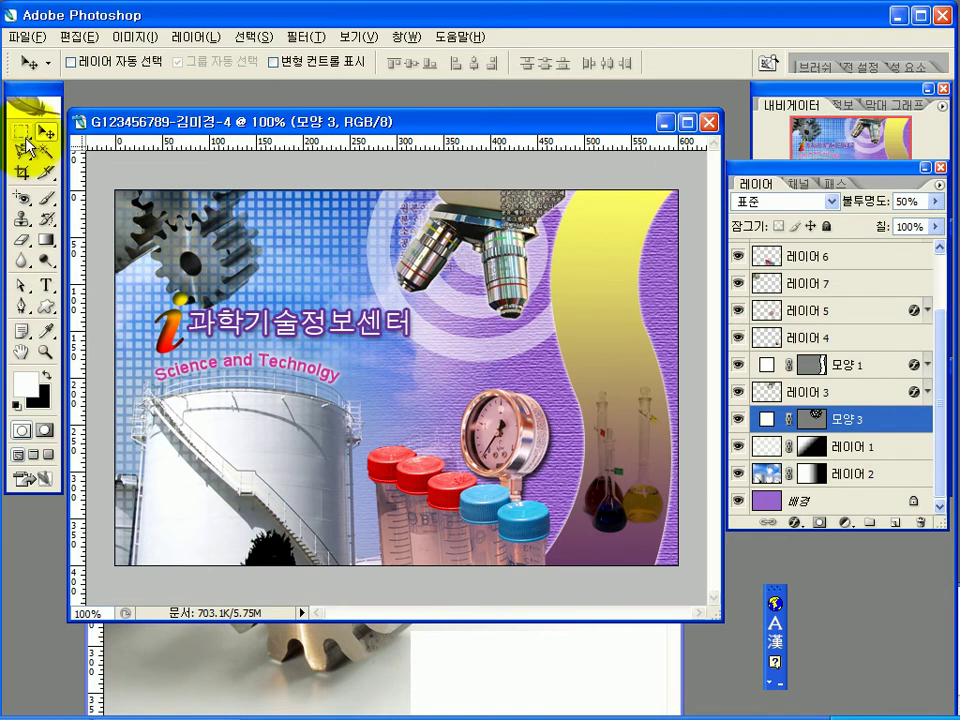
{"action": "right_click", "coordinate": [500, 347]}
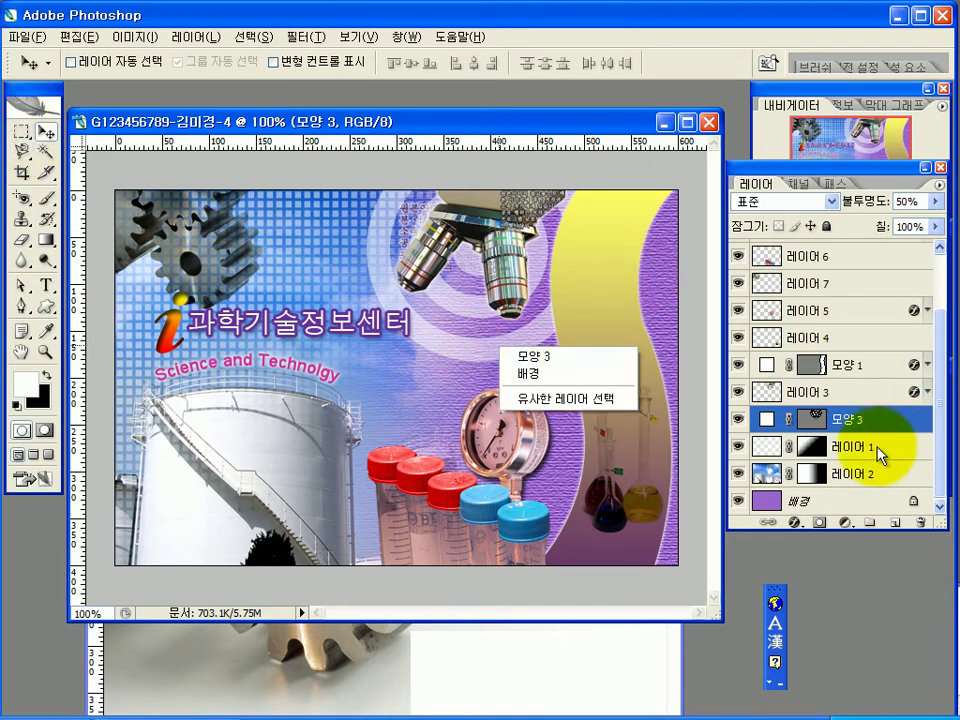
{"action": "left_click", "coordinate": [530, 355]}
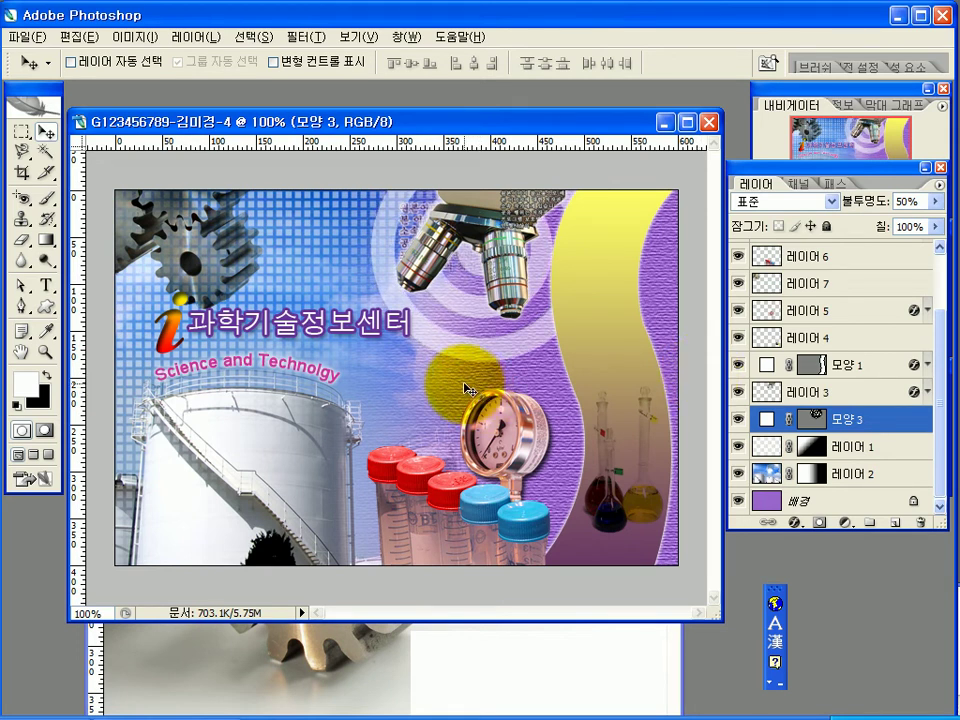
{"action": "key", "text": "ctrl+t"}
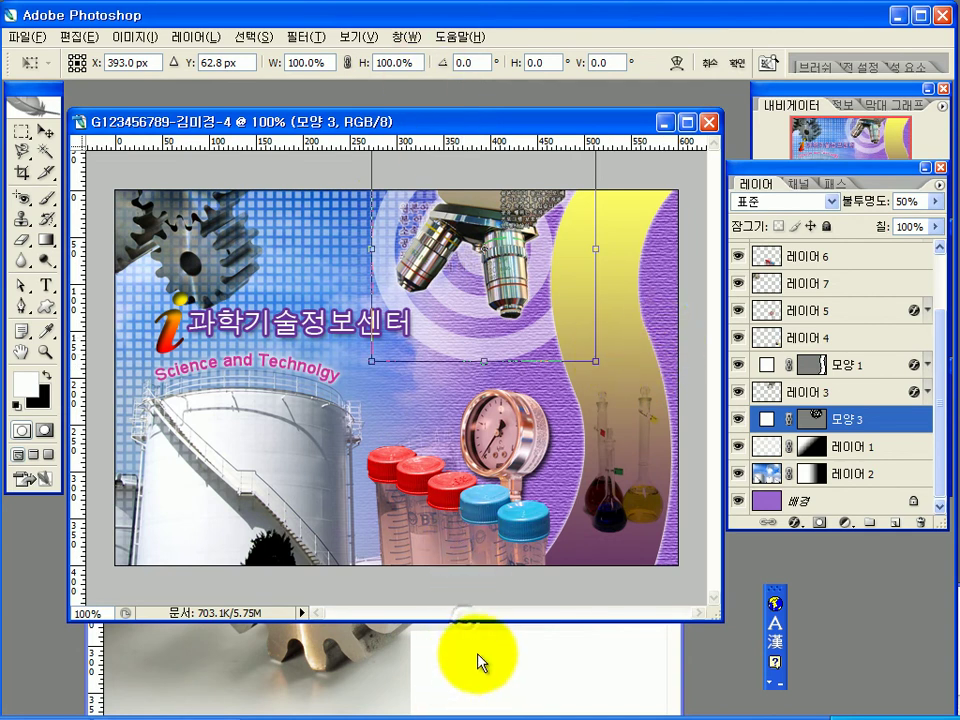
{"action": "left_click_drag", "start_coordinate": [471, 622], "coordinate": [473, 714]}
{"action": "left_click_drag", "start_coordinate": [371, 178], "coordinate": [356, 162]}
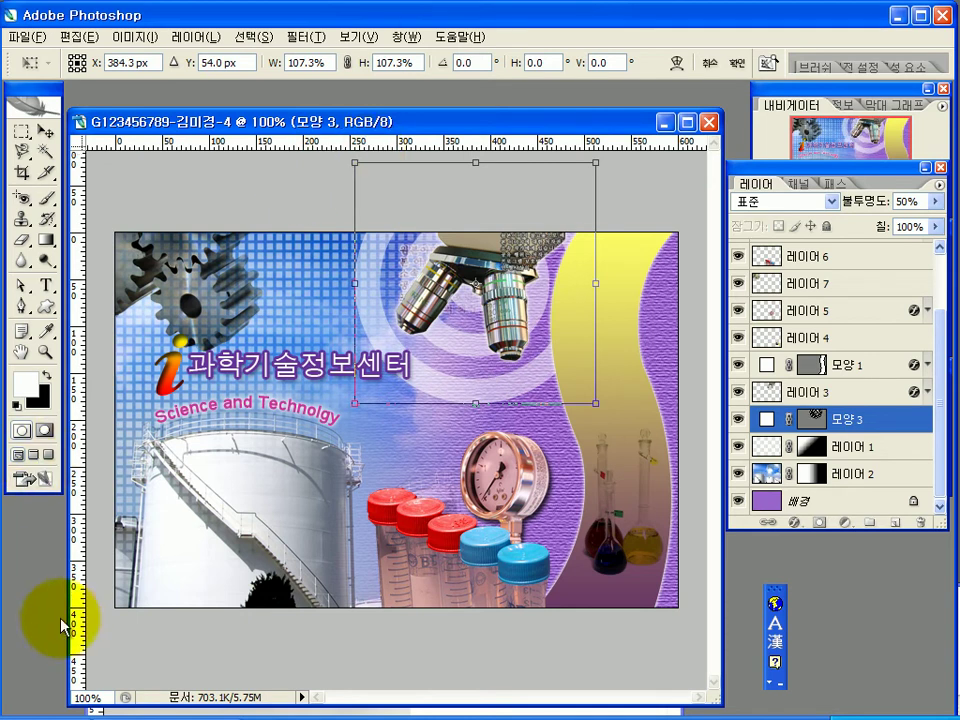
{"action": "key", "text": "Return"}
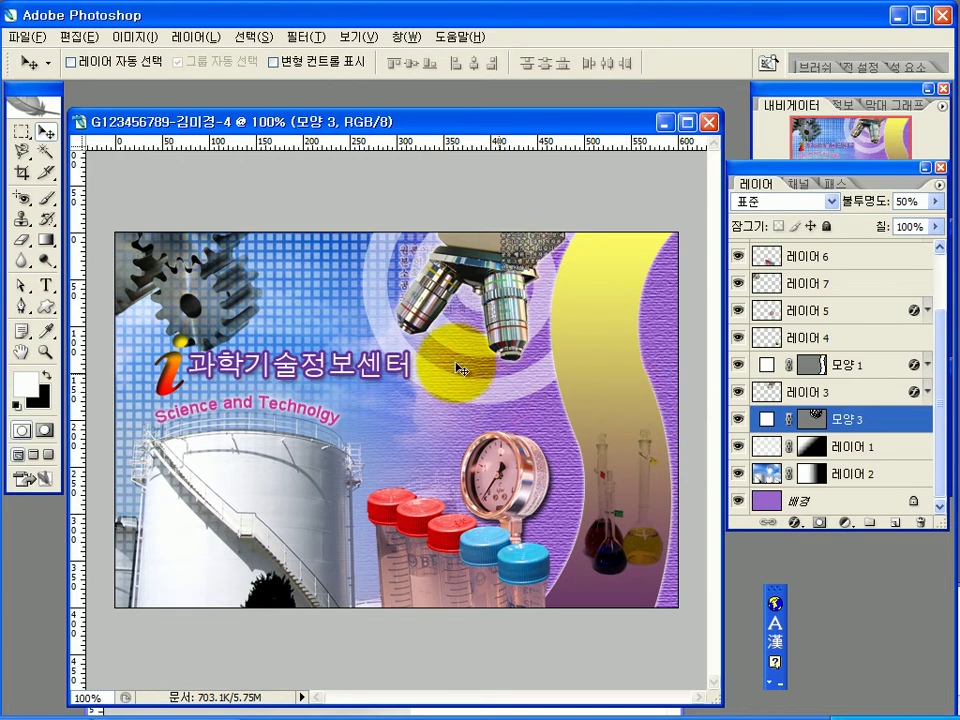
Step: Start a new horizontal text on the yellow ribbon above all layers, using the 돋움 font at 16 pt
{"action": "left_click", "coordinate": [45, 286]}
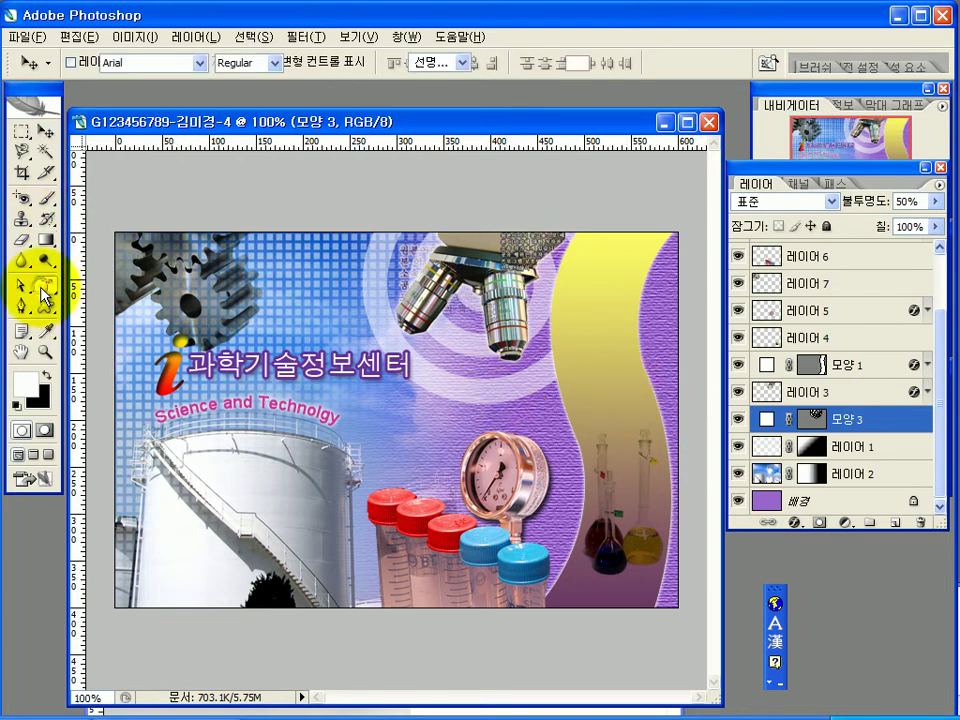
{"action": "scroll", "coordinate": [936, 392], "scroll_direction": "up", "scroll_amount": 3}
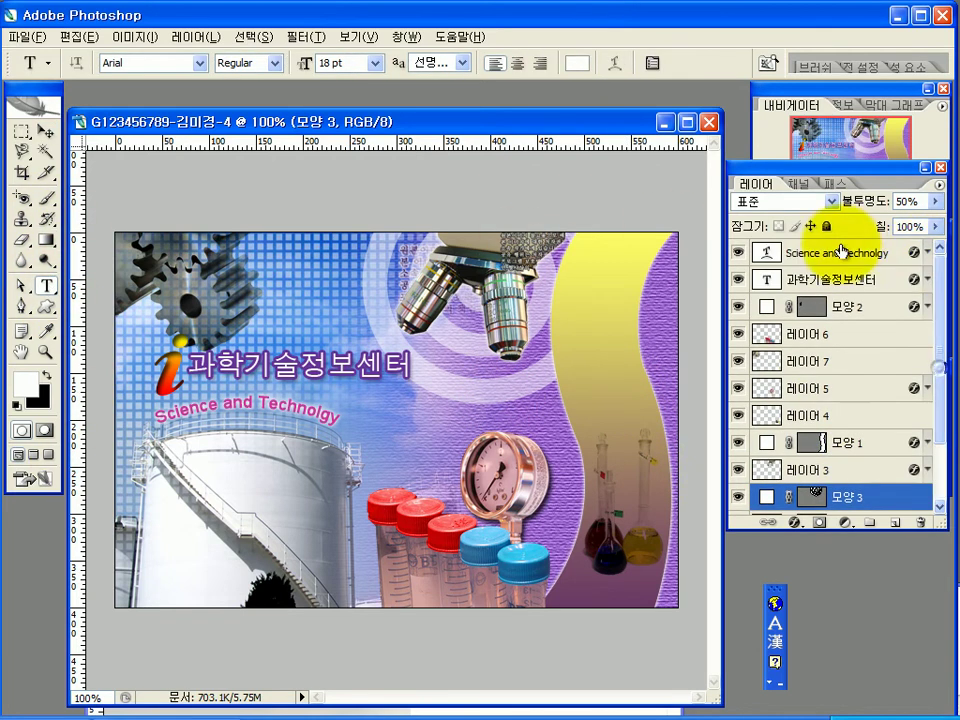
{"action": "left_click", "coordinate": [816, 255]}
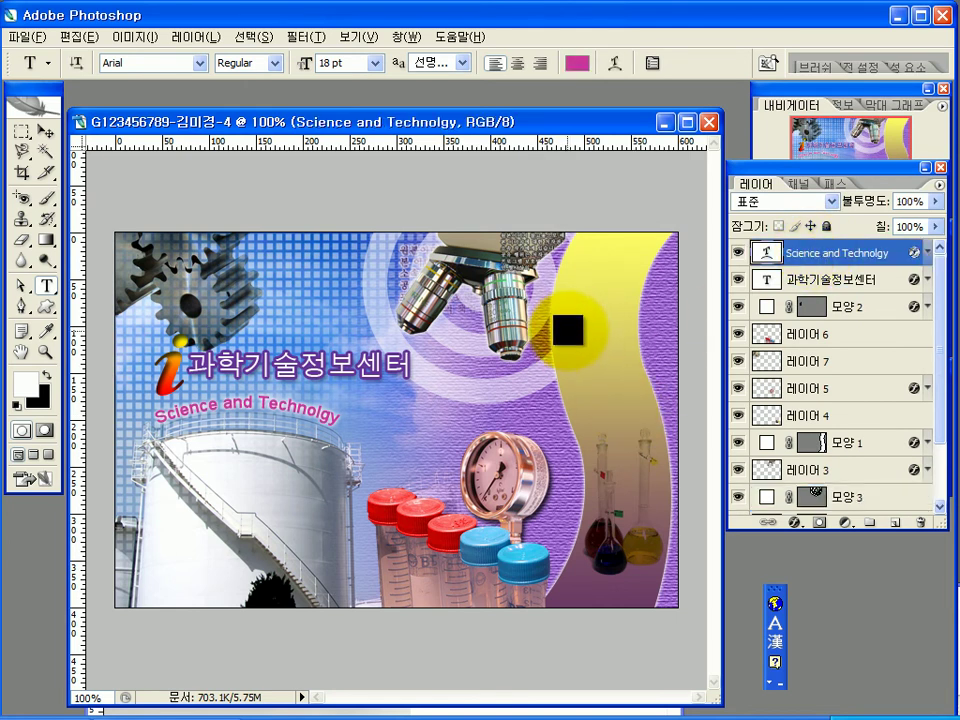
{"action": "left_click", "coordinate": [567, 329]}
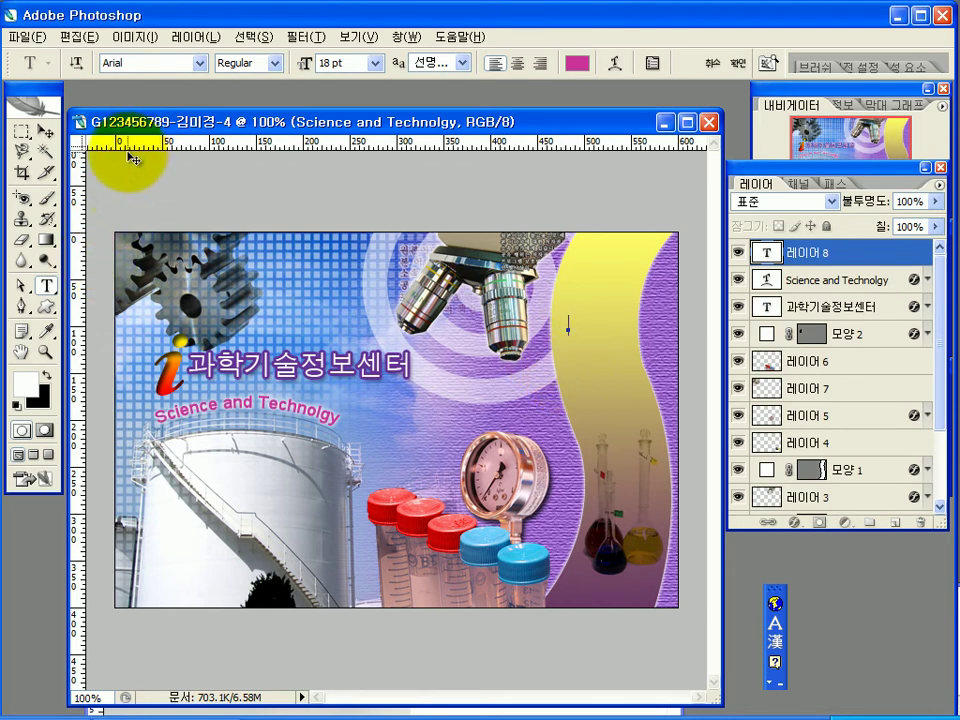
{"action": "left_click", "coordinate": [199, 62]}
{"action": "left_click_drag", "start_coordinate": [357, 321], "coordinate": [356, 86]}
{"action": "left_click", "coordinate": [193, 268]}
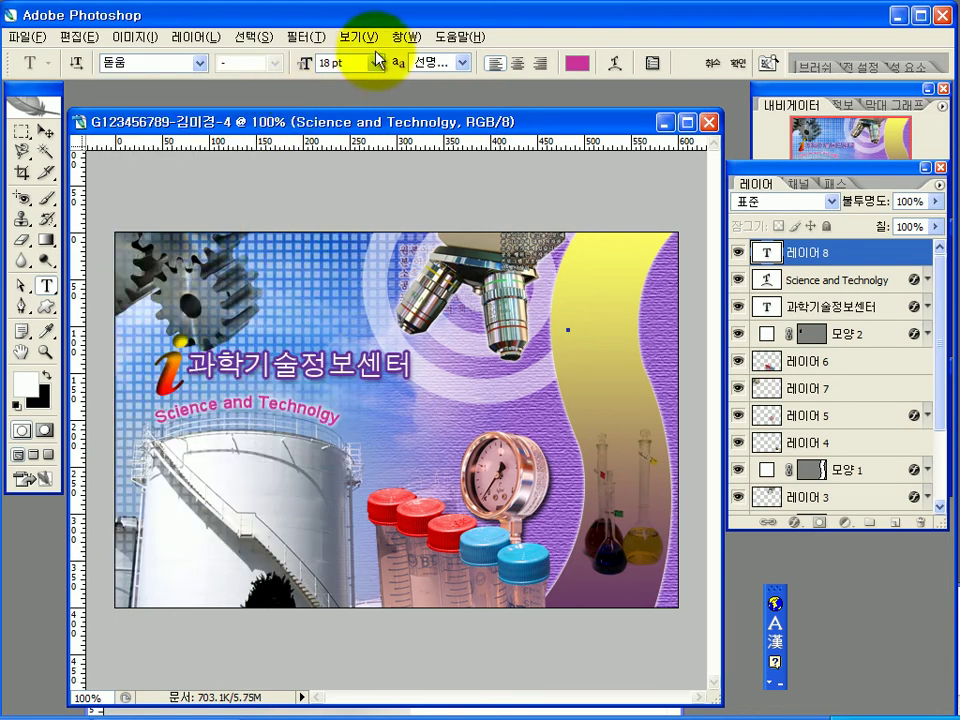
{"action": "left_click", "coordinate": [374, 62]}
{"action": "left_click", "coordinate": [374, 62]}
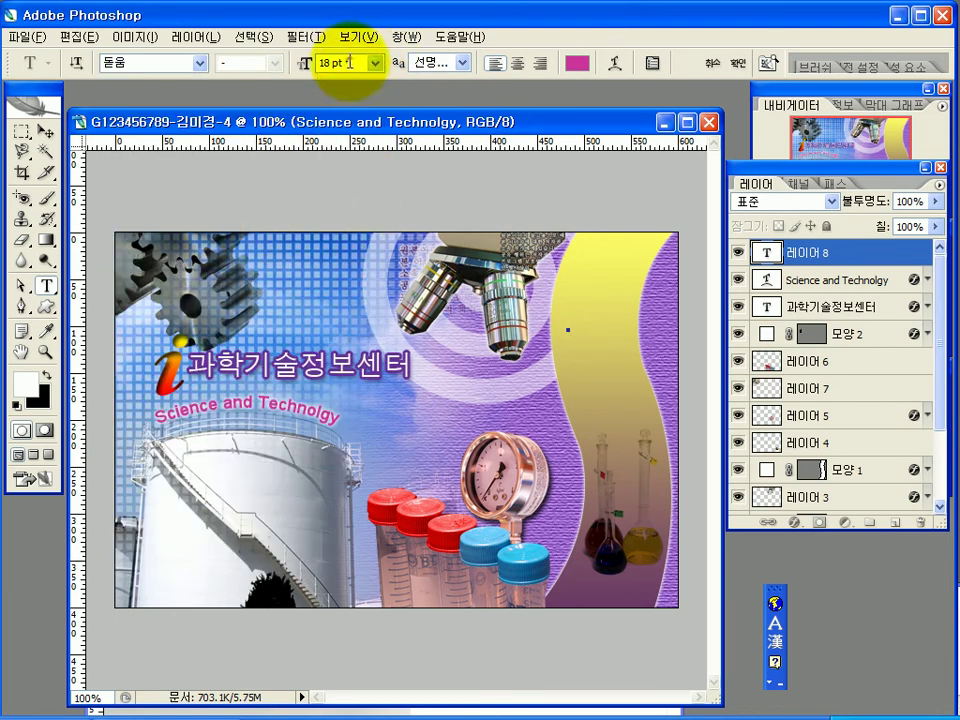
{"action": "type", "text": "16"}
{"action": "key", "text": "Return"}
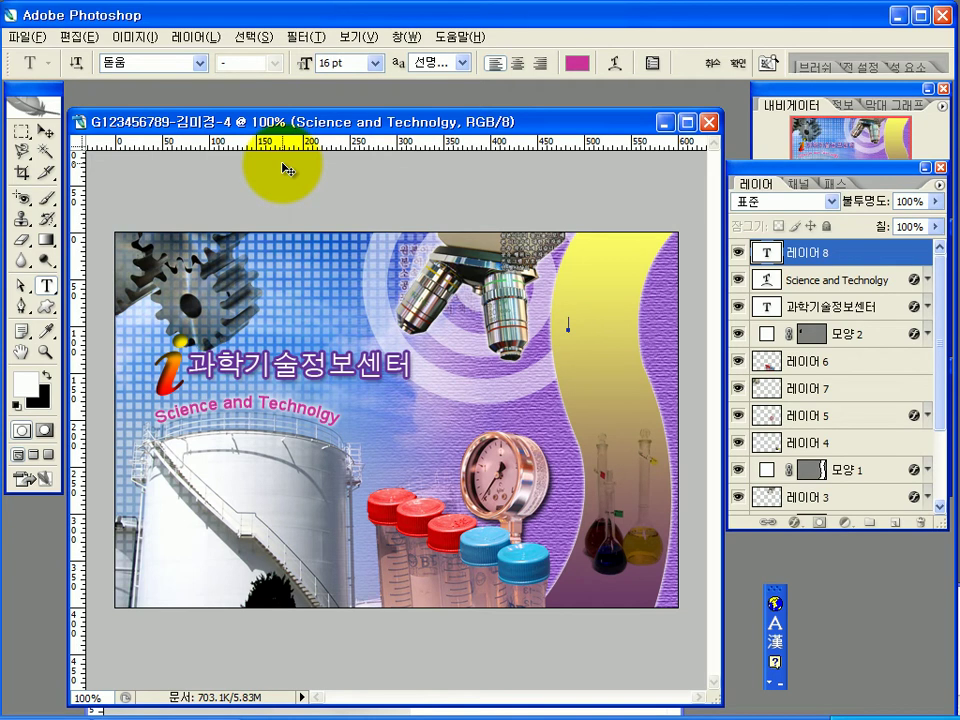
Step: Enter the lines /사업, /비전 and /자료검색 in colour #3333CC and shift the text slightly down the ribbon
{"action": "left_click", "coordinate": [577, 63]}
{"action": "left_click", "coordinate": [592, 488]}
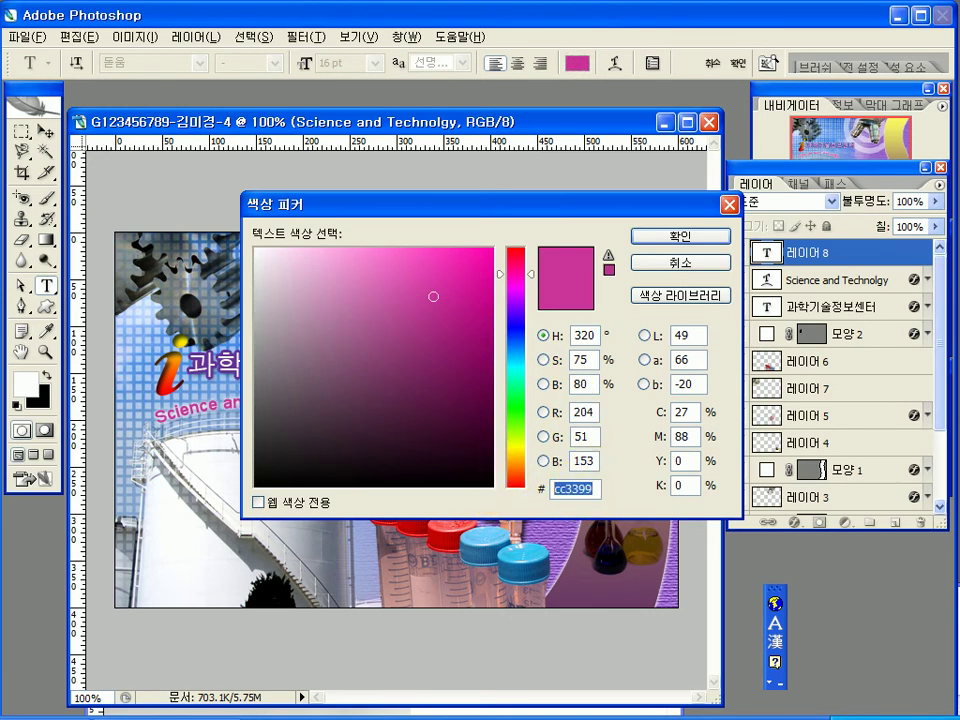
{"action": "type", "text": "3333cc"}
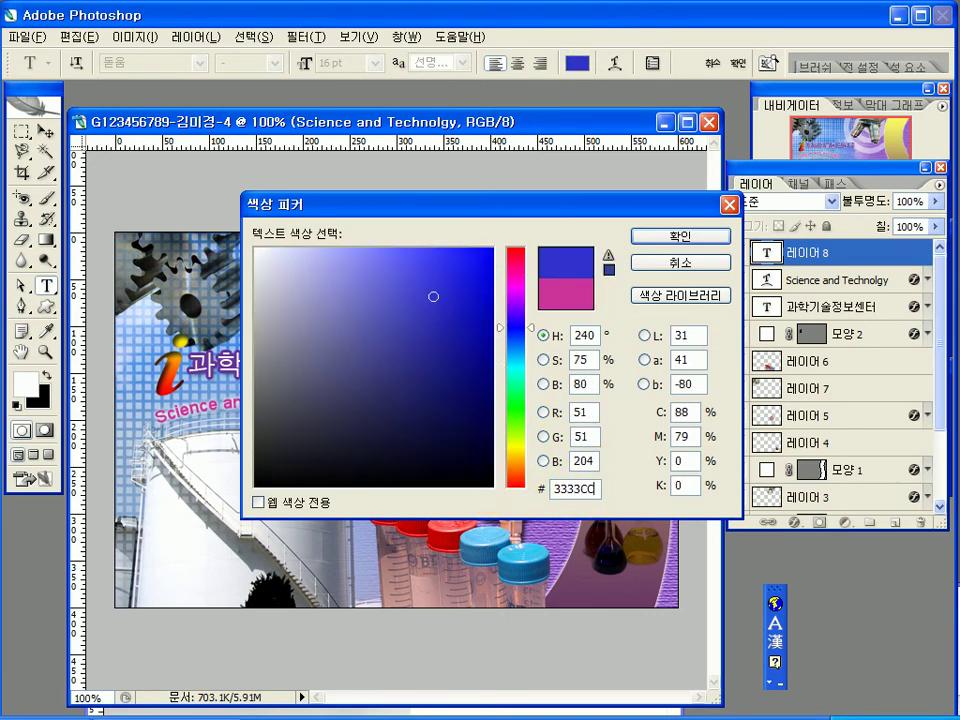
{"action": "key", "text": "Return"}
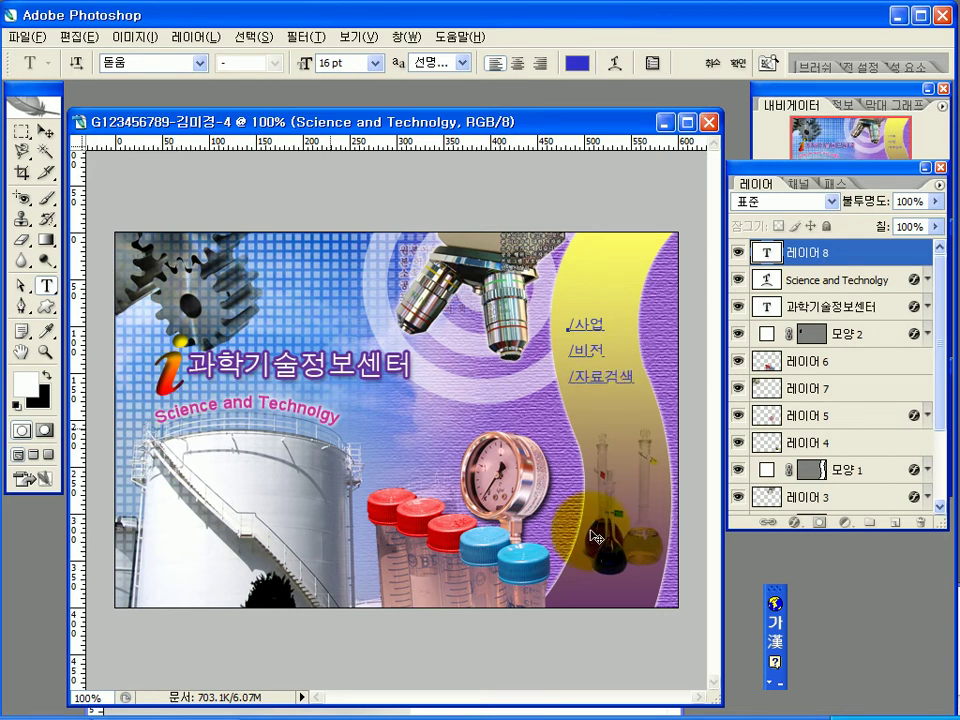
{"action": "left_click_drag", "start_coordinate": [624, 415], "coordinate": [642, 445]}
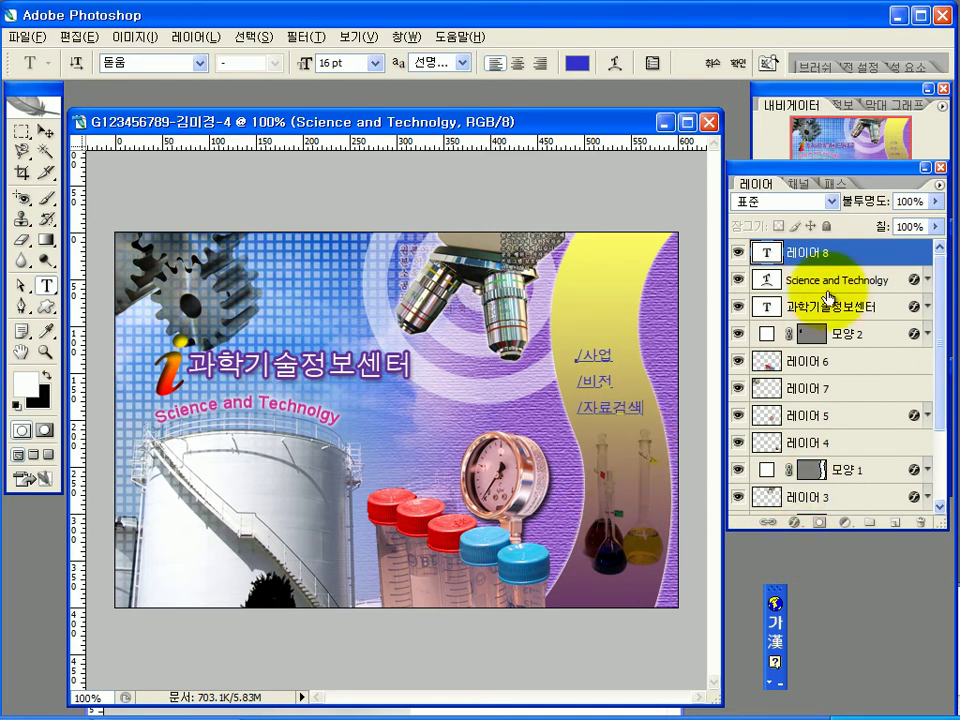
{"action": "left_click", "coordinate": [829, 261]}
Step: Give the menu text a 2 px white outside stroke and an outer glow with default settings
{"action": "left_click", "coordinate": [795, 522]}
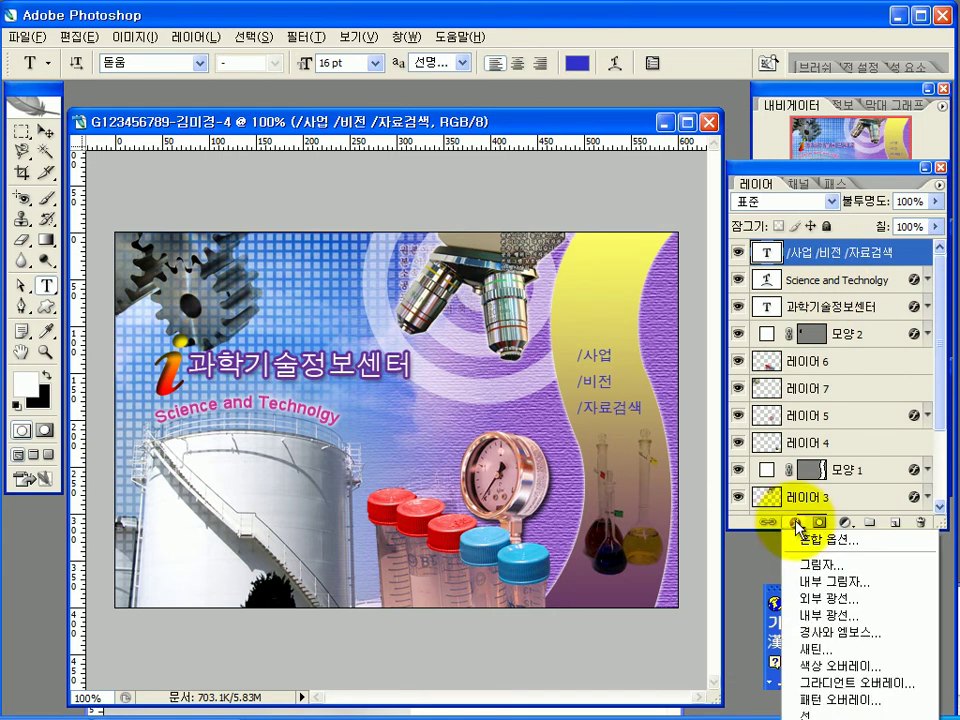
{"action": "left_click", "coordinate": [805, 714]}
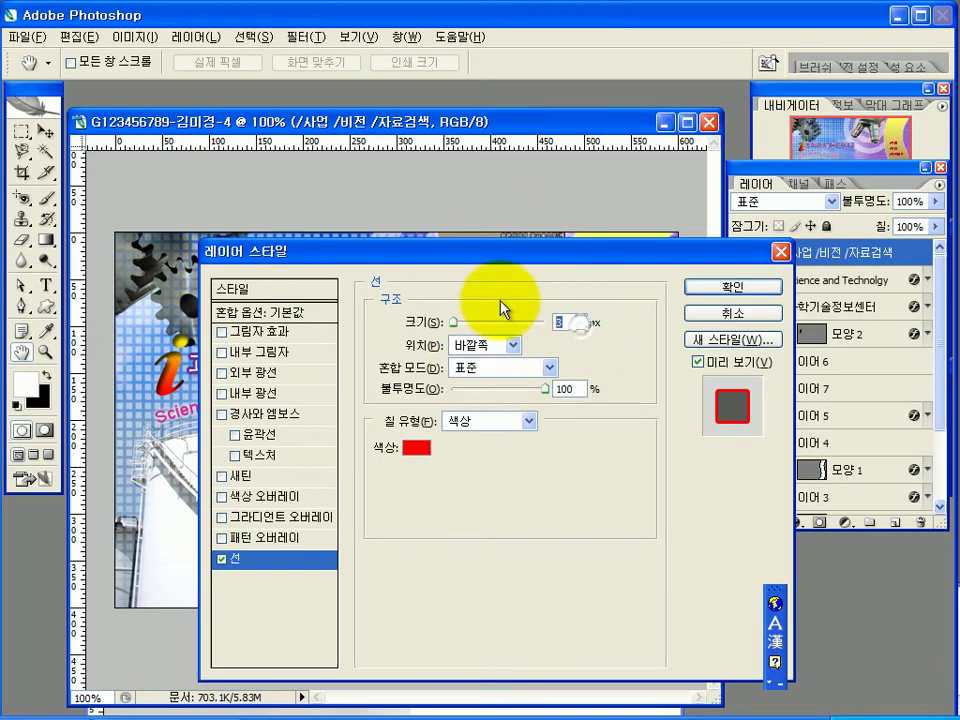
{"action": "key", "text": "BackSpace"}
{"action": "type", "text": "2"}
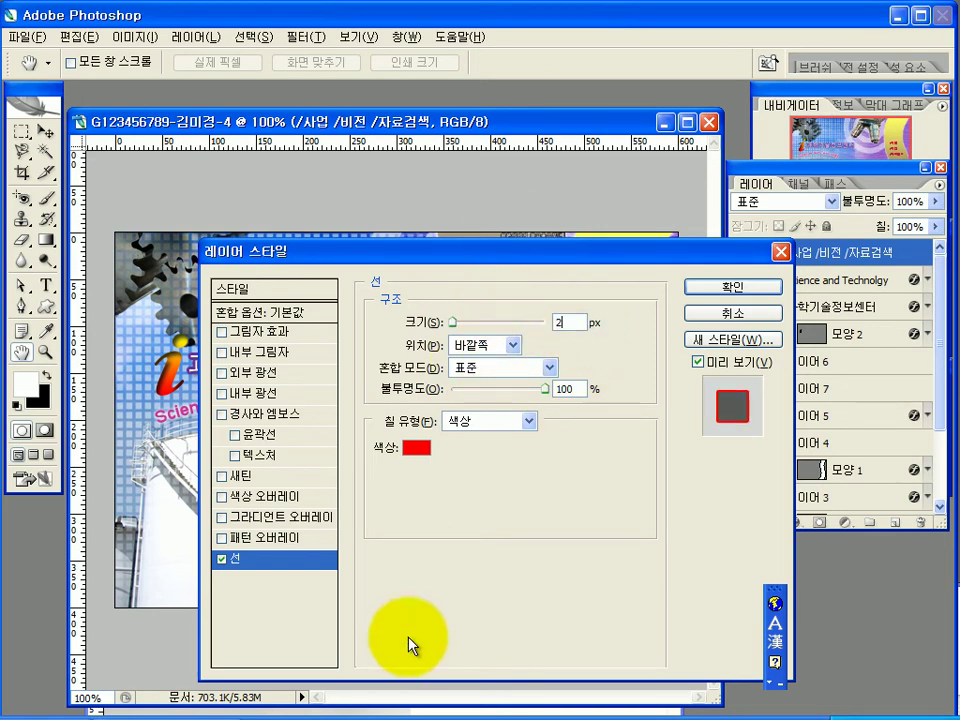
{"action": "left_click", "coordinate": [417, 447]}
{"action": "left_click_drag", "start_coordinate": [285, 300], "coordinate": [231, 208]}
{"action": "left_click", "coordinate": [713, 240]}
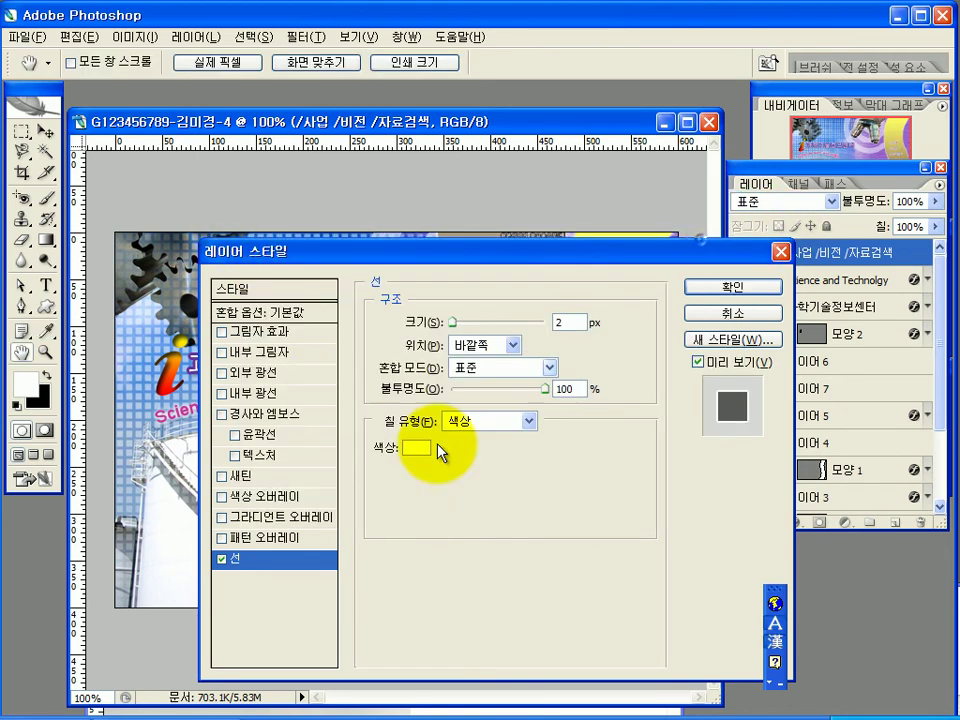
{"action": "left_click", "coordinate": [252, 373]}
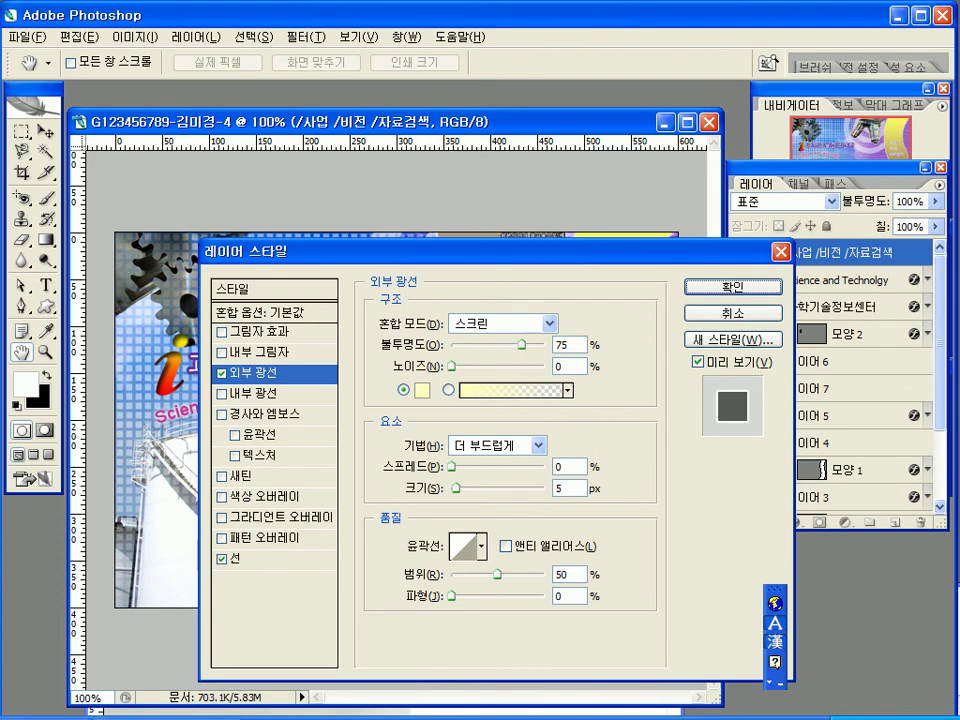
{"action": "left_click", "coordinate": [729, 285]}
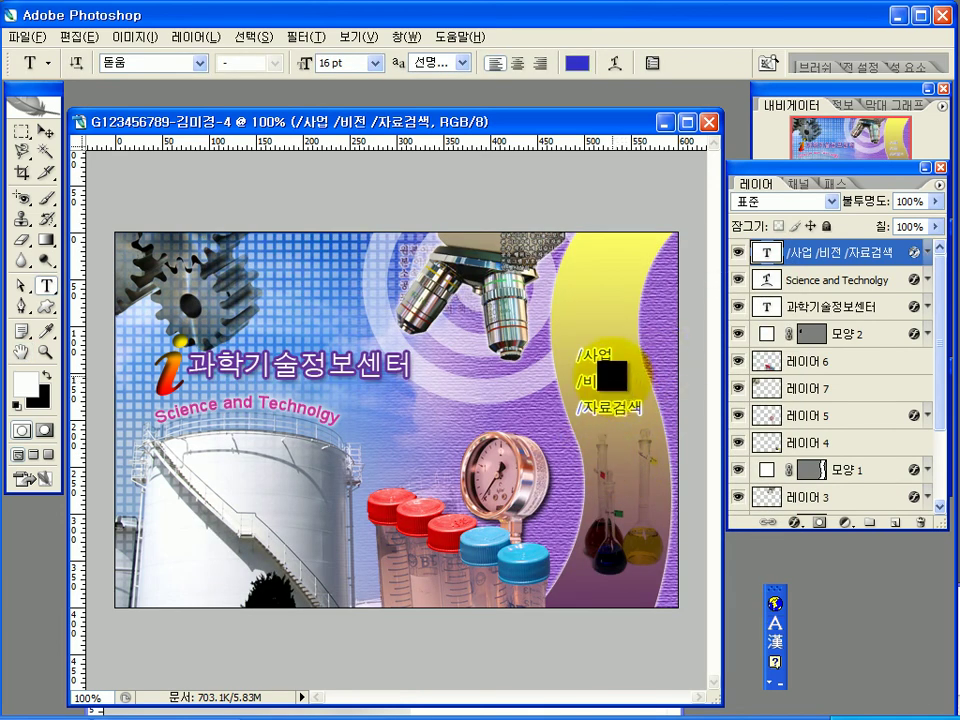
Step: Draw a rounded speech bubble custom shape in #FF6600 on the upper part of the yellow ribbon, above the menu text
{"action": "left_click", "coordinate": [47, 305]}
{"action": "left_click", "coordinate": [126, 394]}
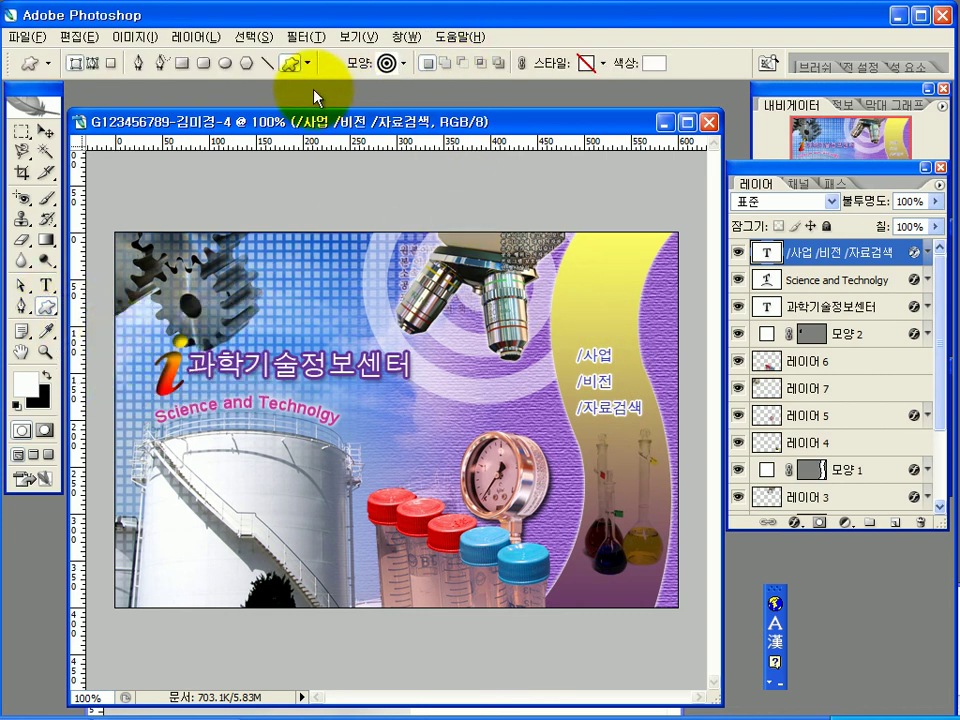
{"action": "left_click", "coordinate": [404, 64]}
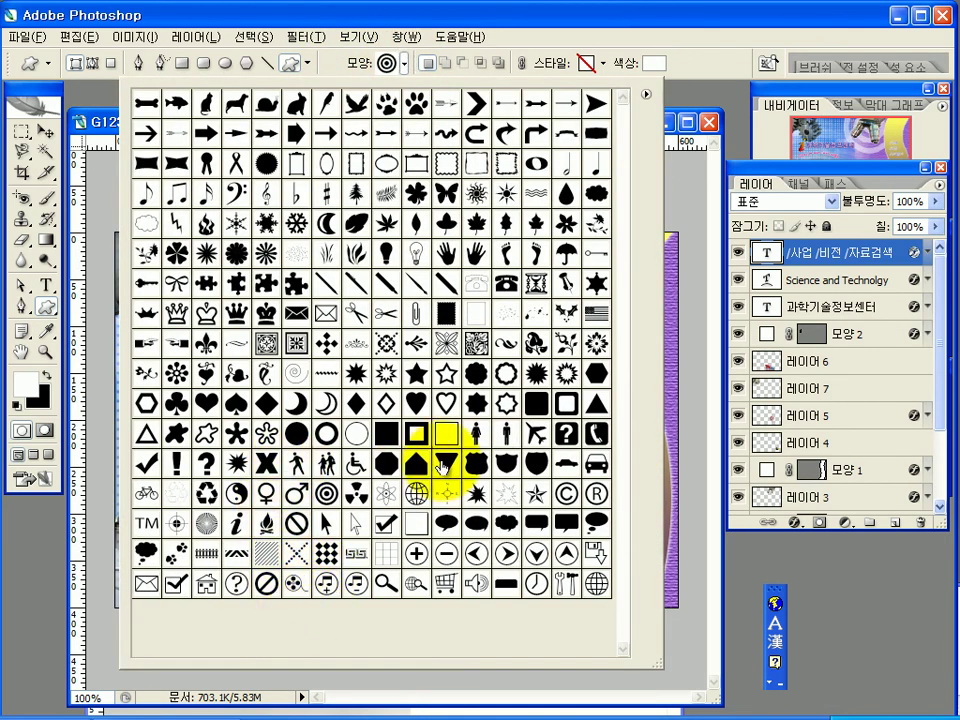
{"action": "left_click", "coordinate": [538, 528]}
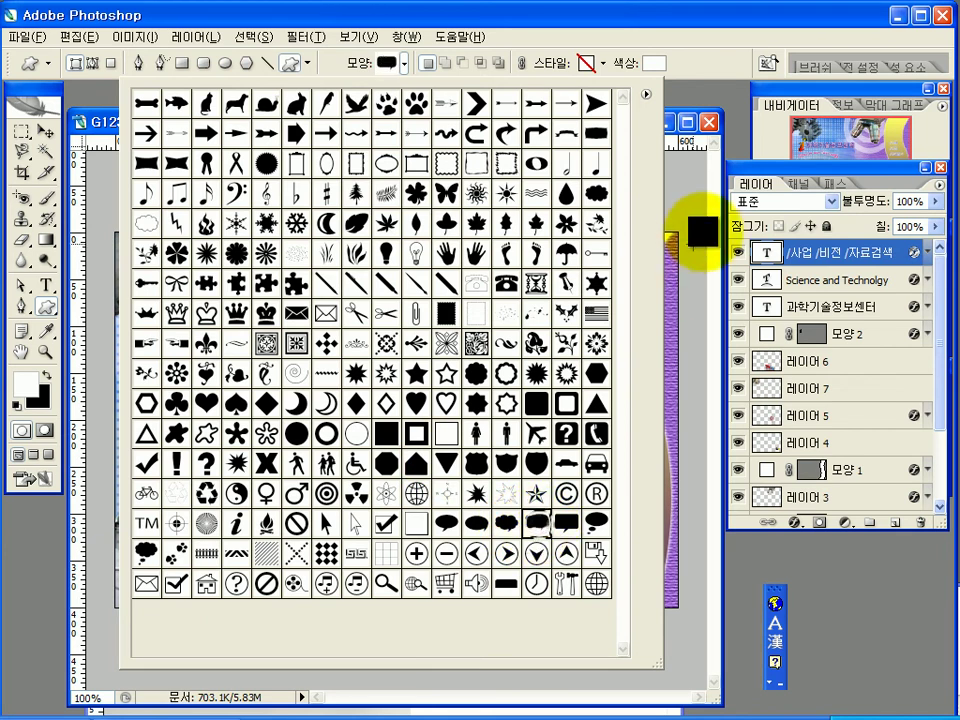
{"action": "left_click", "coordinate": [742, 112]}
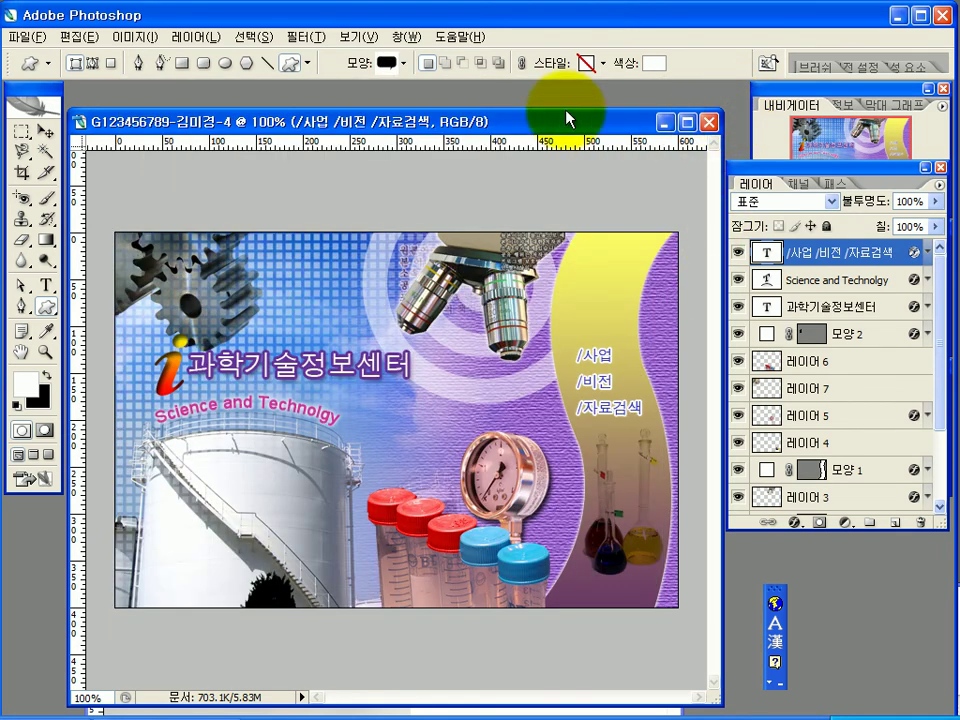
{"action": "left_click", "coordinate": [652, 64]}
{"action": "double_click", "coordinate": [590, 488]}
{"action": "type", "text": "F"}
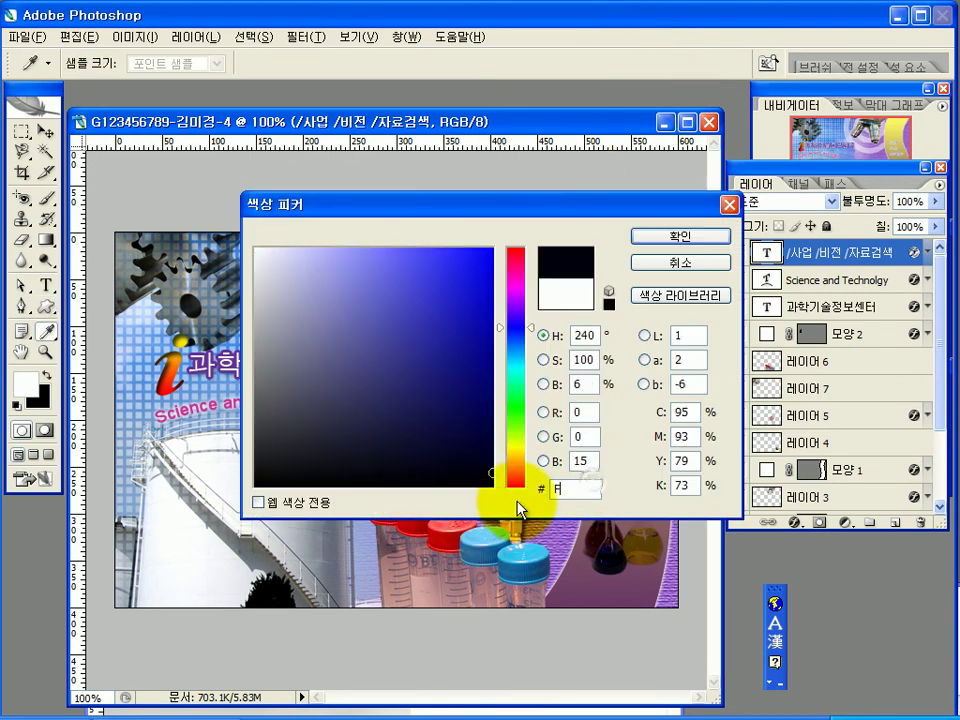
{"action": "type", "text": "F6"}
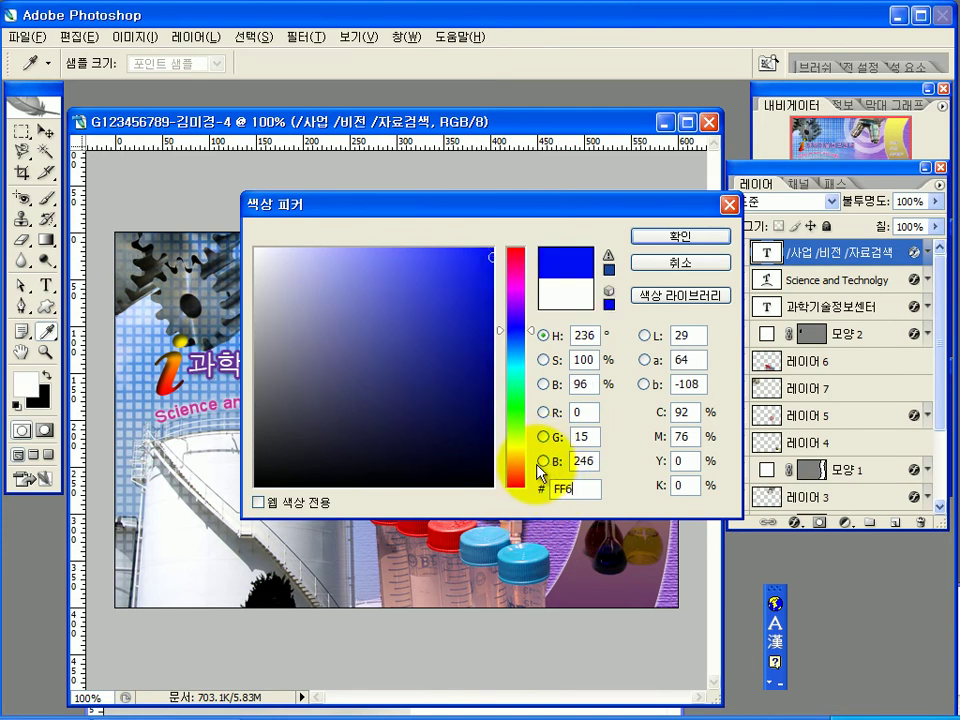
{"action": "type", "text": "600"}
{"action": "key", "text": "Return"}
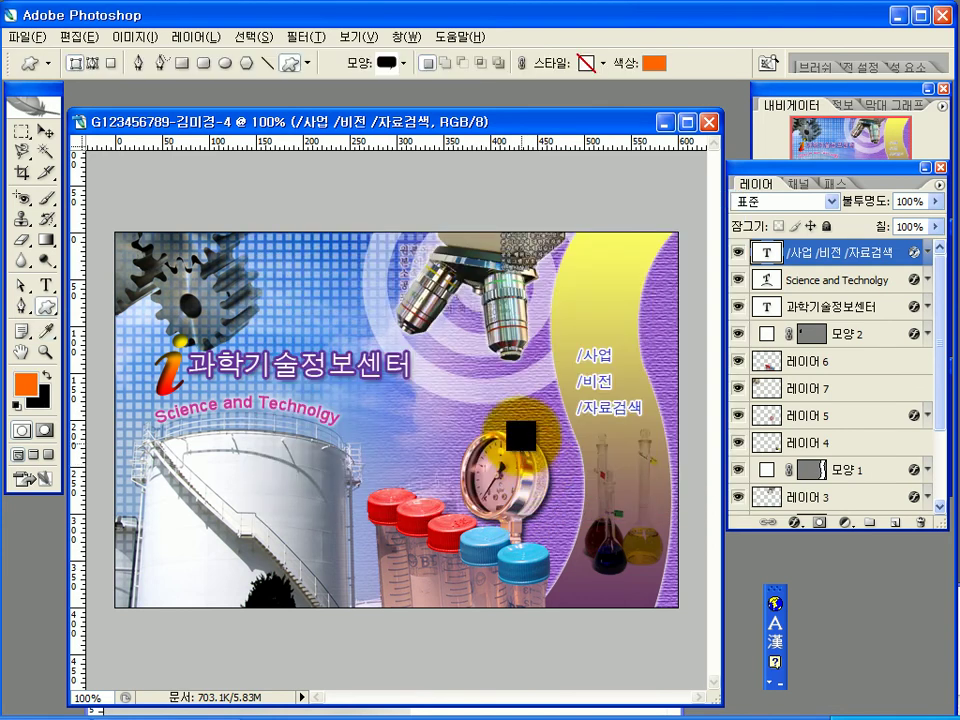
{"action": "left_click_drag", "start_coordinate": [577, 258], "coordinate": [666, 312]}
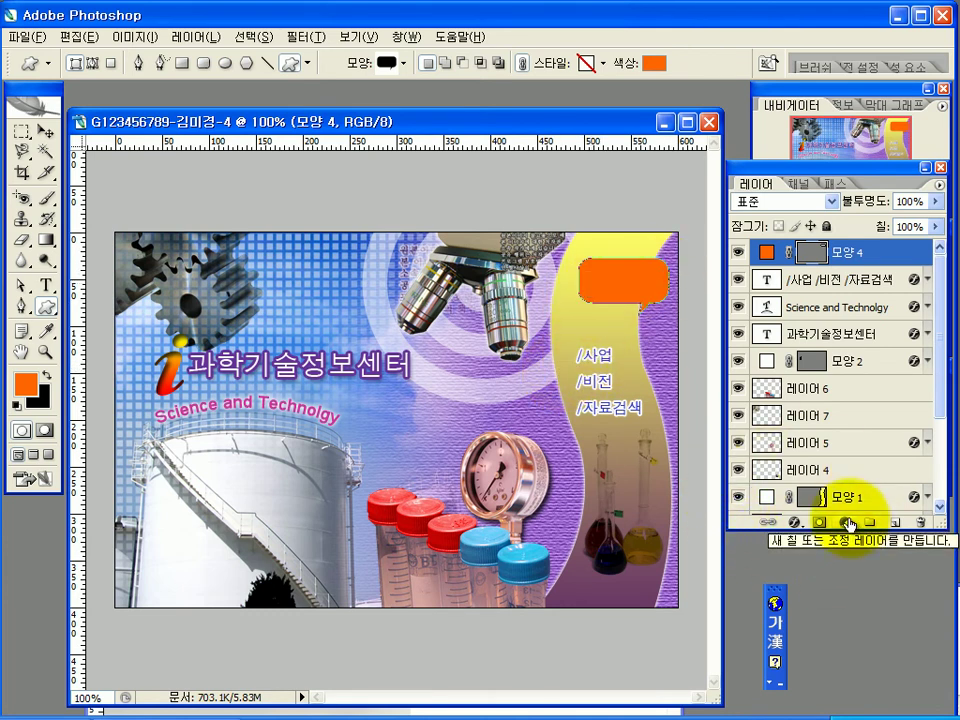
Step: Add a drop shadow with default settings to the orange speech bubble and keep its layer selected
{"action": "left_click", "coordinate": [796, 521]}
{"action": "left_click", "coordinate": [806, 566]}
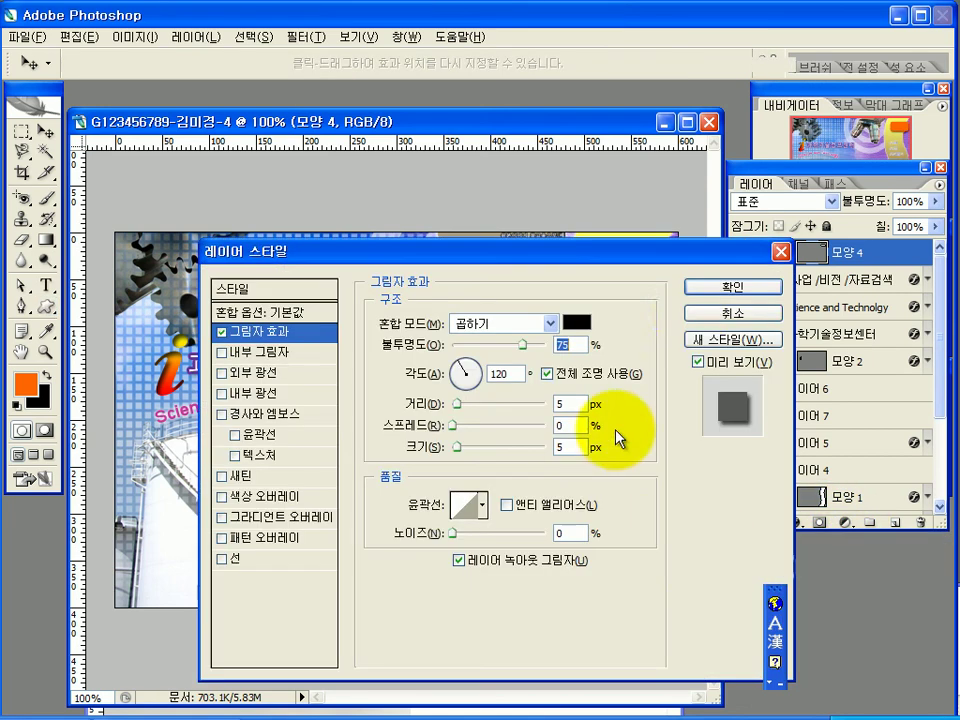
{"action": "left_click", "coordinate": [708, 290]}
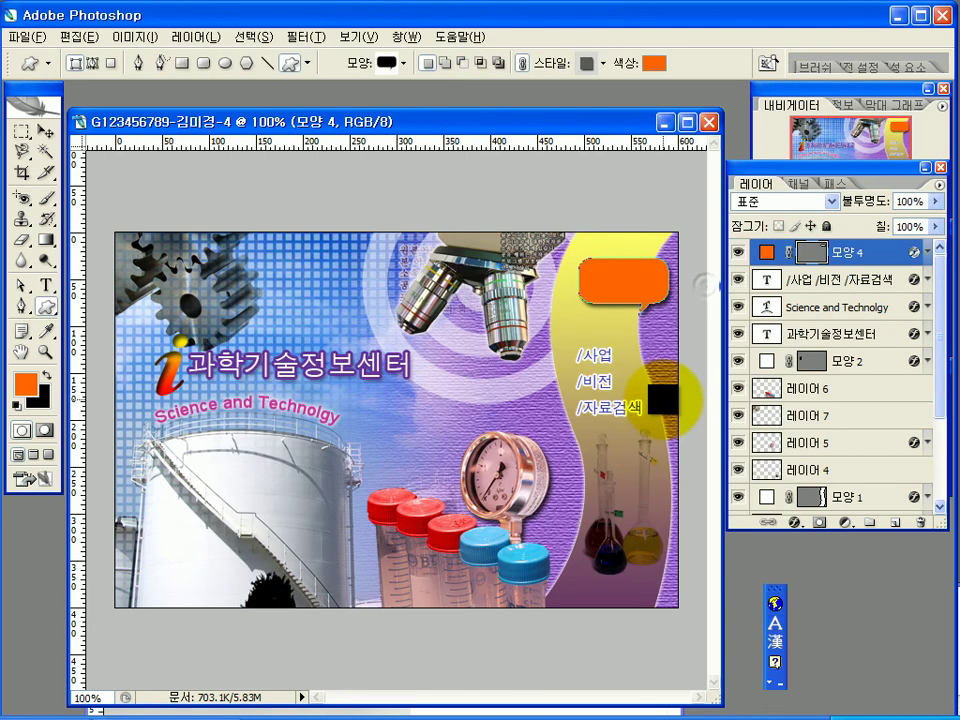
{"action": "left_click", "coordinate": [800, 279]}
{"action": "left_click", "coordinate": [836, 250]}
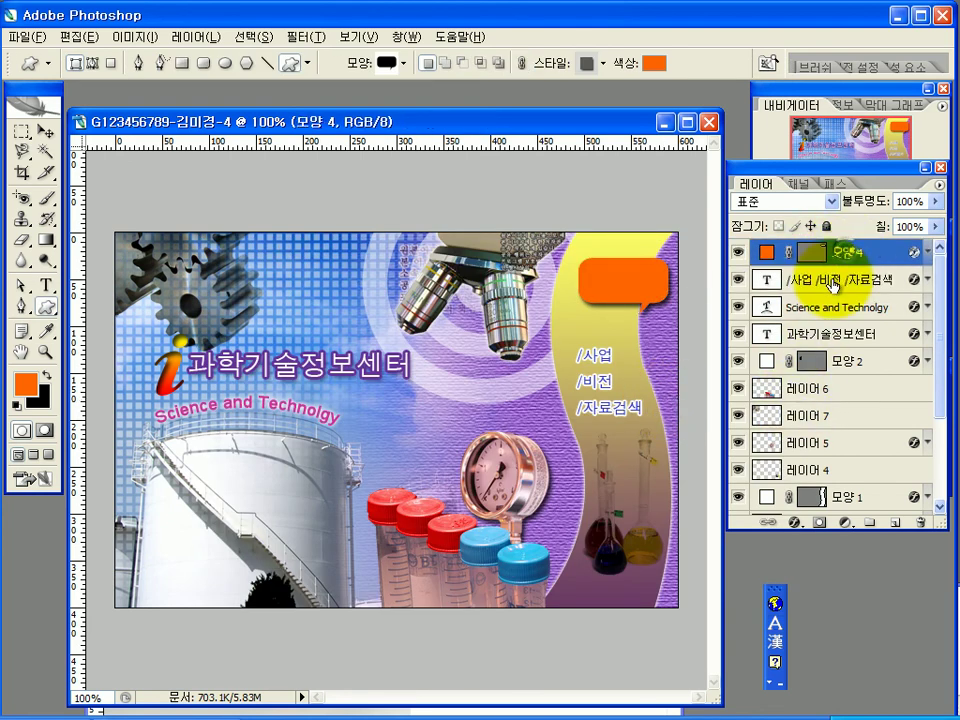
Step: Start a text line inside the orange speech bubble with the 바탕 font at 14 pt
{"action": "left_click", "coordinate": [46, 284]}
{"action": "mouse_move", "coordinate": [601, 282]}
{"action": "left_mouse_down"}
{"action": "mouse_move", "coordinate": [572, 268]}
{"action": "mouse_move", "coordinate": [578, 280]}
{"action": "mouse_move", "coordinate": [595, 272]}
{"action": "left_mouse_up"}
{"action": "left_click", "coordinate": [585, 275]}
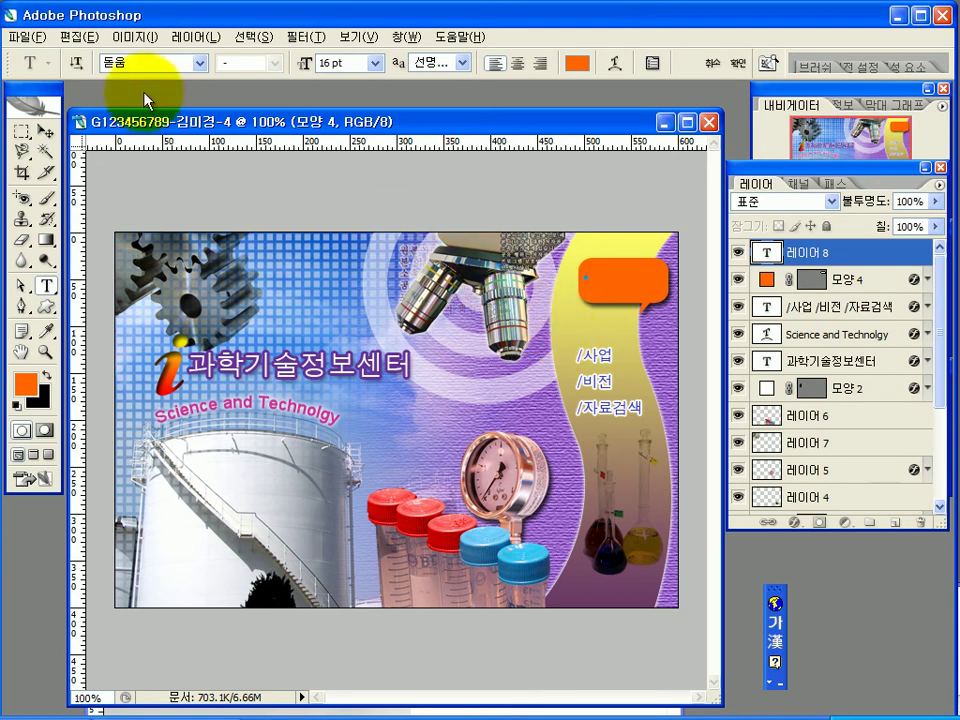
{"action": "left_click", "coordinate": [200, 62]}
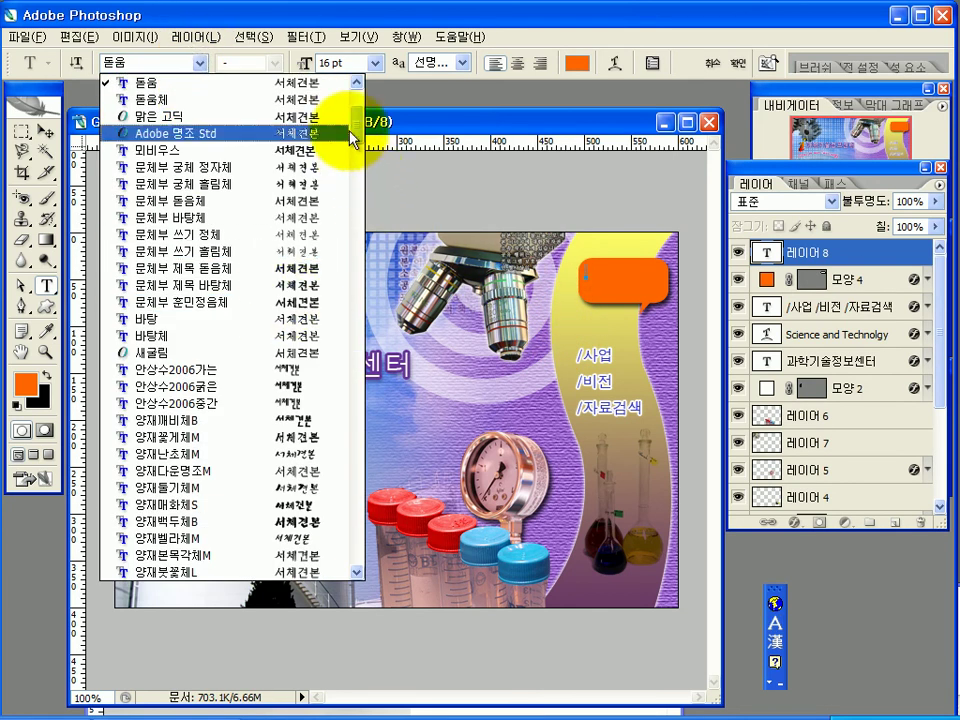
{"action": "left_click_drag", "start_coordinate": [356, 130], "coordinate": [357, 113]}
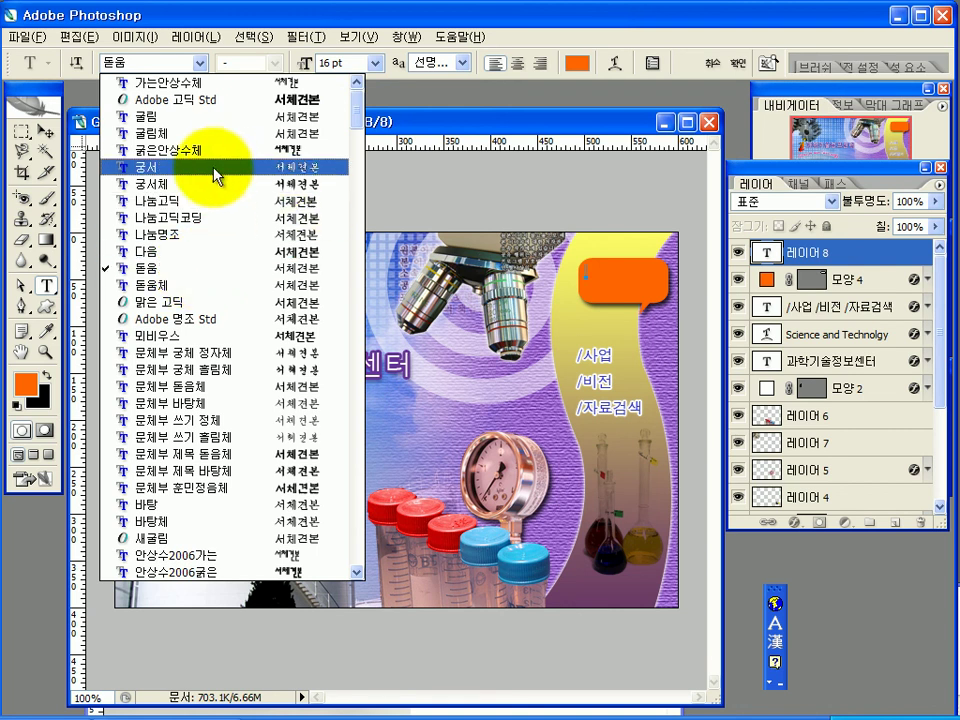
{"action": "left_click_drag", "start_coordinate": [357, 112], "coordinate": [377, 60]}
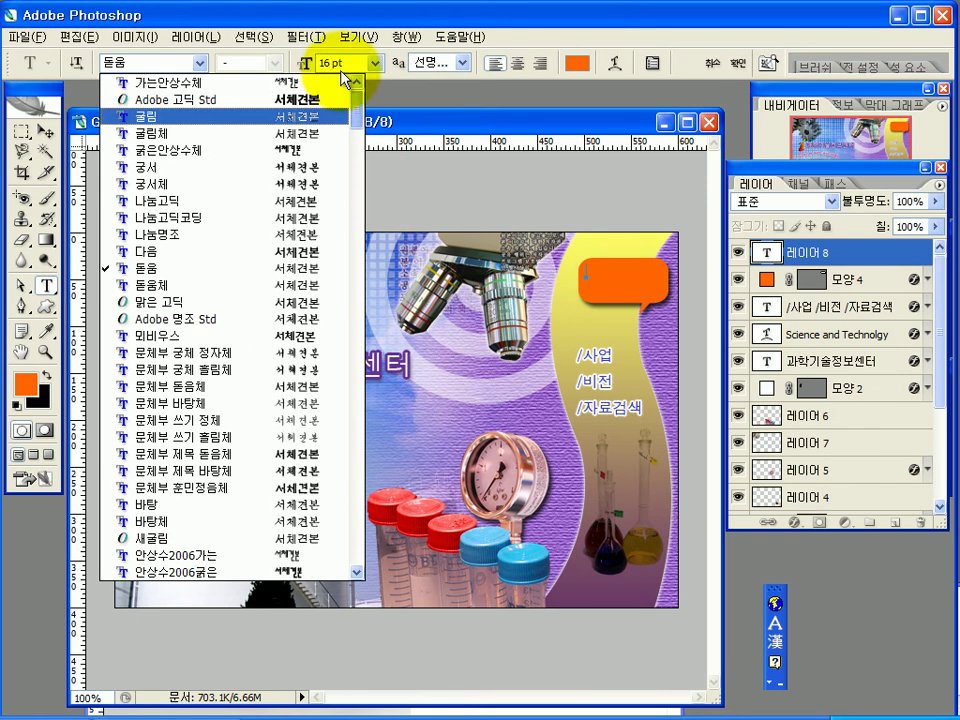
{"action": "left_click", "coordinate": [128, 66]}
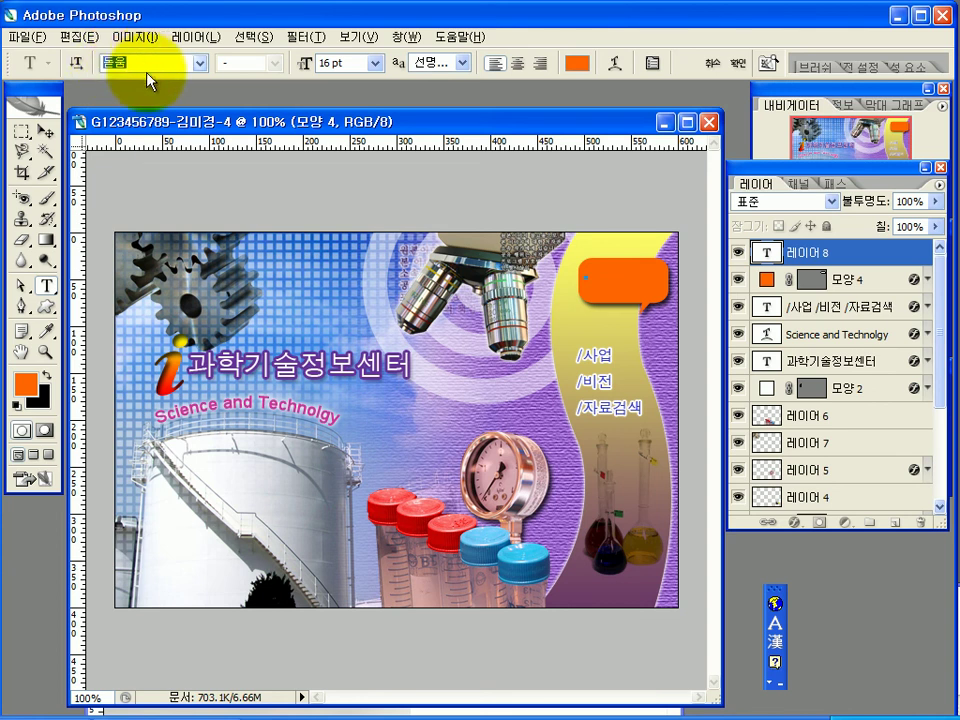
{"action": "key", "text": "BackSpace"}
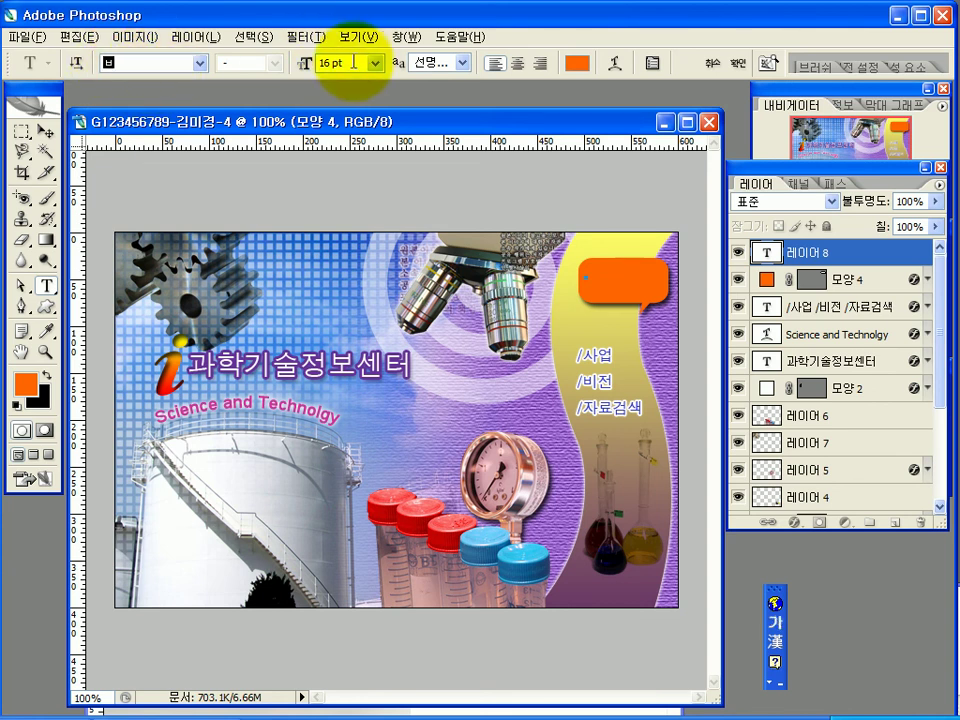
{"action": "type", "text": "ㅂ"}
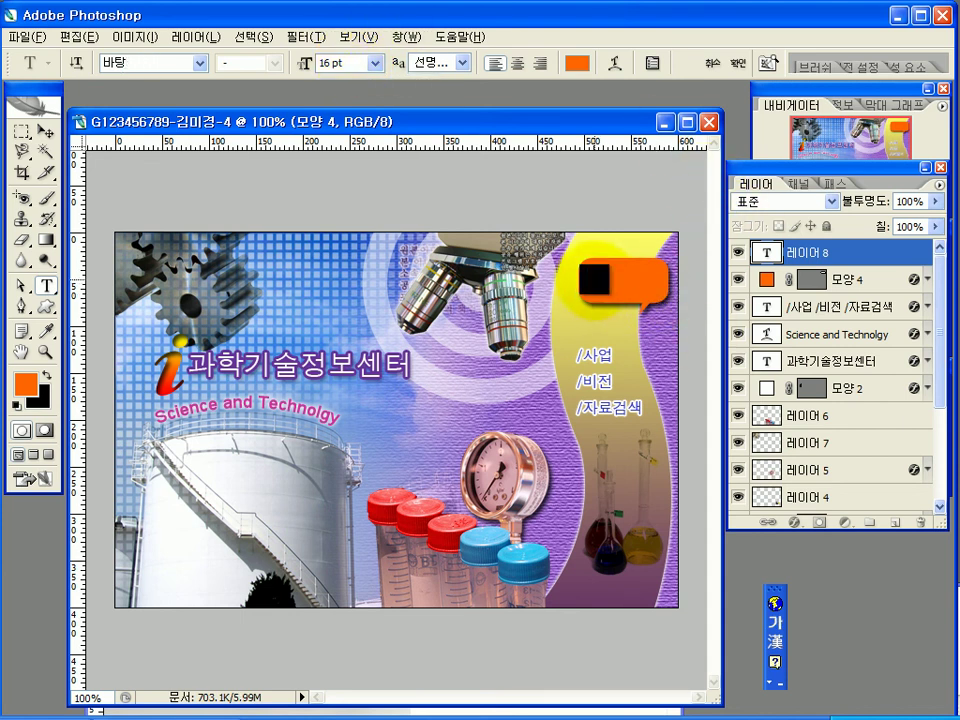
{"action": "type", "text": "ㅈ"}
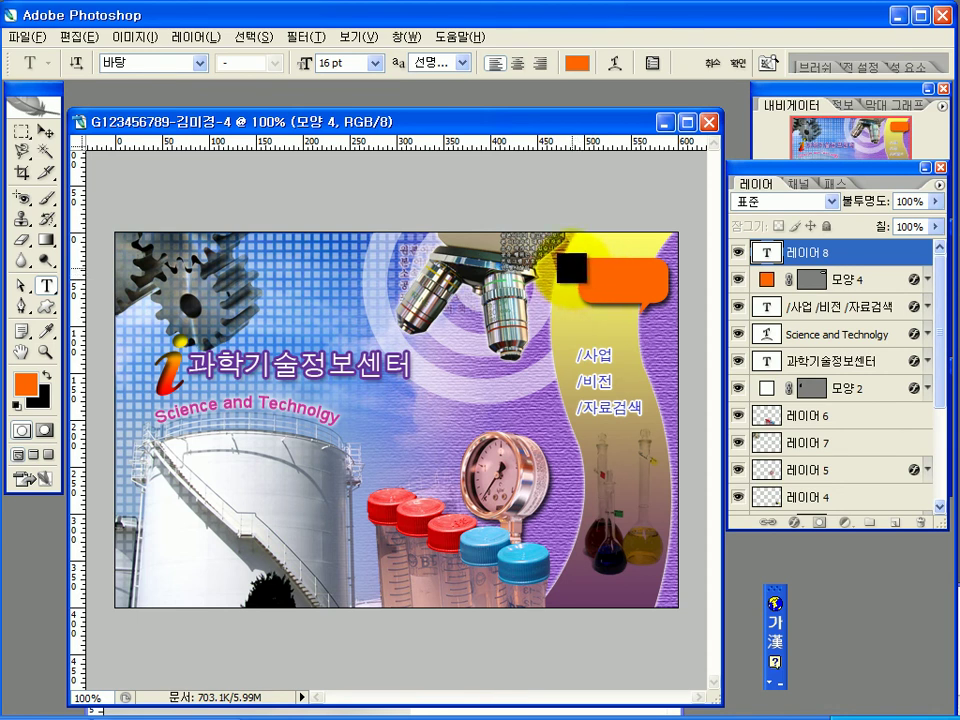
{"action": "key", "text": "BackSpace"}
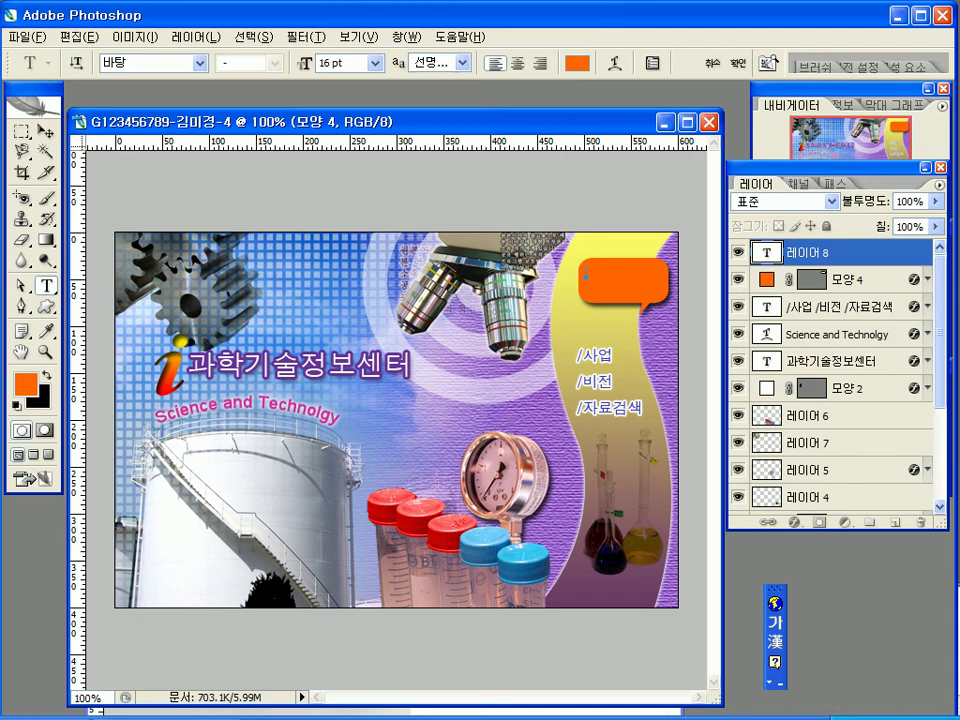
{"action": "left_click", "coordinate": [340, 62]}
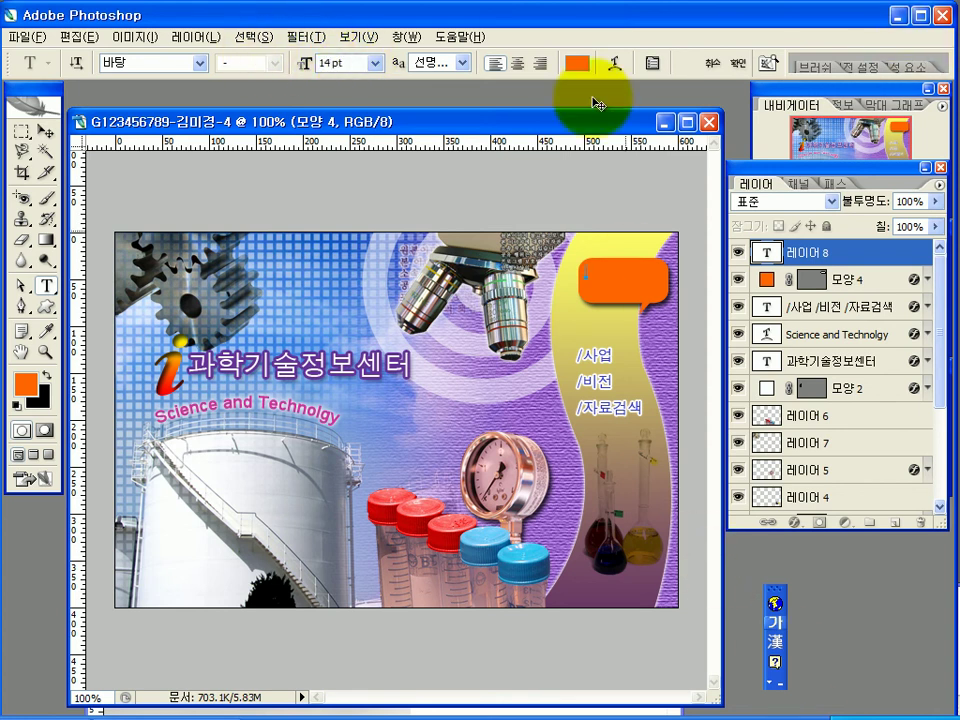
Step: Set the text colour to #FFFF00 and enter 과학정보지원 and 사업안내 on two lines inside the speech bubble
{"action": "left_click", "coordinate": [577, 63]}
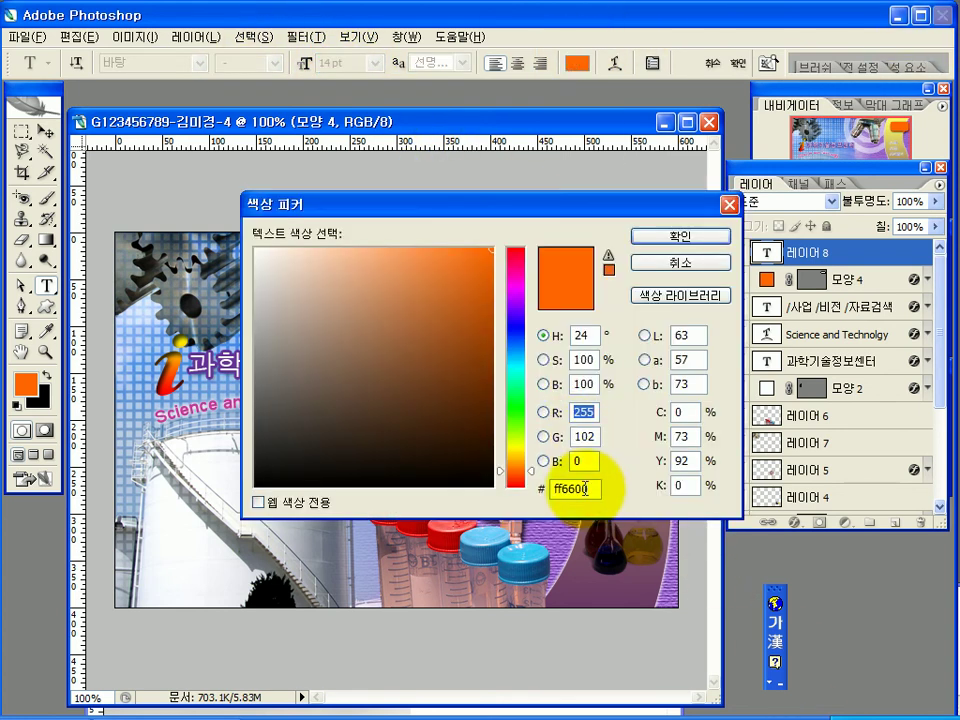
{"action": "left_click", "coordinate": [588, 488]}
{"action": "type", "text": "ㅌ"}
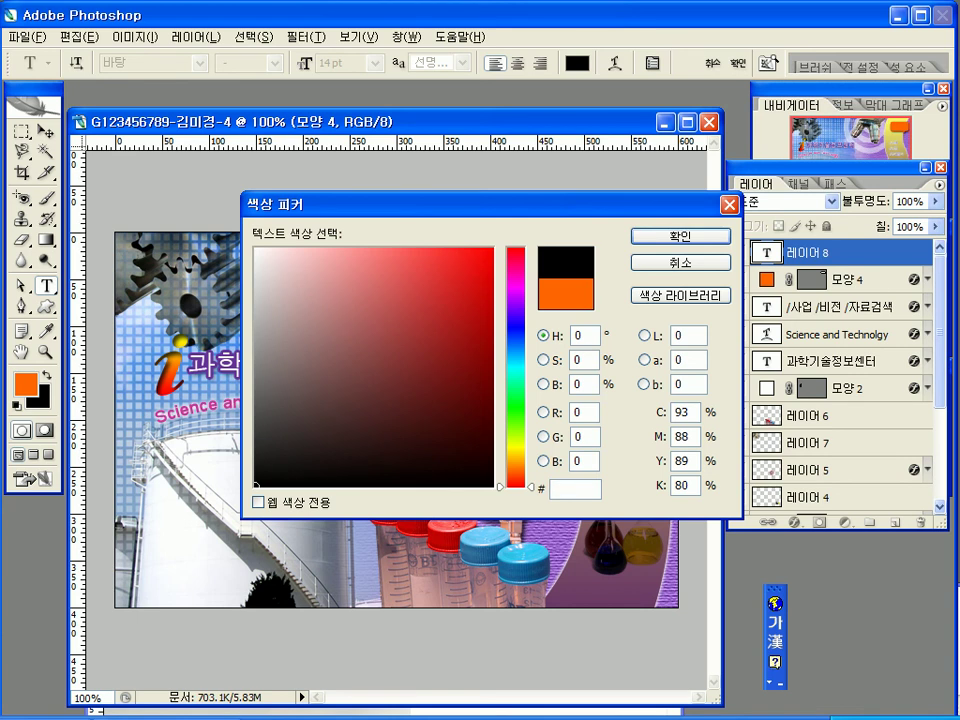
{"action": "key", "text": "Hangul"}
{"action": "type", "text": "ffff00"}
{"action": "key", "text": "Return"}
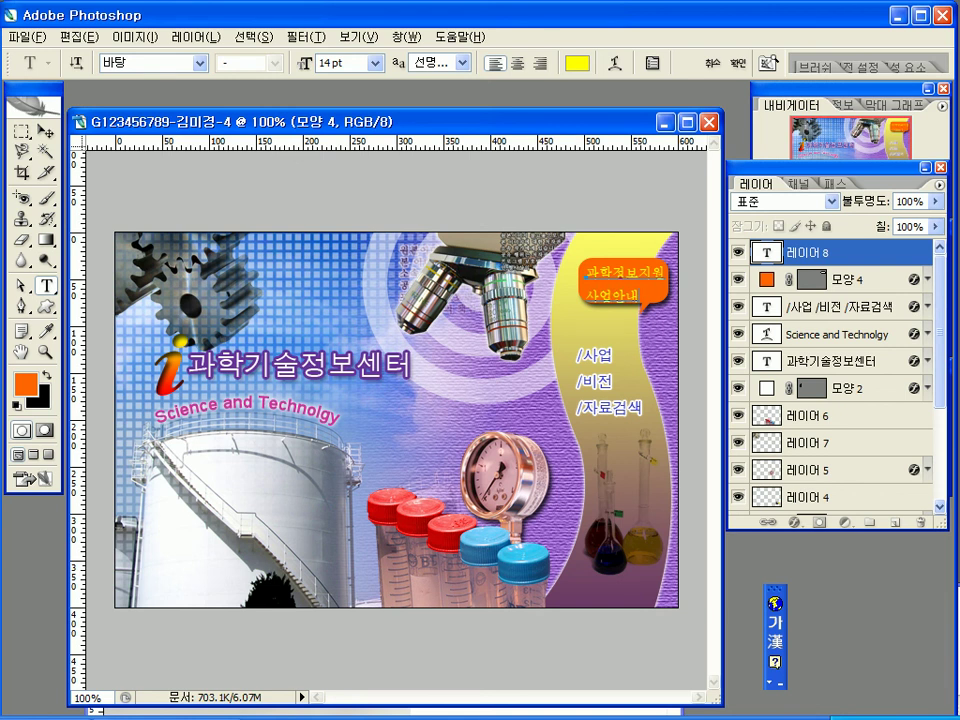
Step: Set the leading of both speech bubble text lines to 18 pt and commit the text
{"action": "left_click_drag", "start_coordinate": [632, 340], "coordinate": [598, 276]}
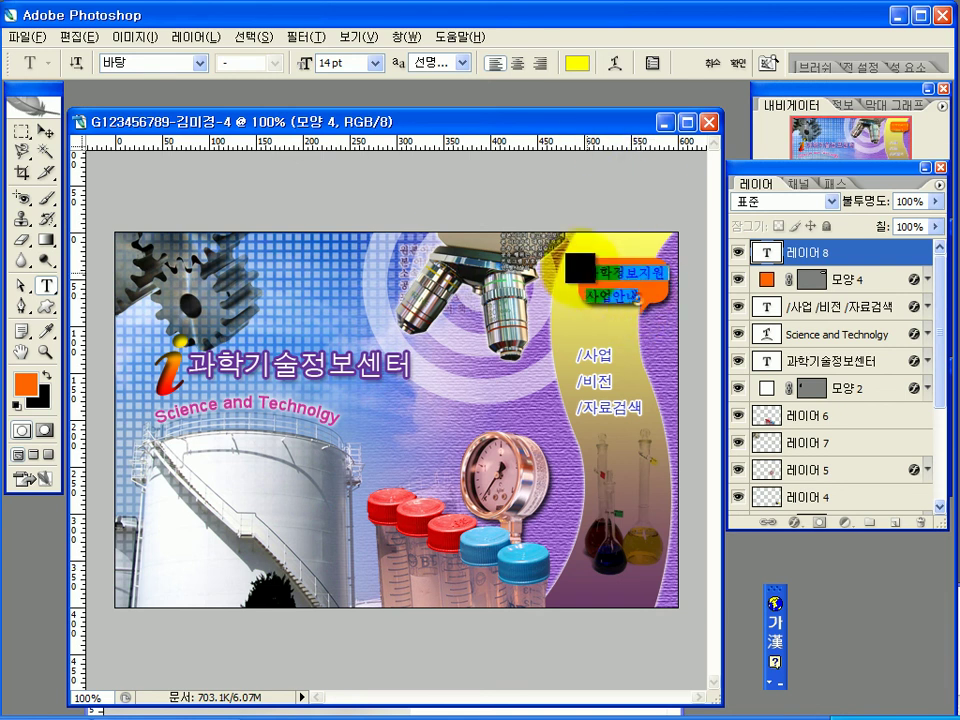
{"action": "left_click", "coordinate": [652, 63]}
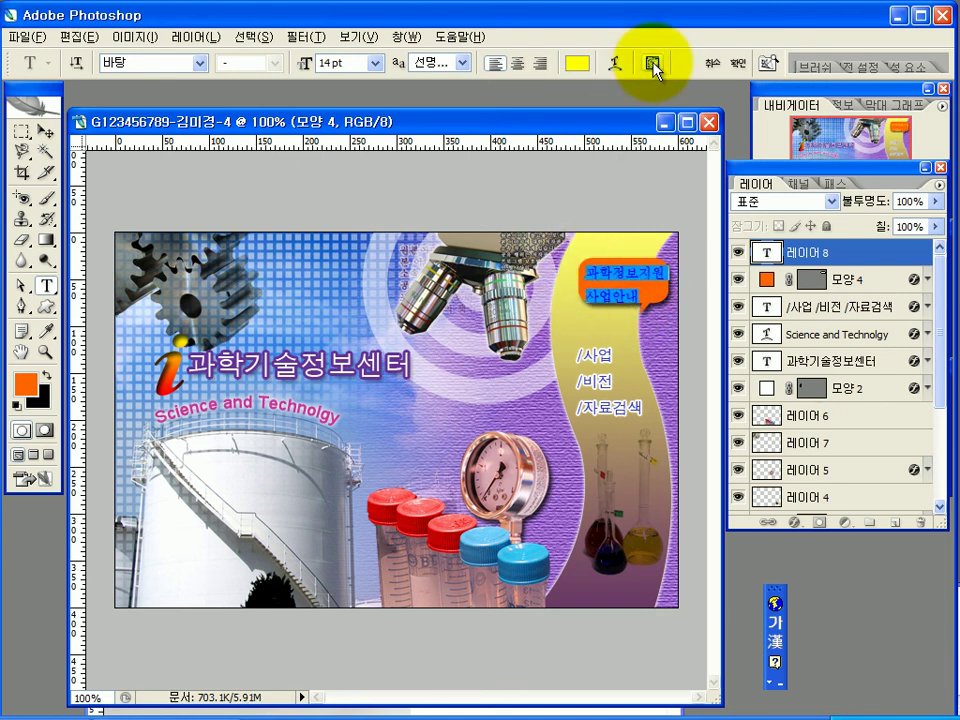
{"action": "left_click_drag", "start_coordinate": [667, 93], "coordinate": [456, 91]}
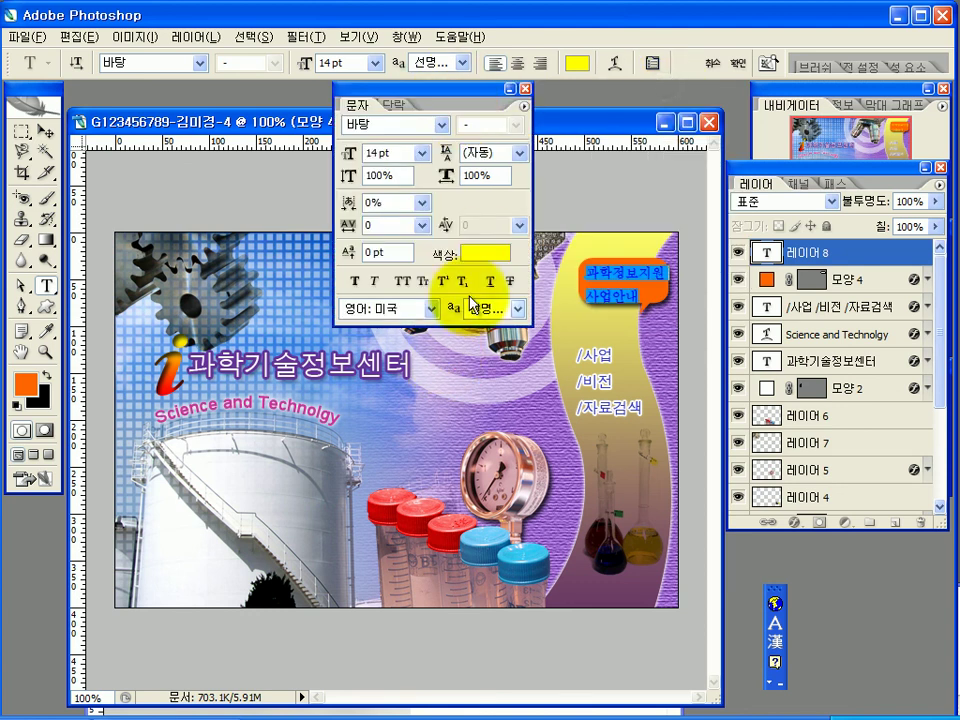
{"action": "left_click", "coordinate": [519, 153]}
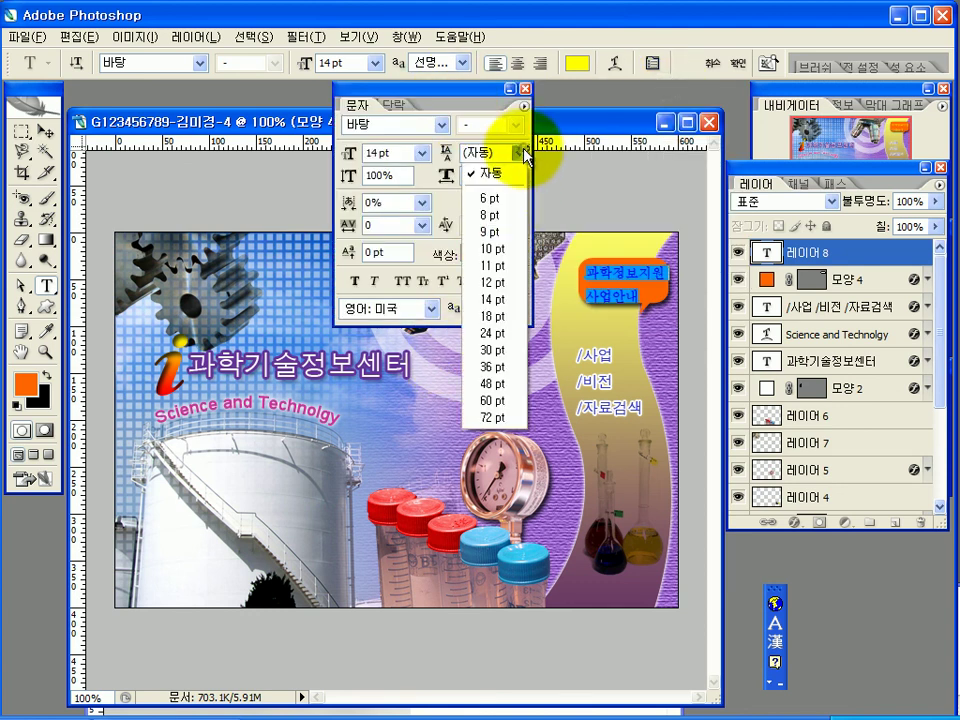
{"action": "left_click", "coordinate": [520, 317]}
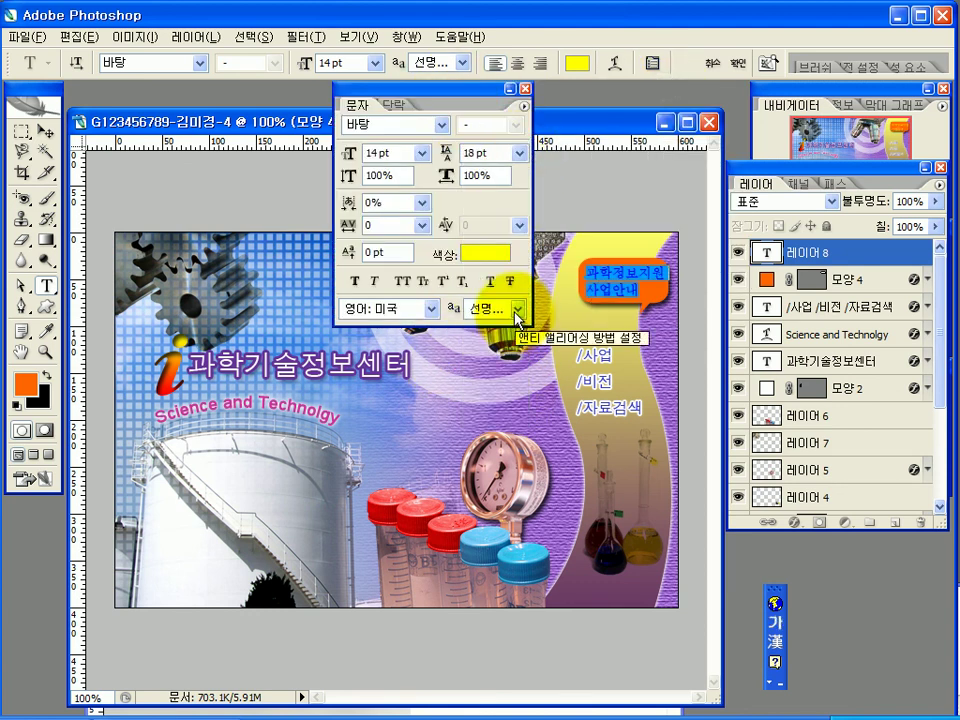
{"action": "left_click", "coordinate": [511, 90]}
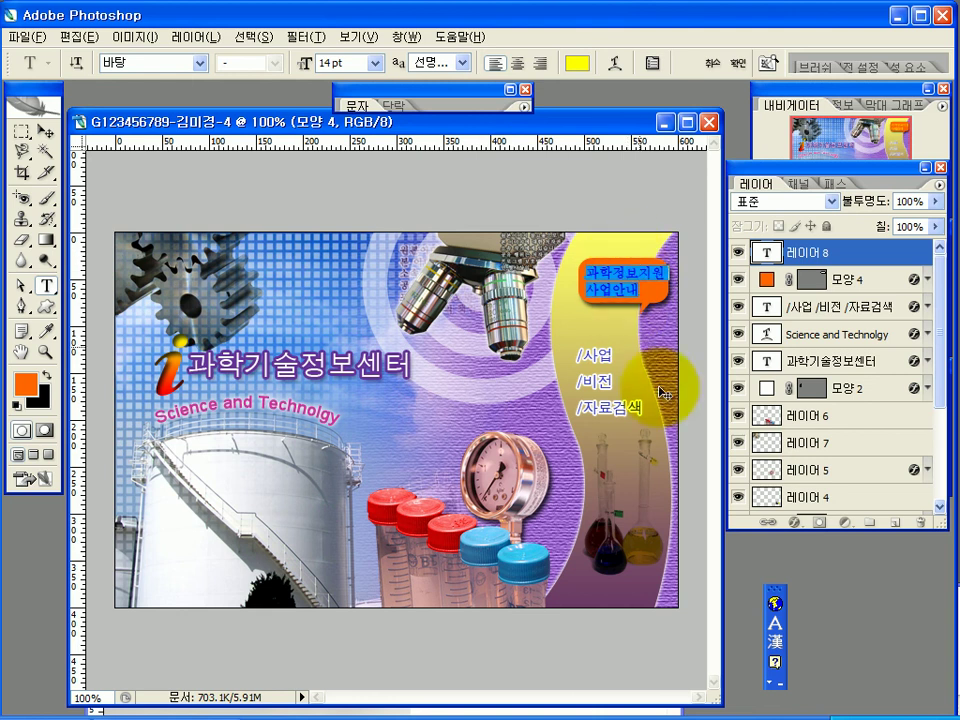
{"action": "left_click", "coordinate": [798, 256]}
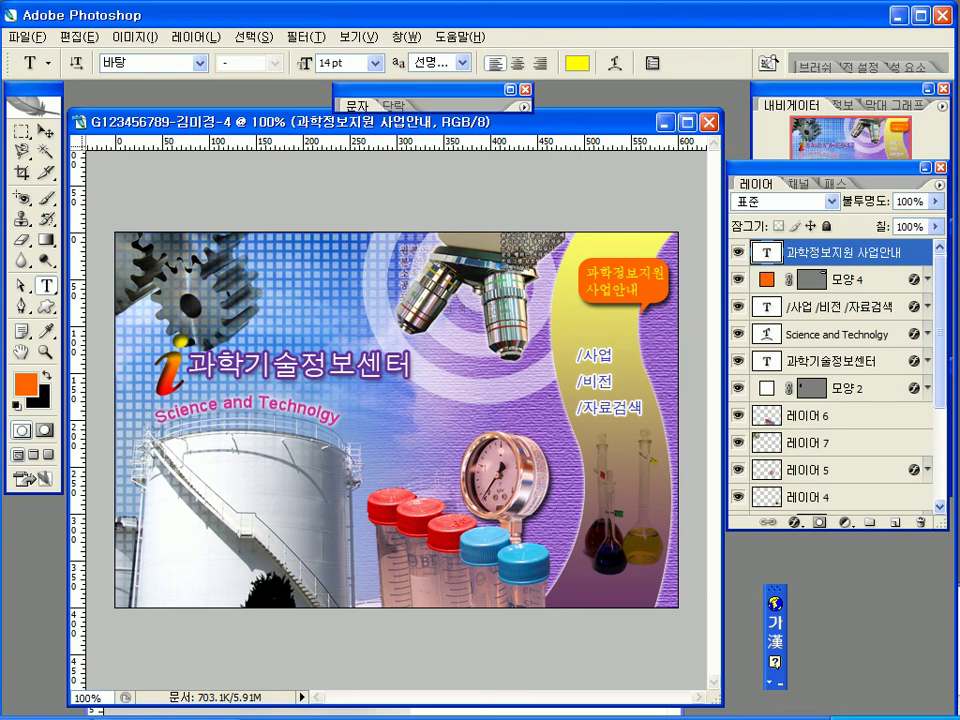
Step: Add a drop shadow to the yellow bubble text and nudge the text slightly up and to the left
{"action": "left_click", "coordinate": [793, 521]}
{"action": "left_click", "coordinate": [795, 563]}
{"action": "left_click", "coordinate": [748, 294]}
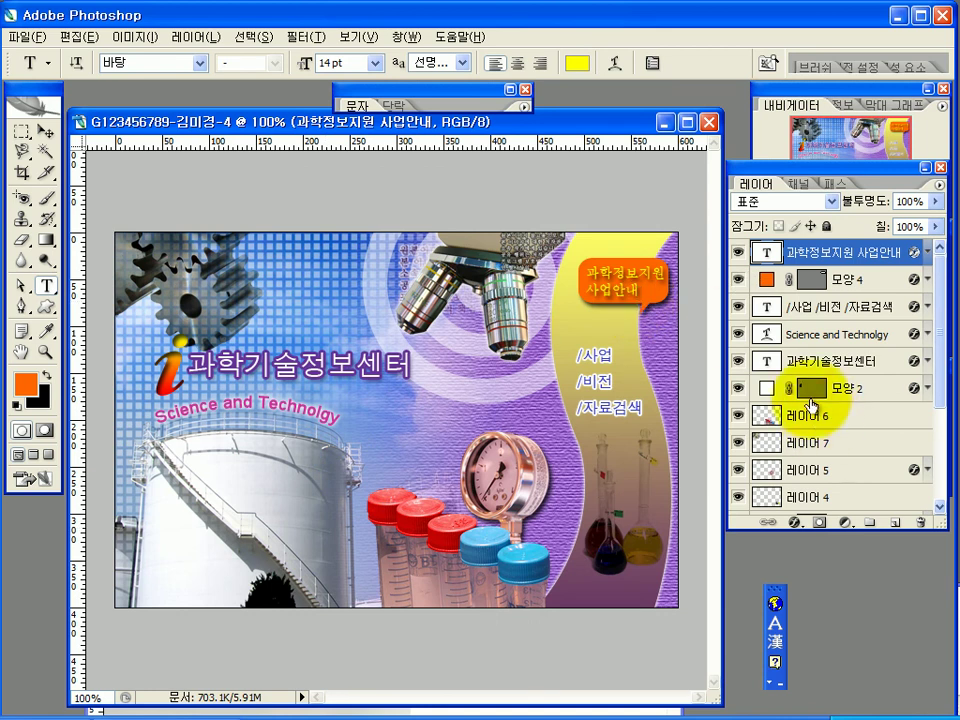
{"action": "left_click", "coordinate": [46, 132]}
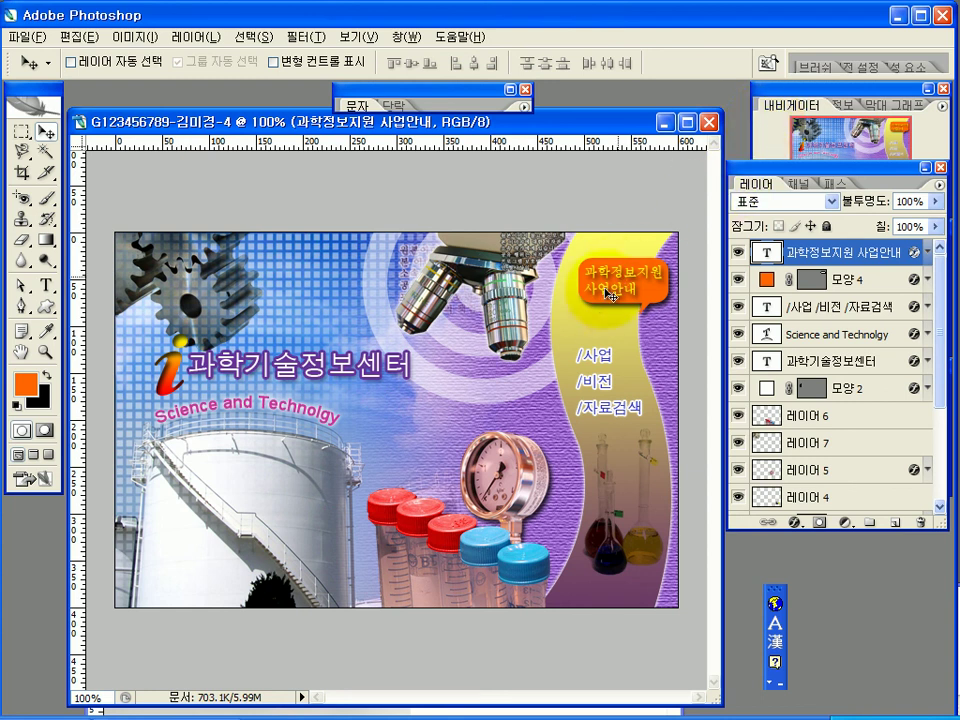
Step: Enlarge the orange speech bubble shape around its text to about 102.3% width and 119.7% height
{"action": "left_click", "coordinate": [845, 287]}
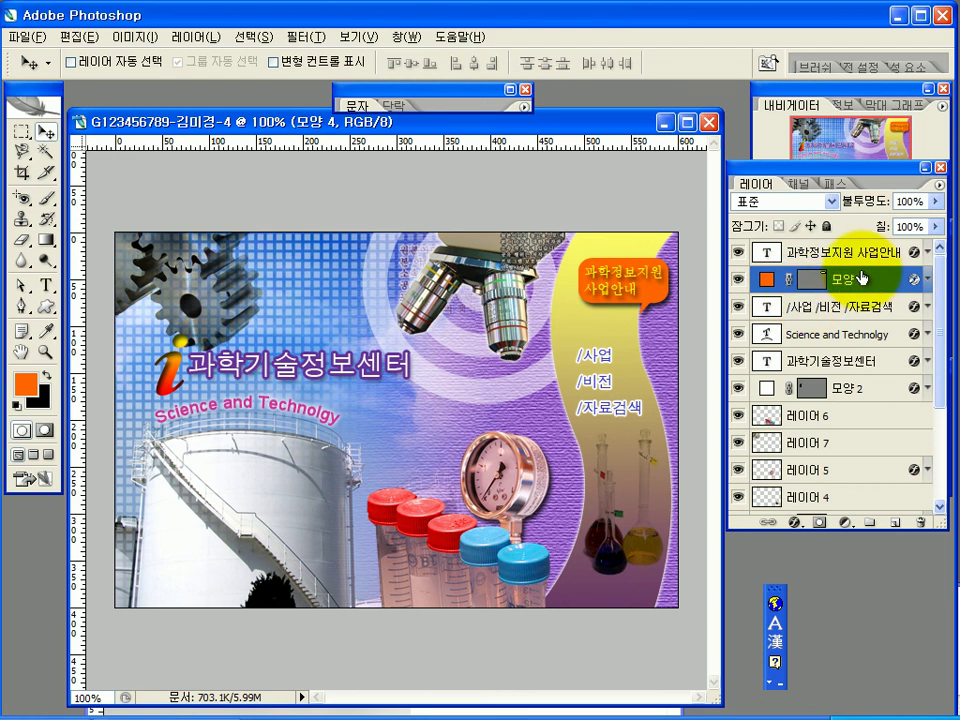
{"action": "key", "text": "ctrl+t"}
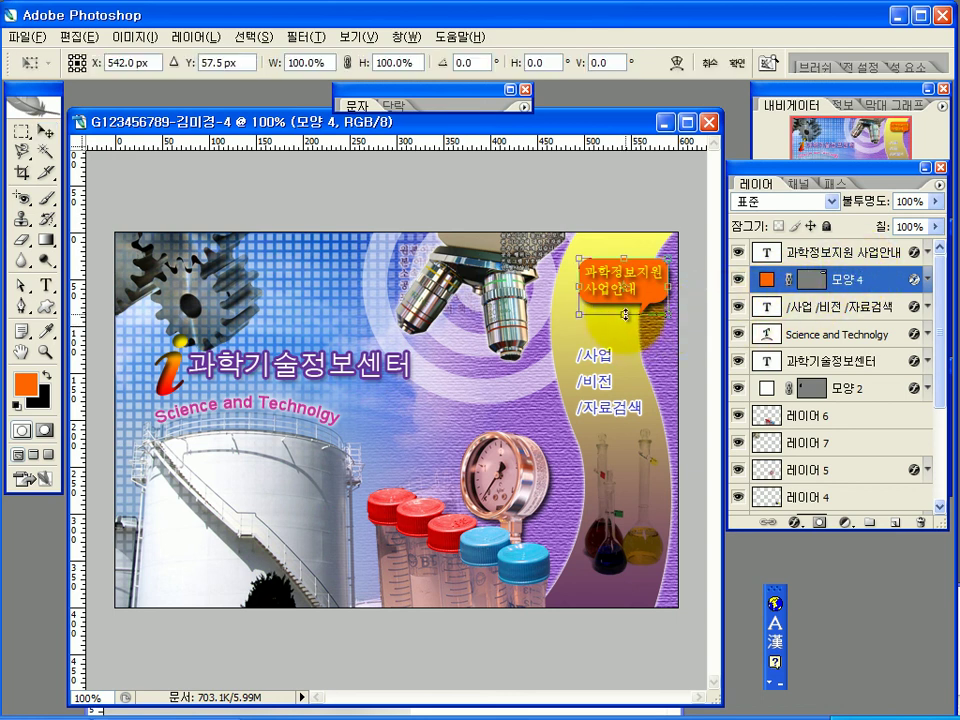
{"action": "left_click_drag", "start_coordinate": [629, 325], "coordinate": [629, 333]}
{"action": "left_click_drag", "start_coordinate": [622, 258], "coordinate": [622, 254]}
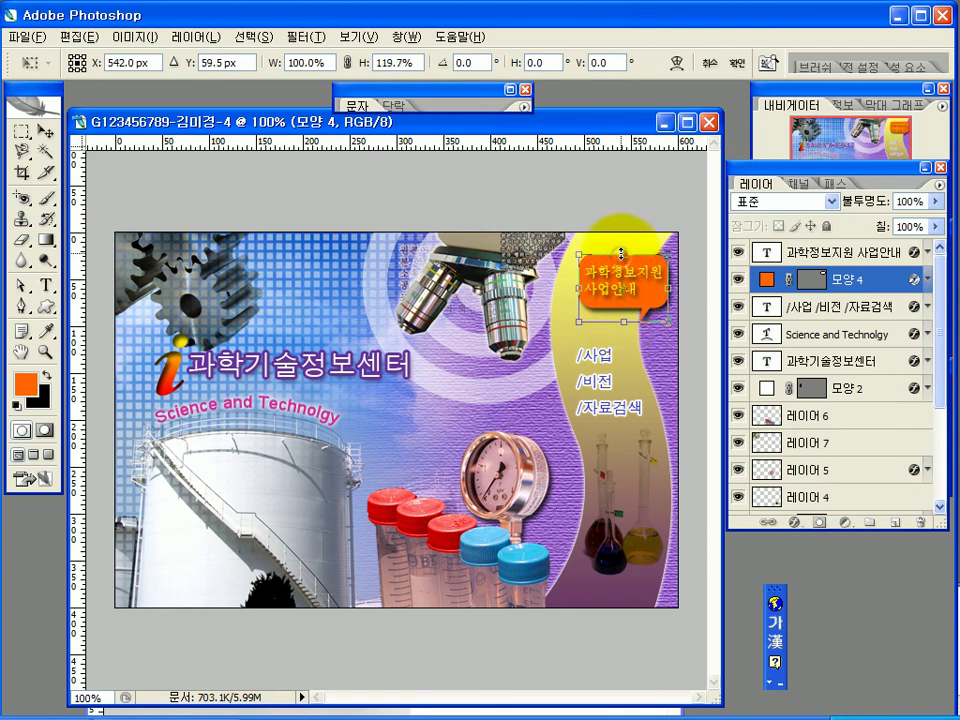
{"action": "left_click_drag", "start_coordinate": [581, 289], "coordinate": [577, 287]}
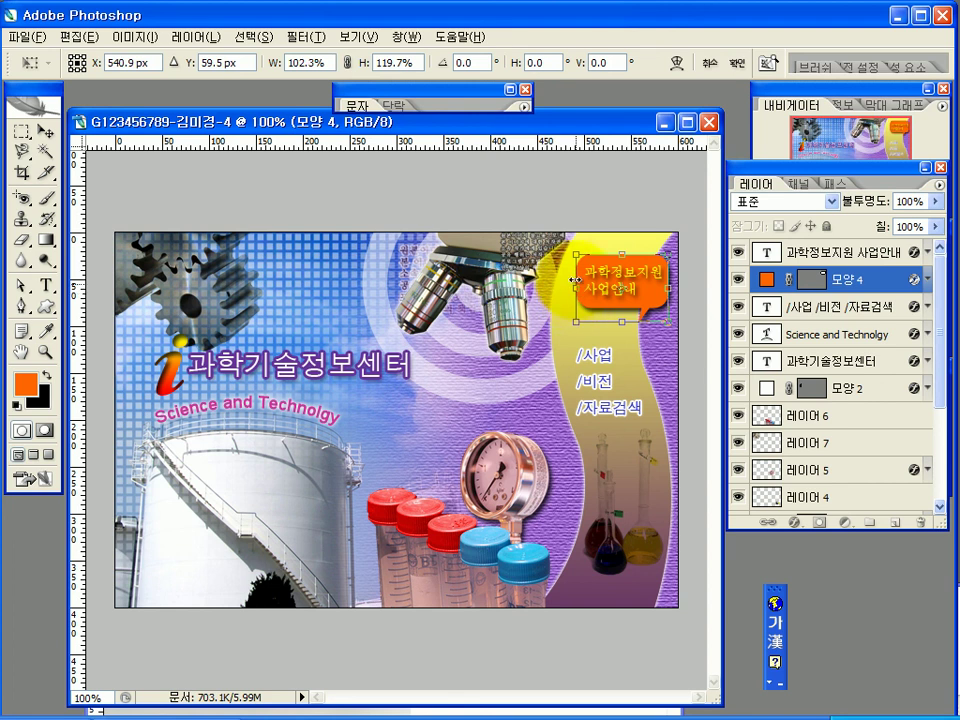
{"action": "key", "text": "Return"}
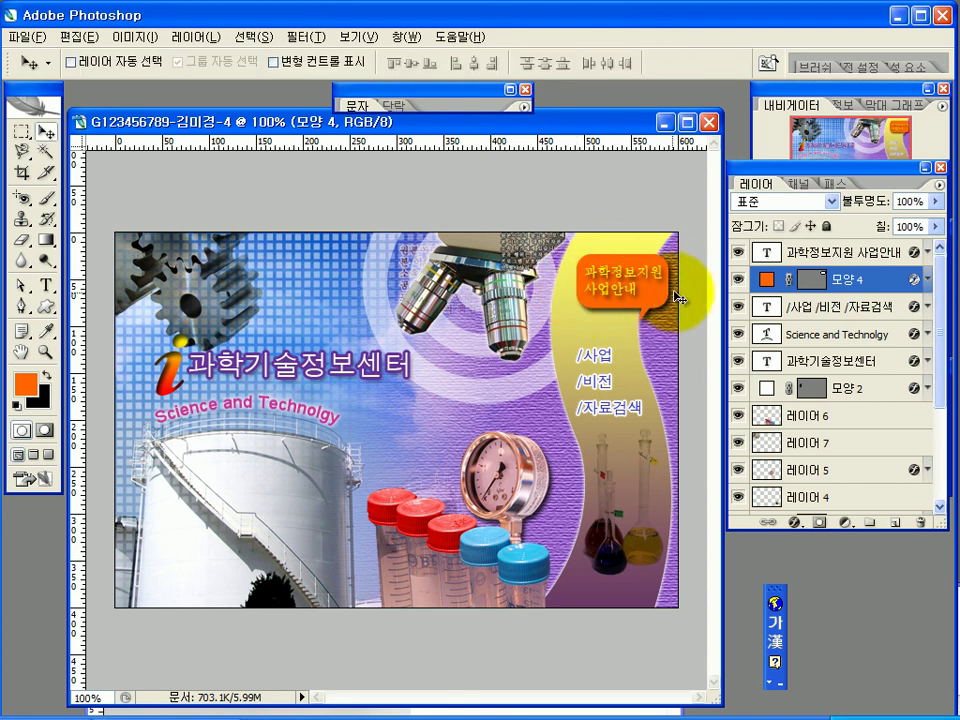